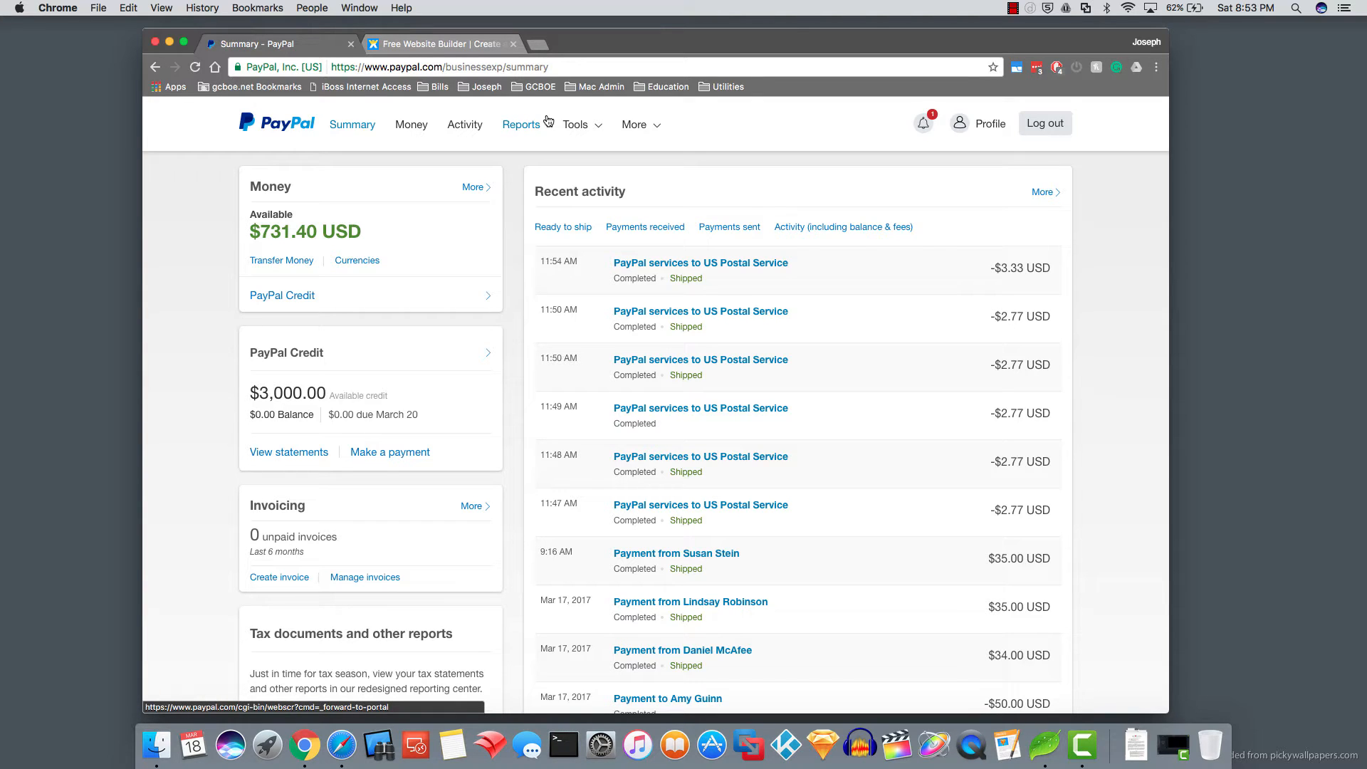
- Bring up the Tools menu in PayPal's top navigation on the account Summary page
mouse_move(594, 123)
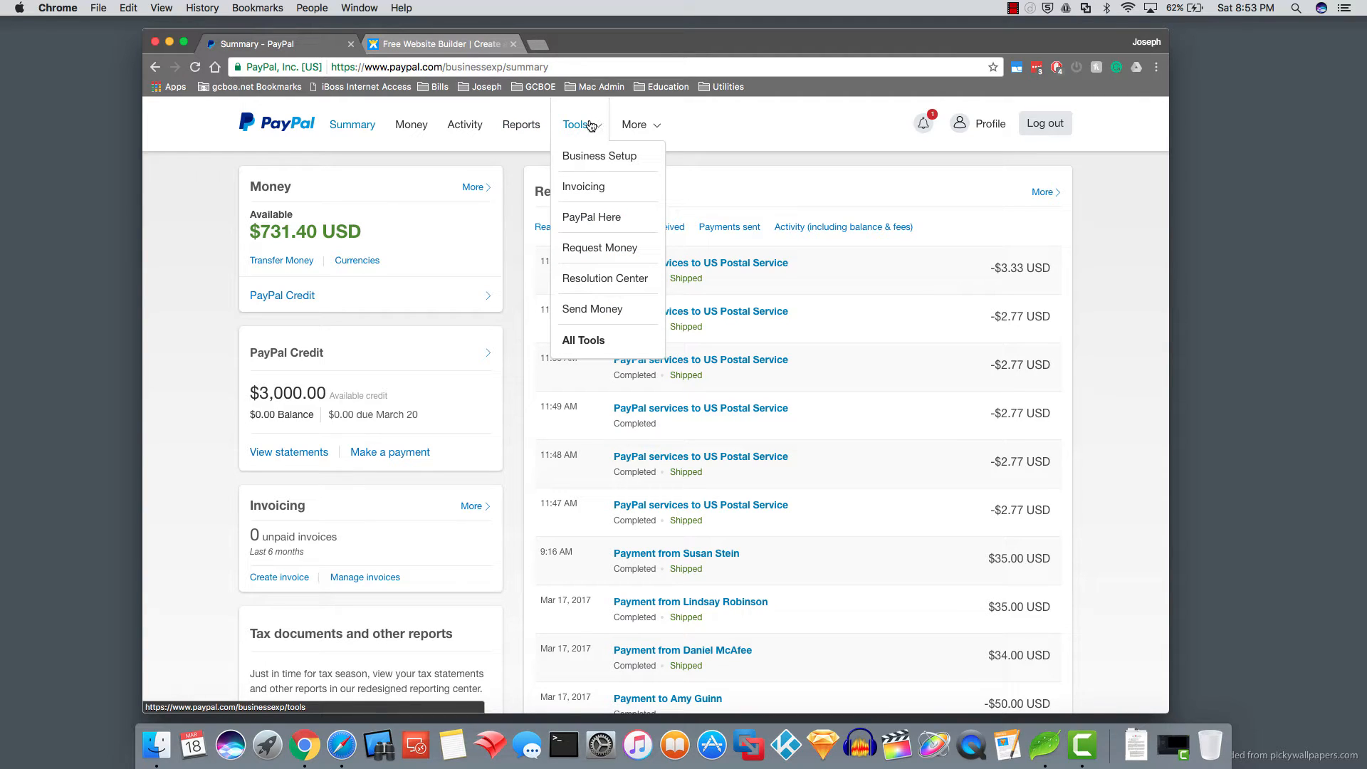
- Open PayPal buttons from All Tools and start creating a new payment button
left_click(586, 341)
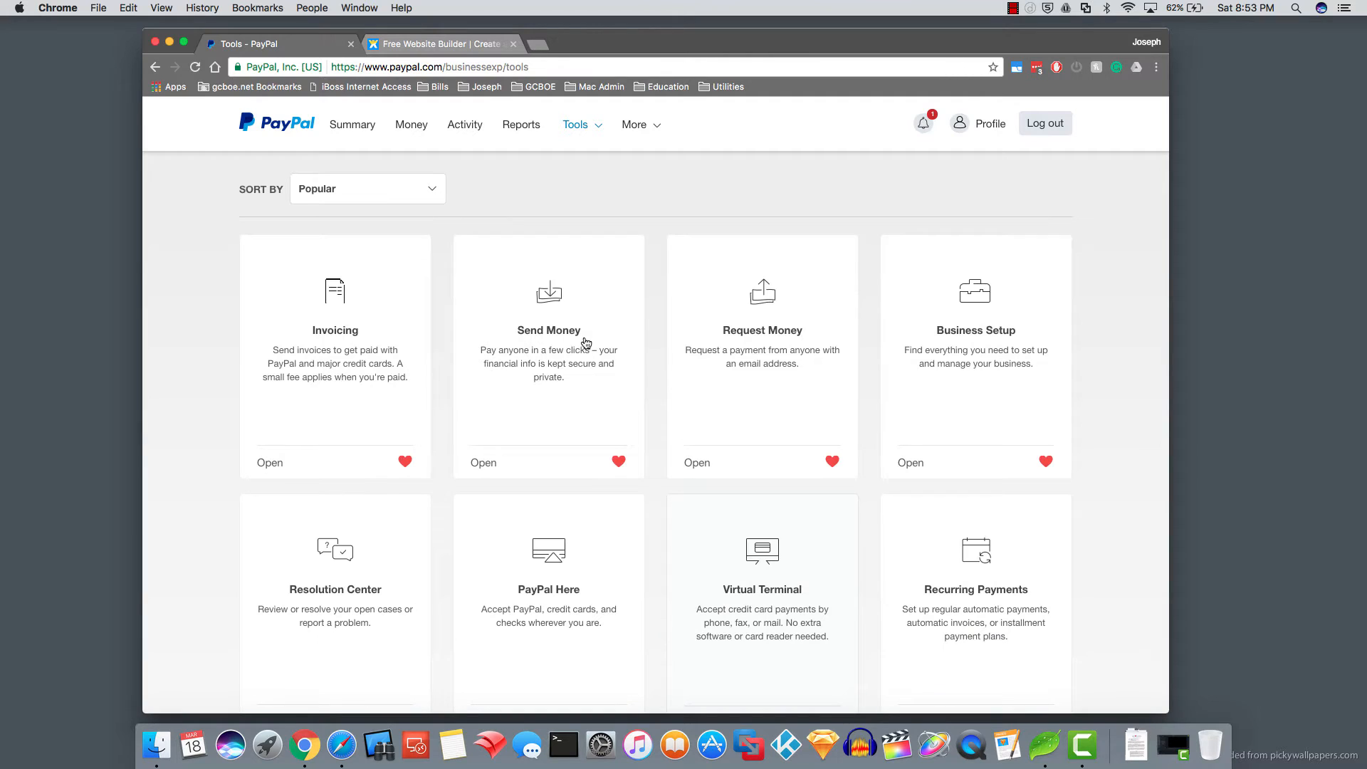
scroll(586, 342, "down", 7)
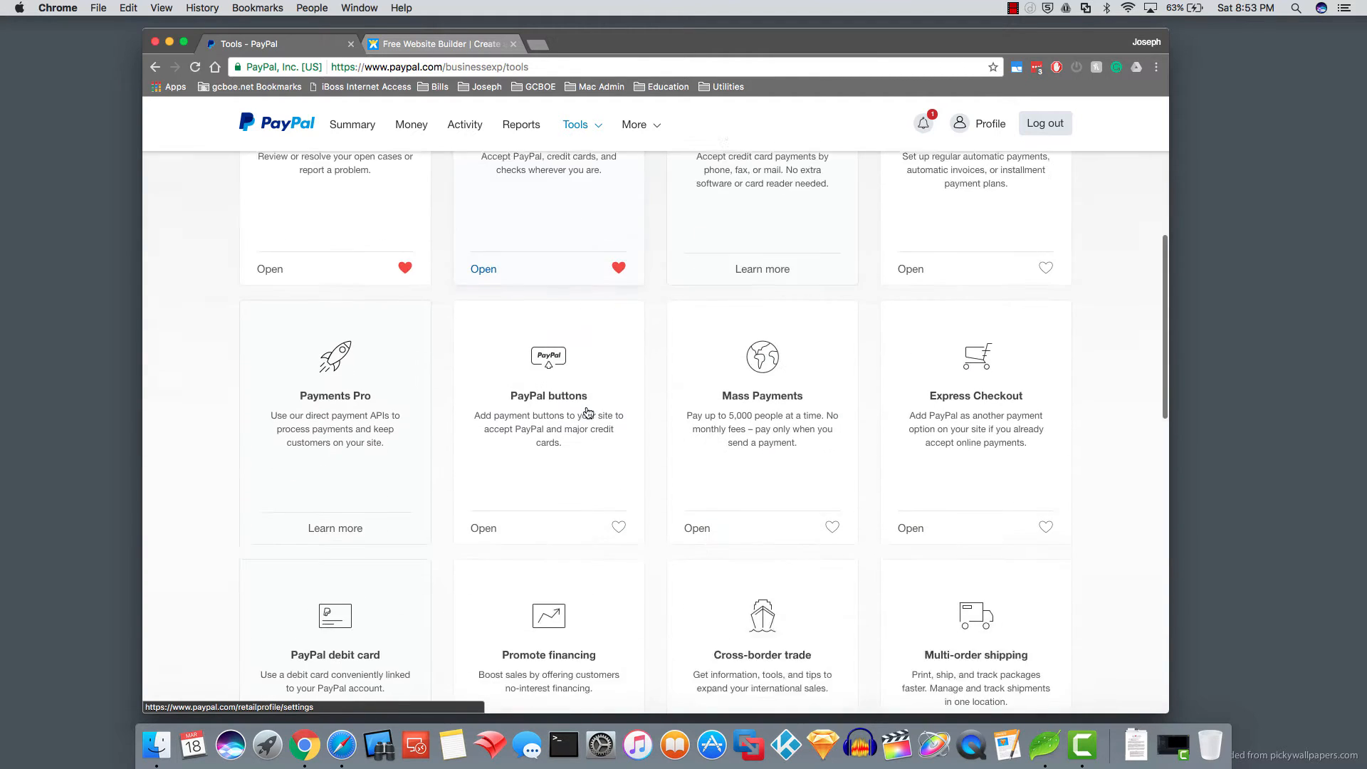
left_click(482, 509)
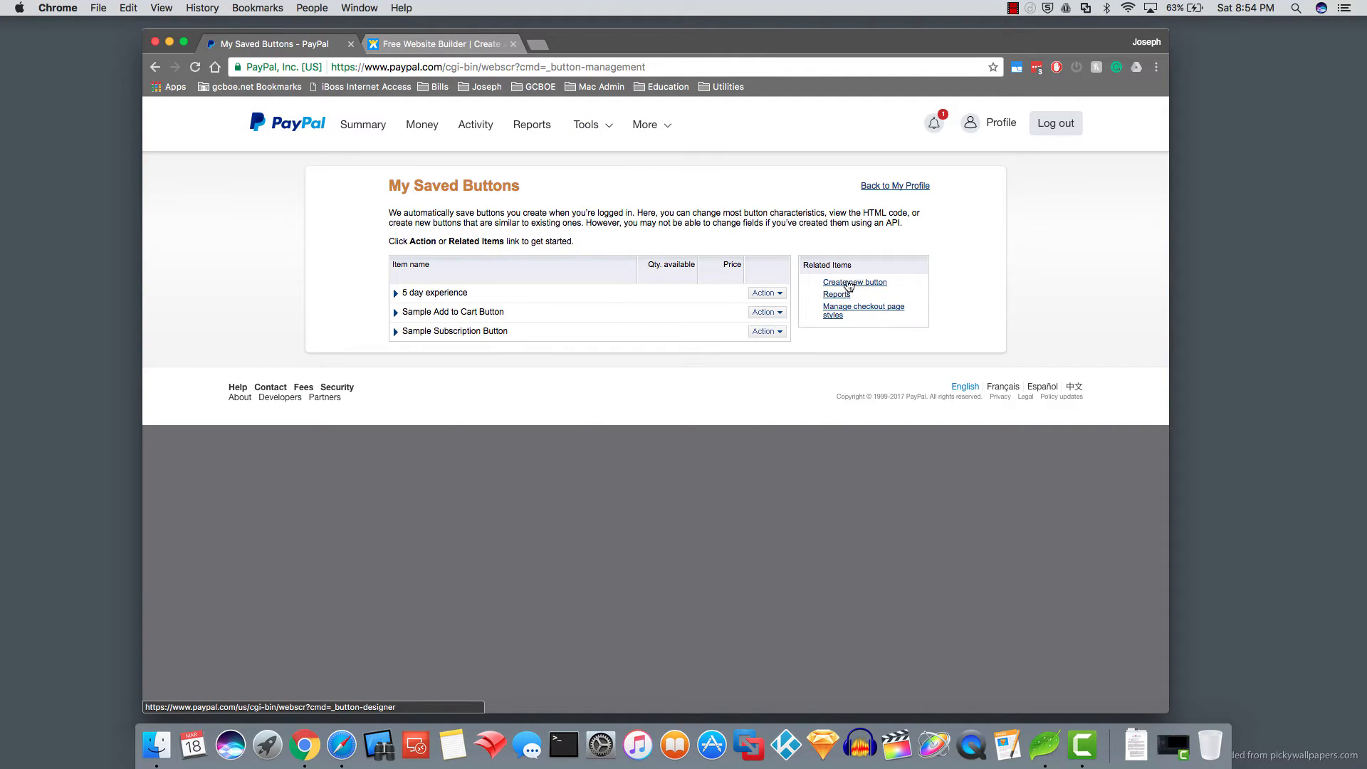
left_click(850, 285)
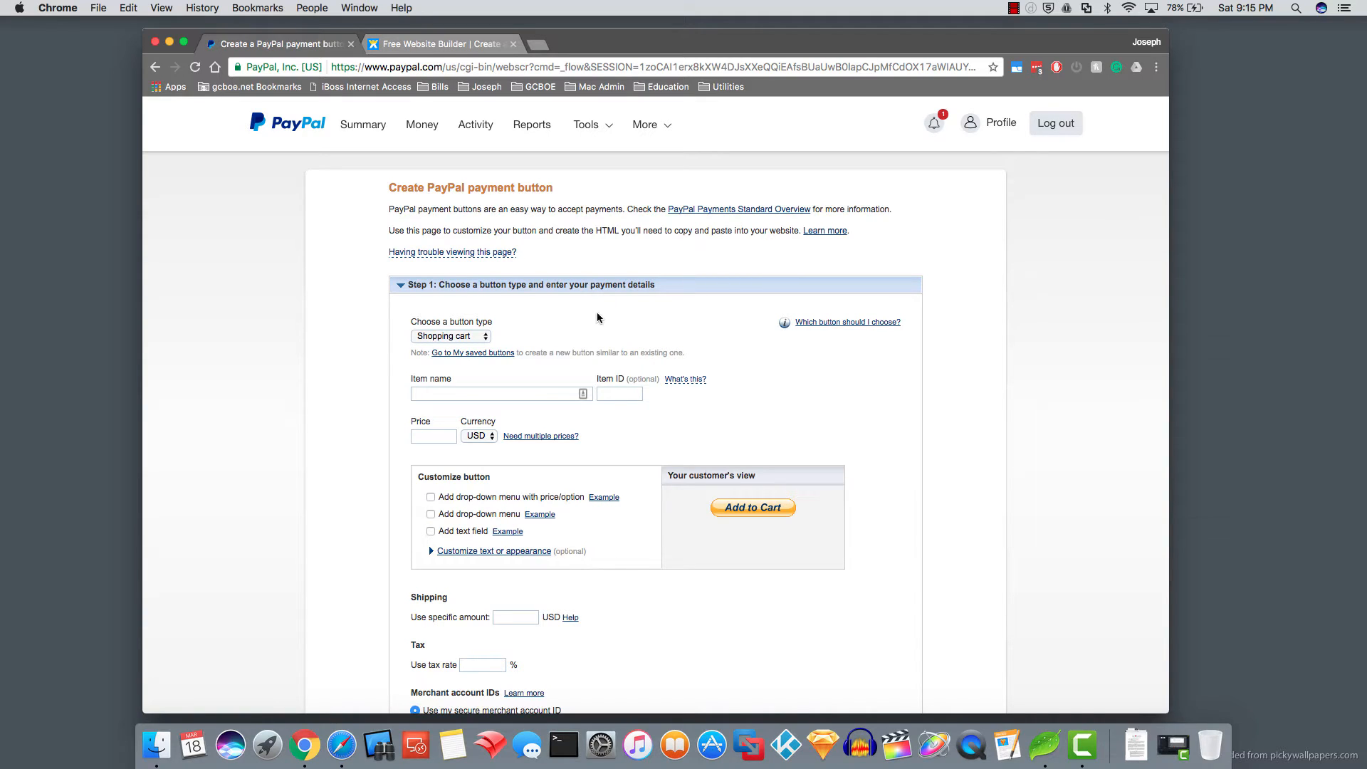
- Make it a Buy Now button for the item '5 Day Experience'
left_click(484, 336)
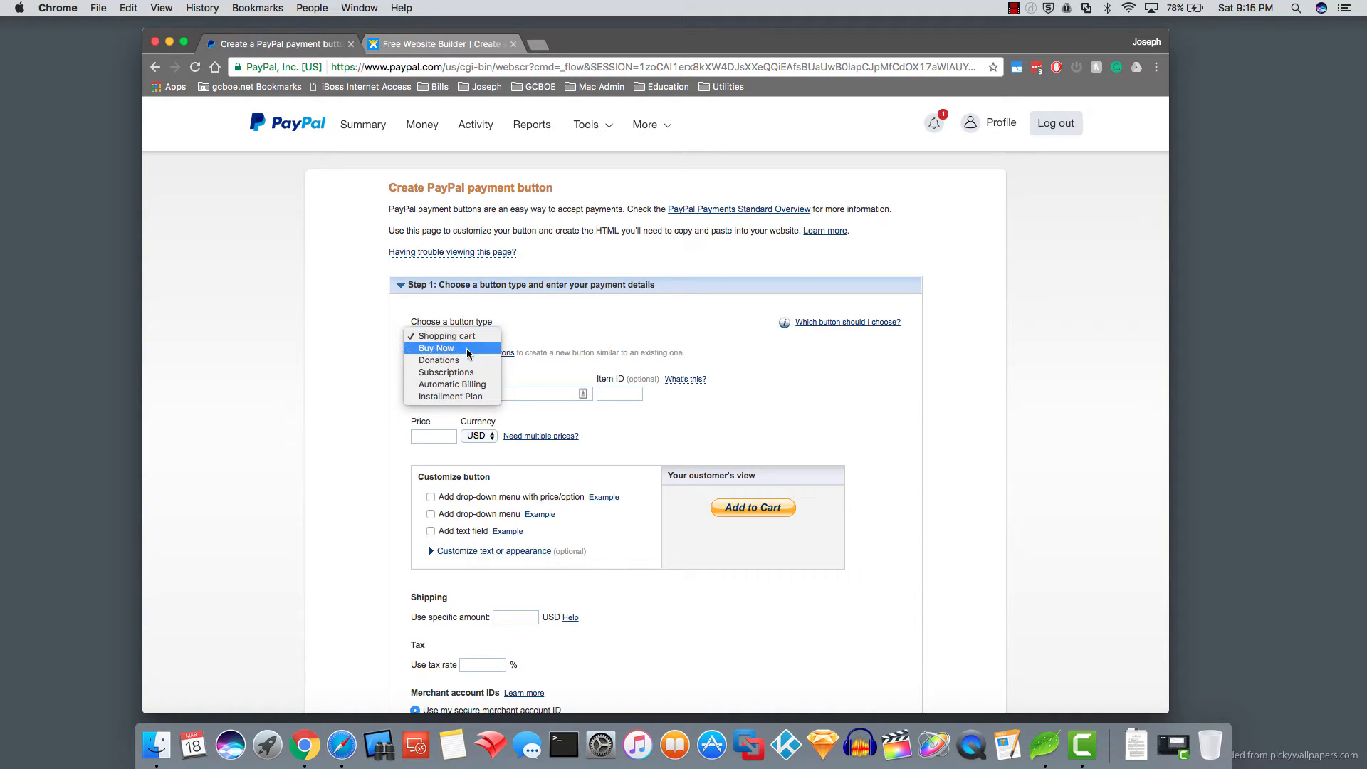
left_click(468, 348)
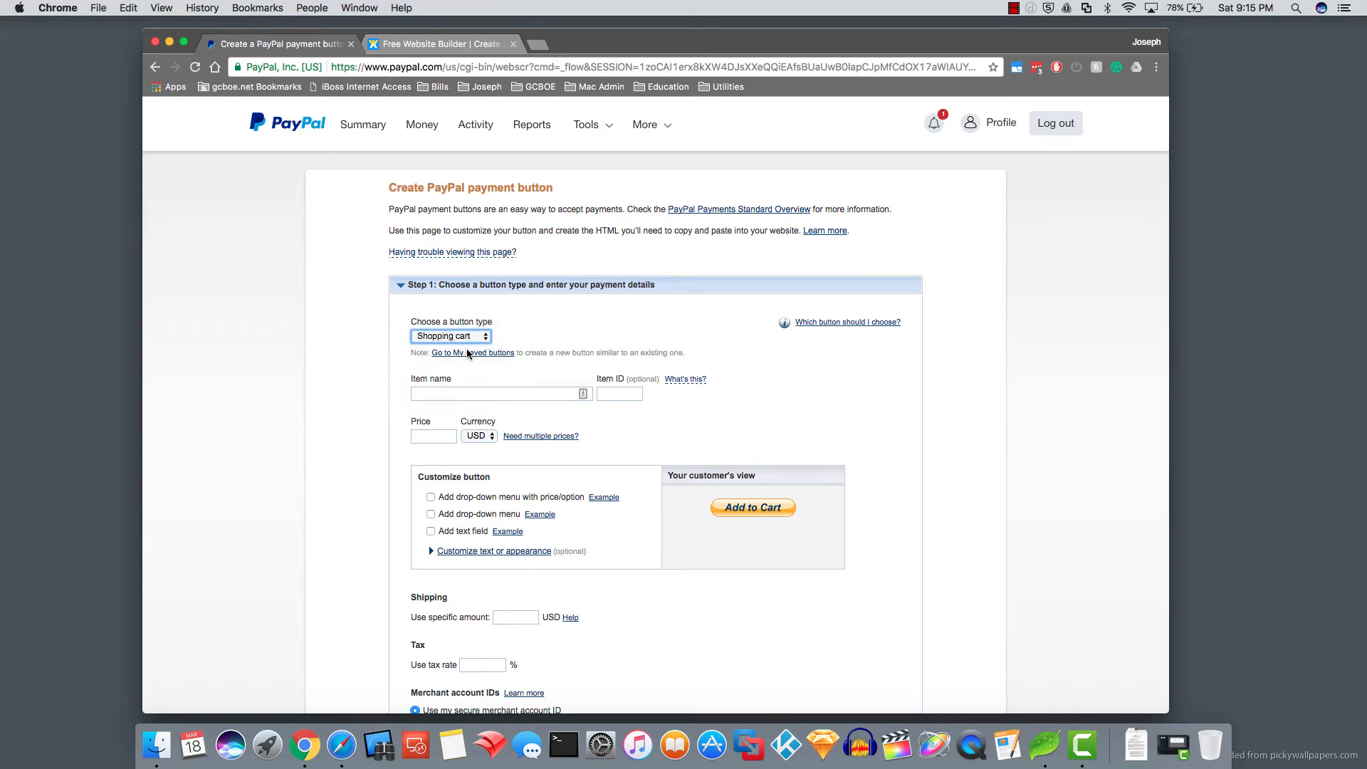
left_click(465, 395)
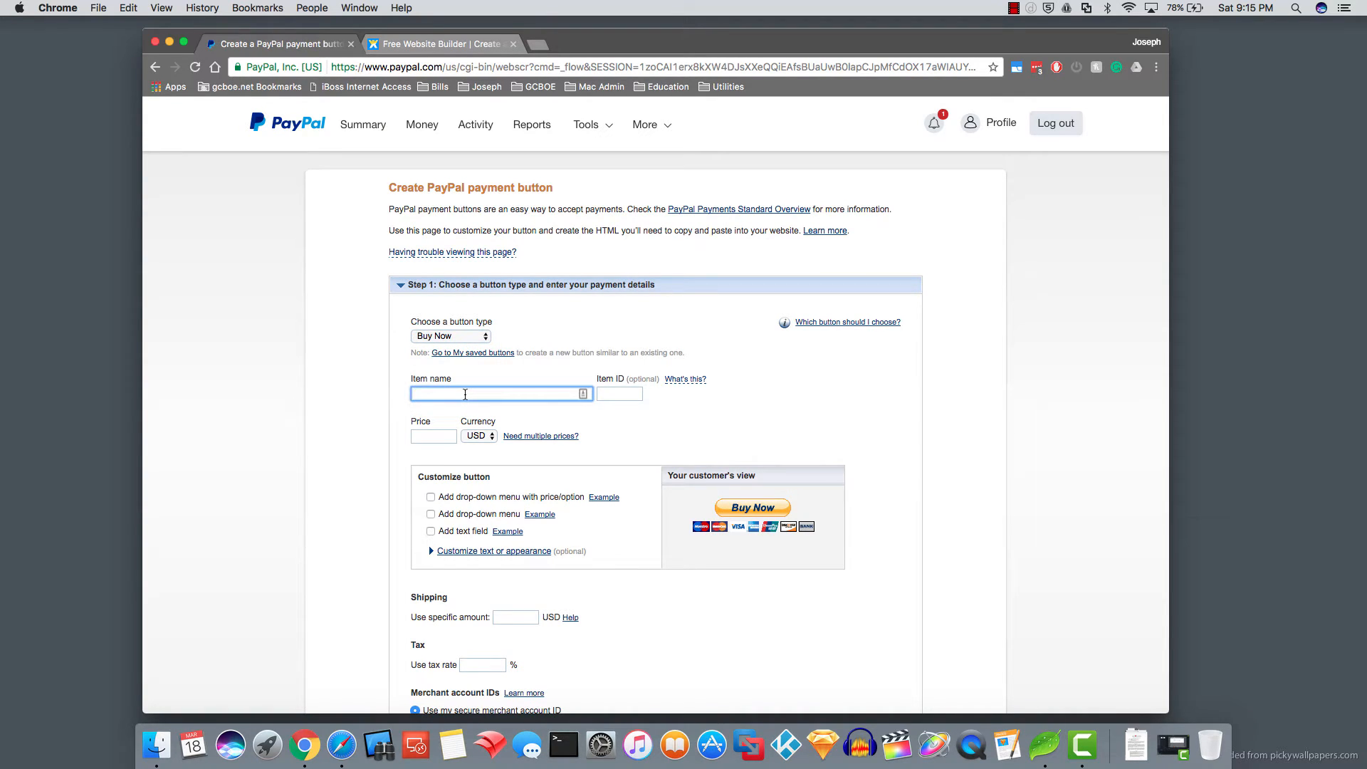
type("5 Day Experience")
- Add a '5 Day Experience' price drop-down with Variety Kit at $35
left_click(430, 498)
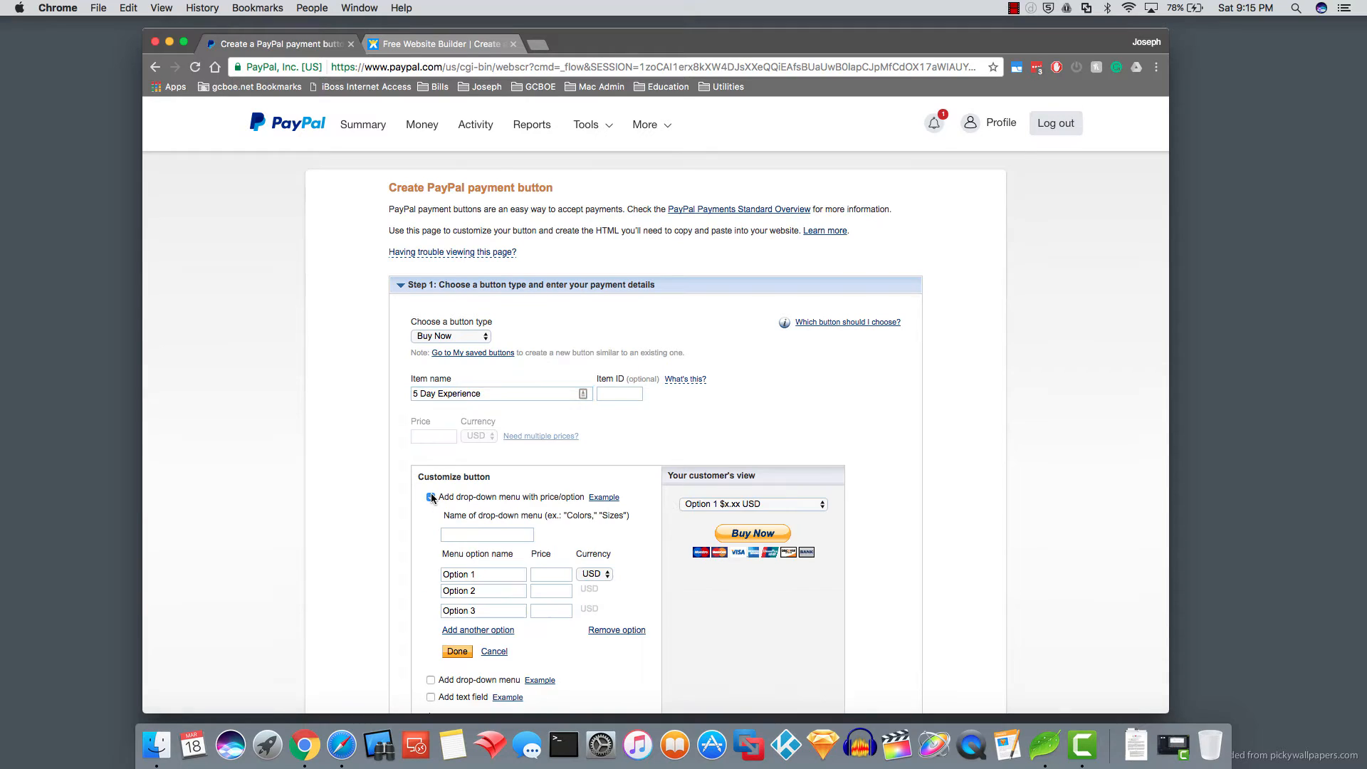
left_click(466, 534)
type("5 Day ")
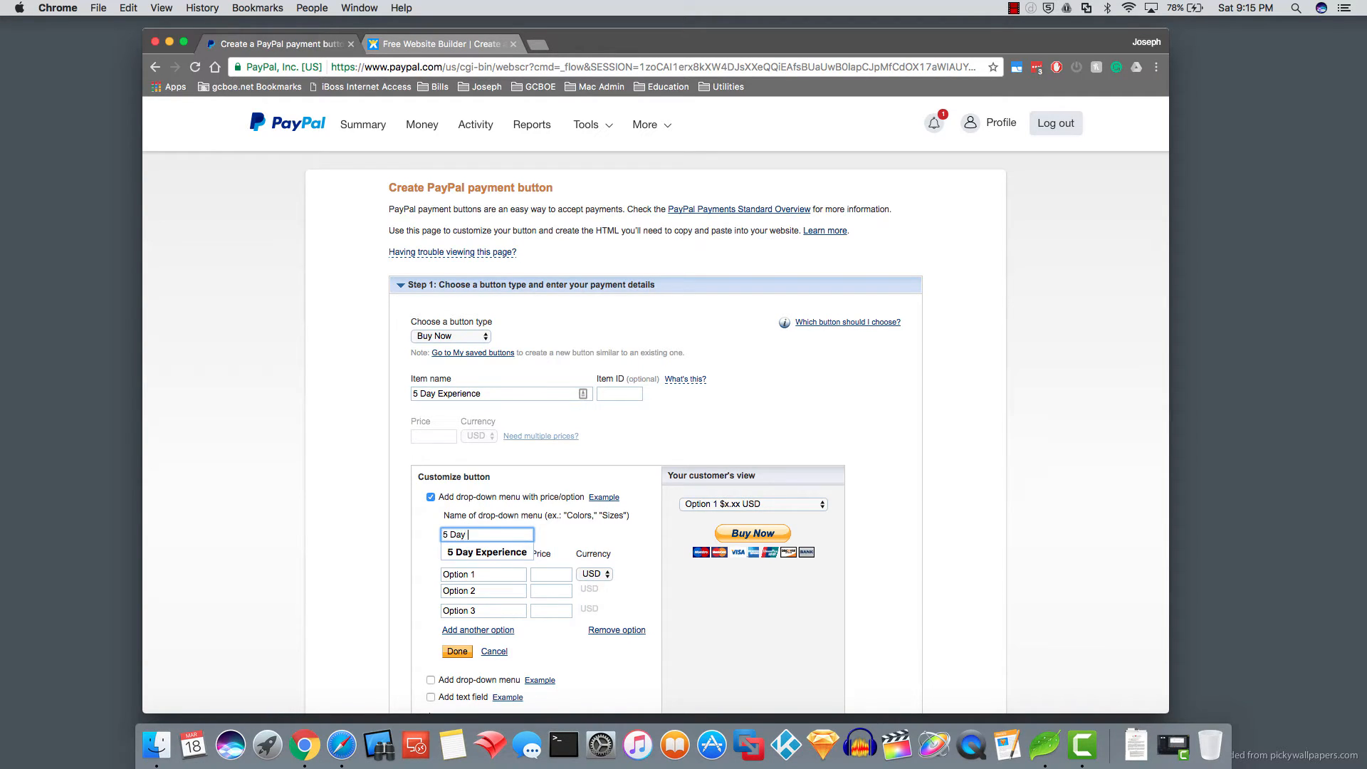
type("Experience")
key("Tab")
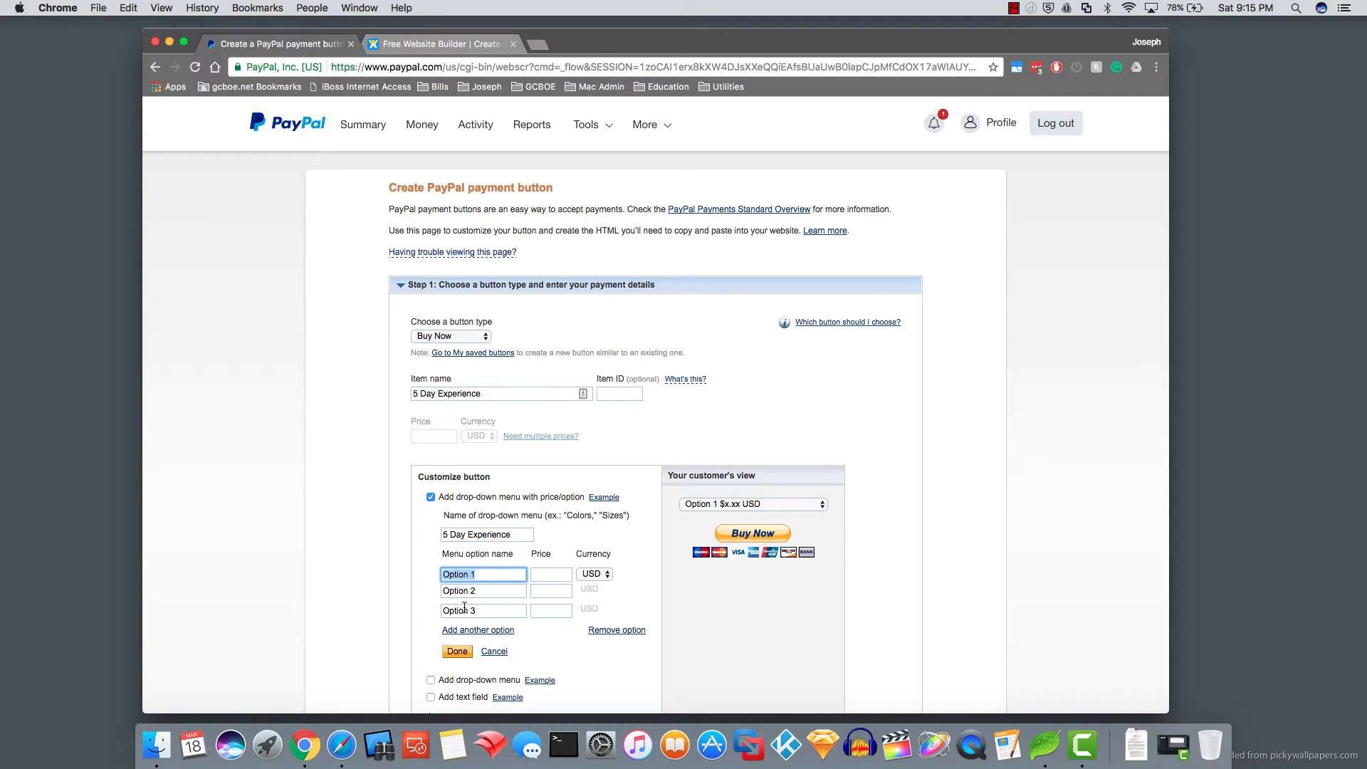
type("Variety K")
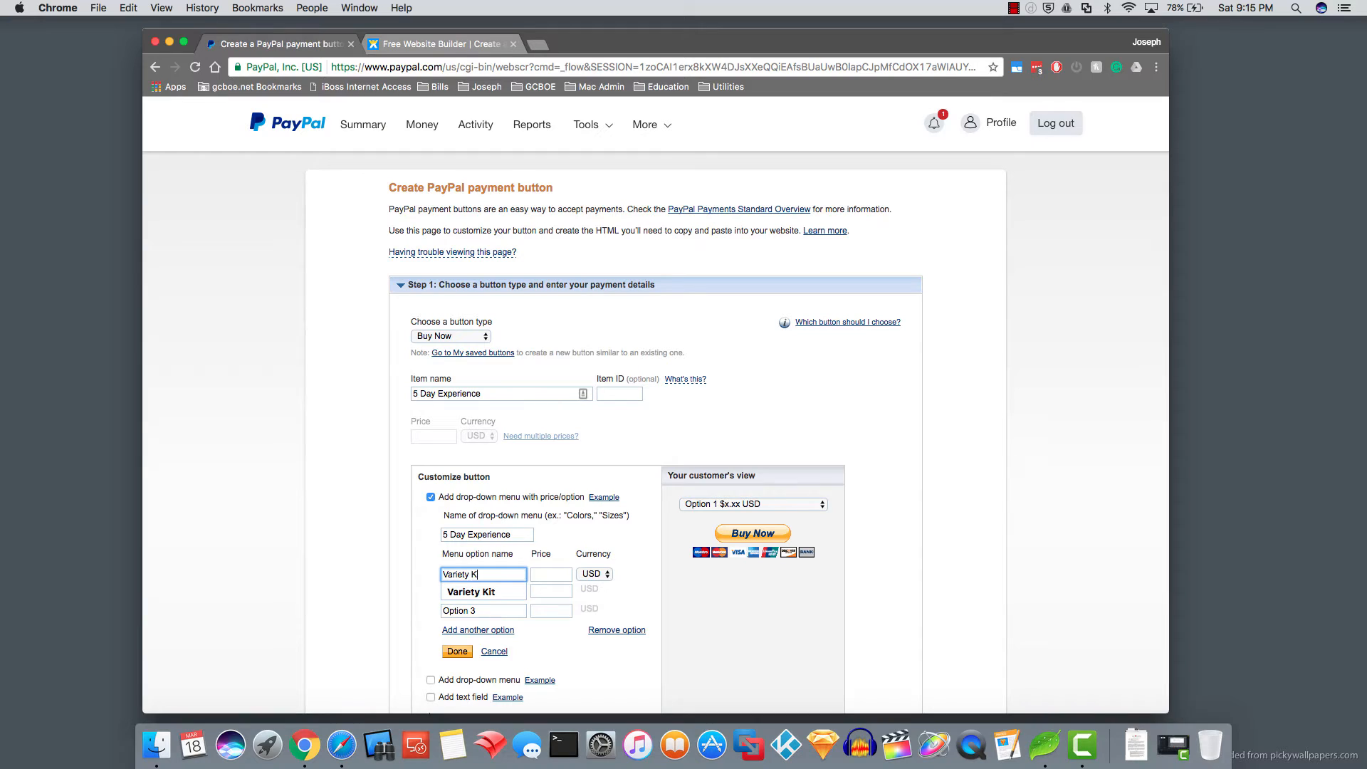
type("it")
key("Tab")
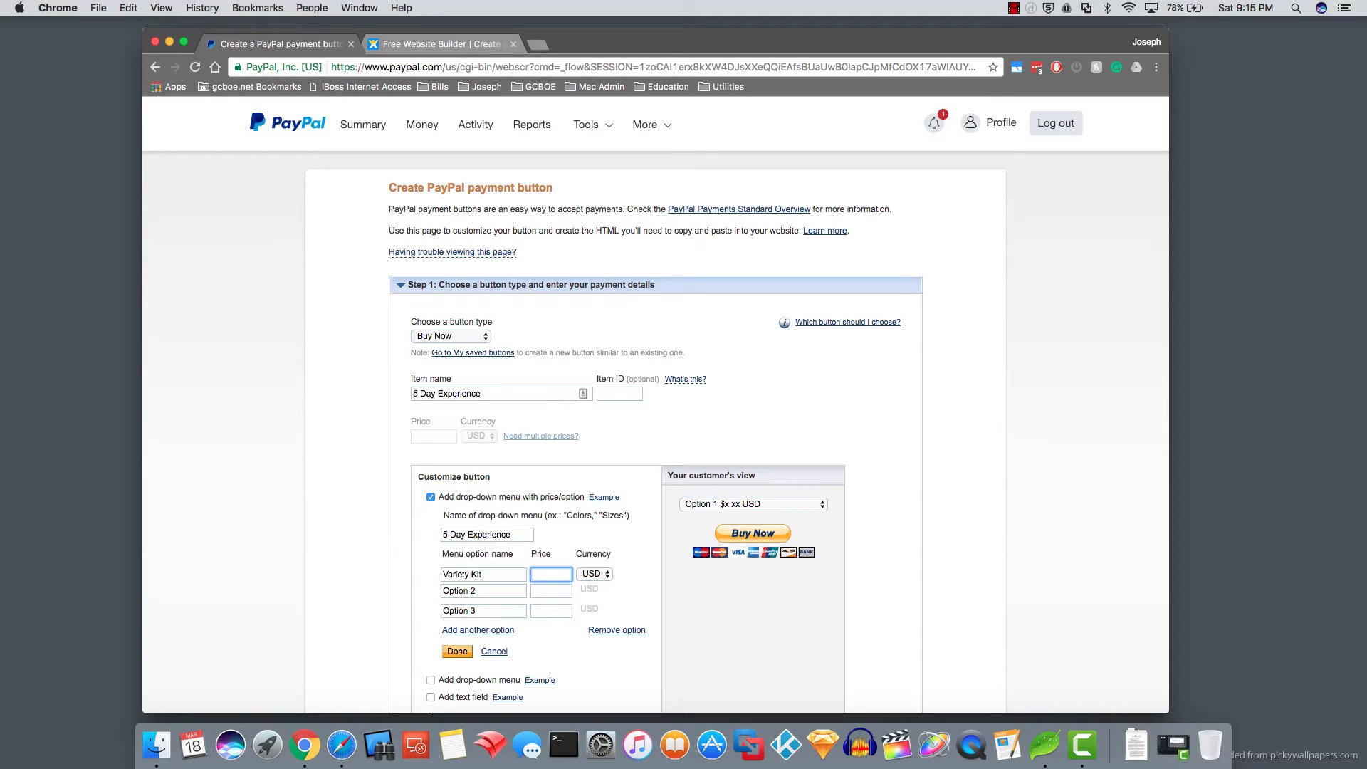
type("35")
- Add Max Kit at $45 and a Keto Kreme option to the drop-down
key("Tab")
key("Tab")
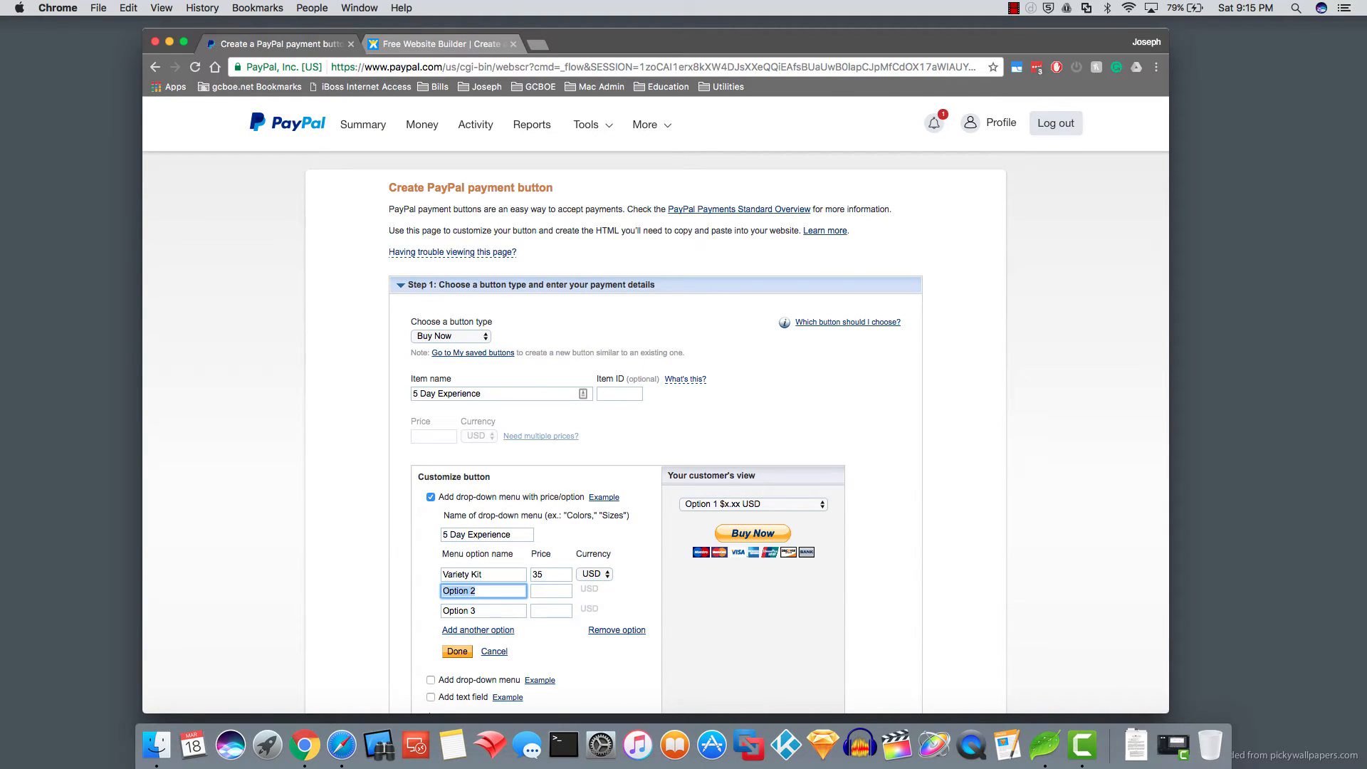
type("Max Kit")
key("Tab")
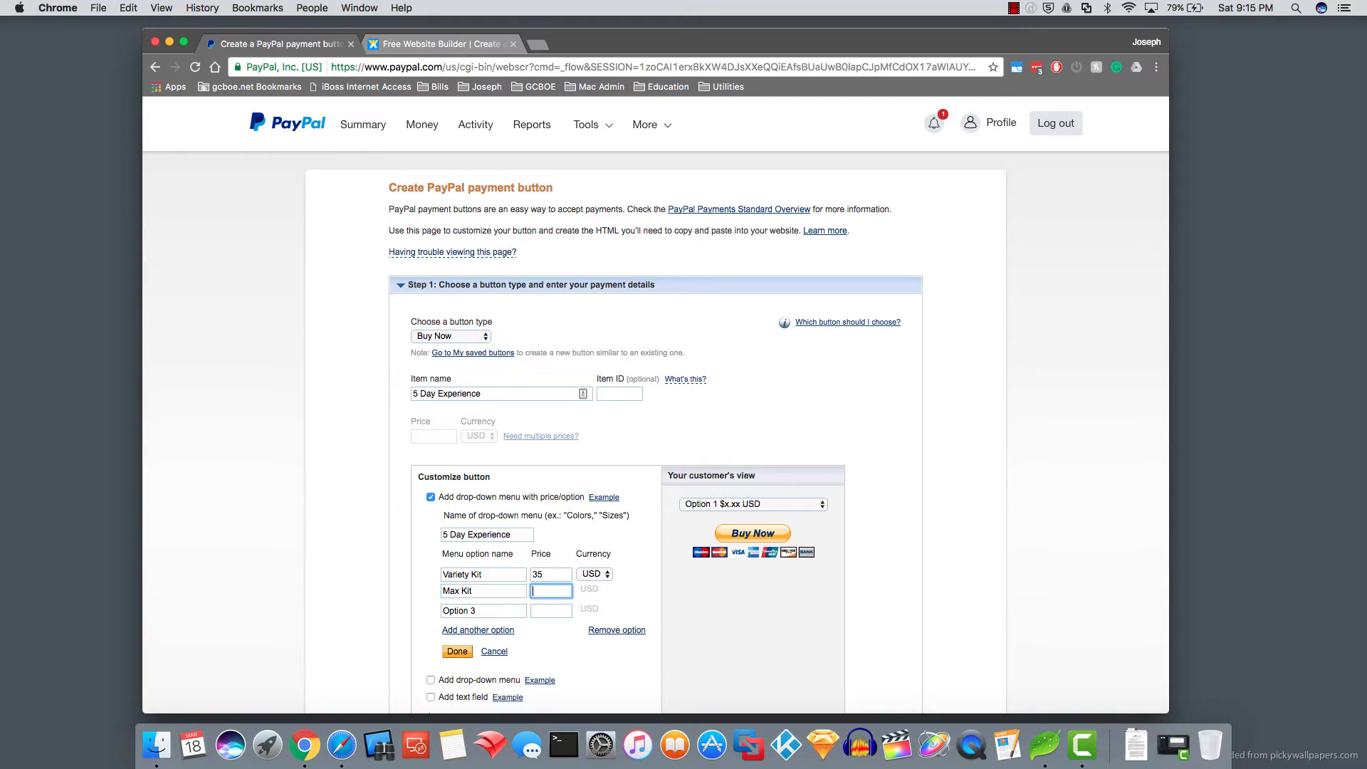
type("45")
key("Tab")
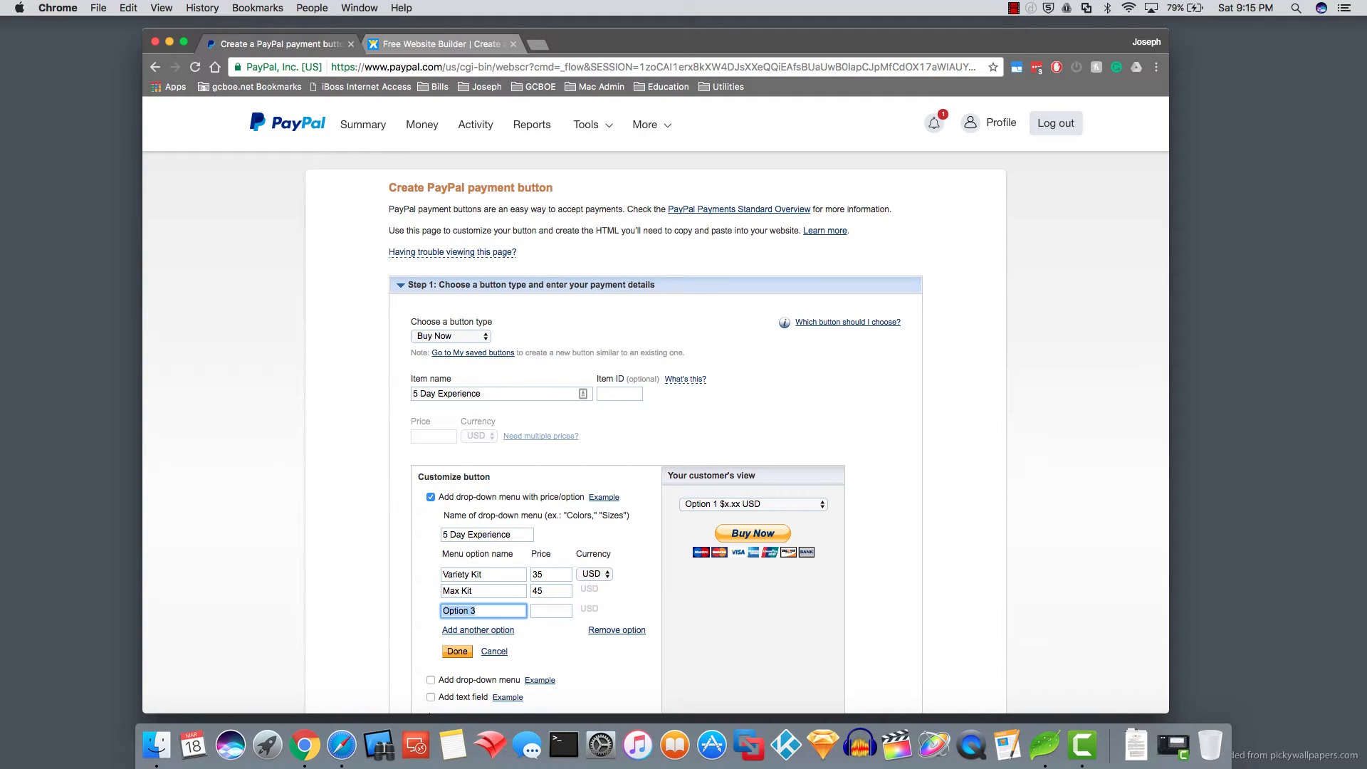
type("Keto Kreme")
key("Tab")
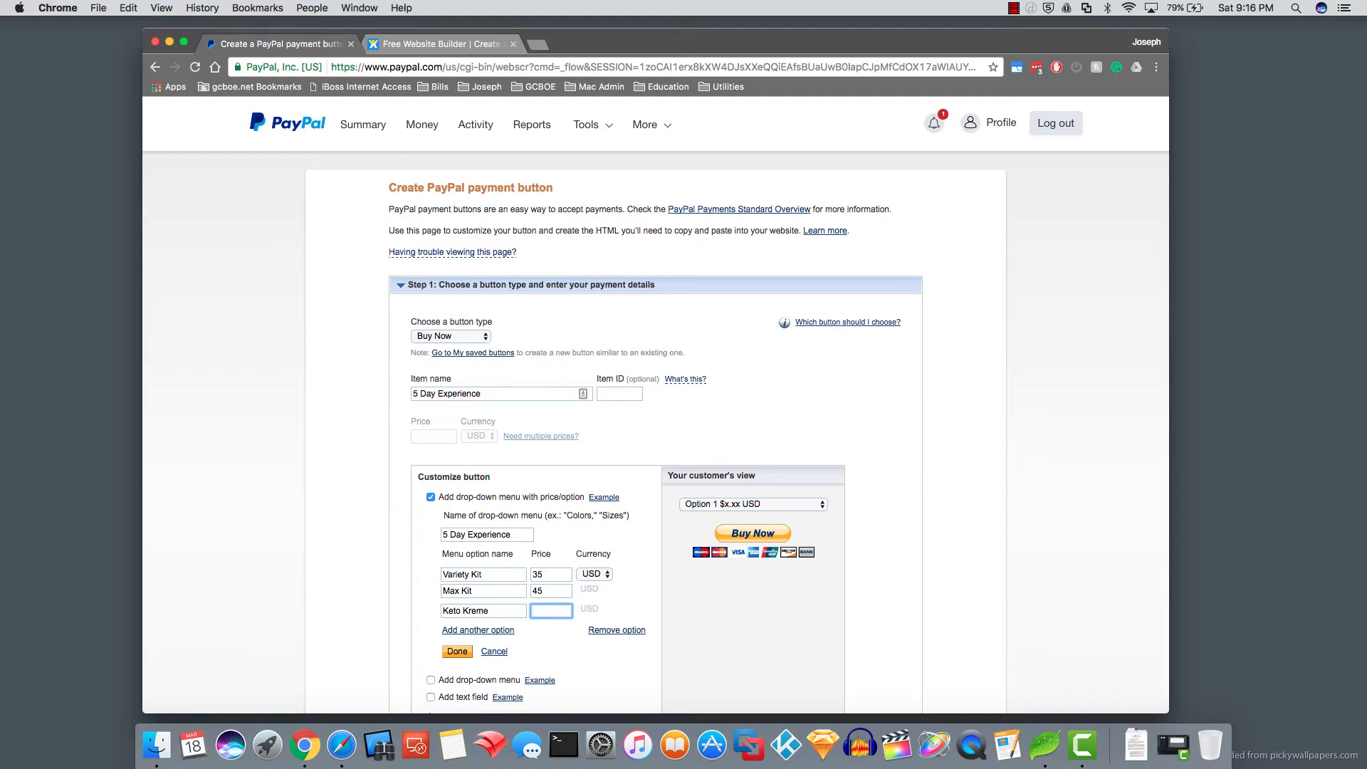
- Price Keto Kreme at $30, save the three options, and check the preview drop-down
type("30")
left_click(559, 642)
left_click(457, 651)
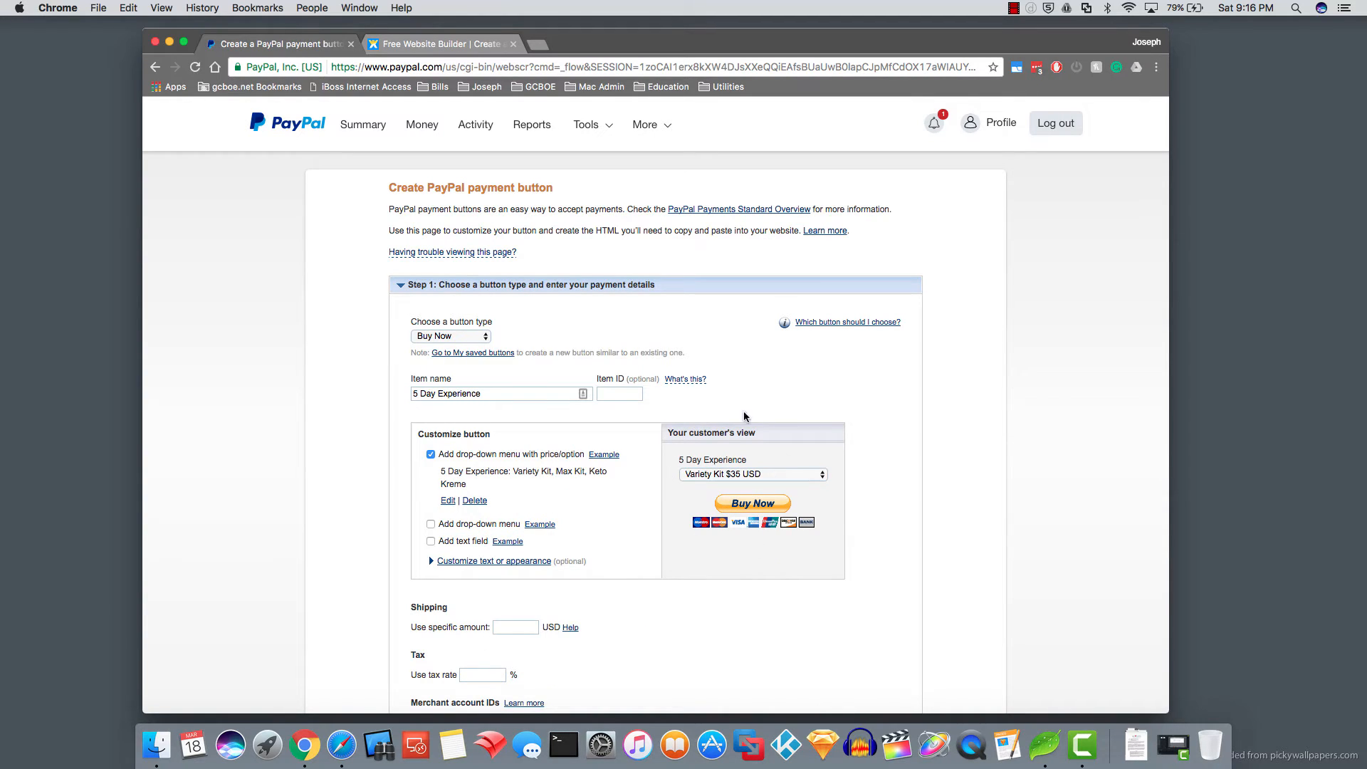
left_click(791, 473)
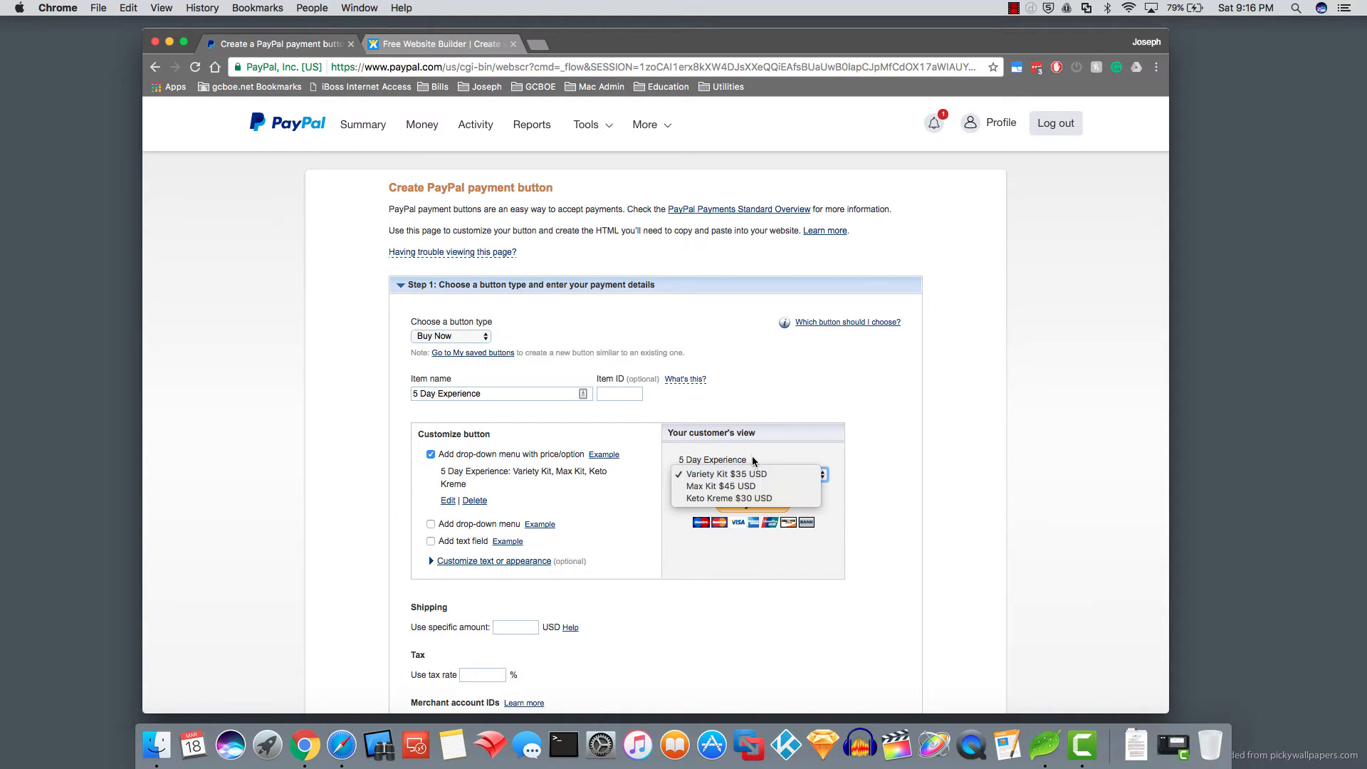
left_click(769, 460)
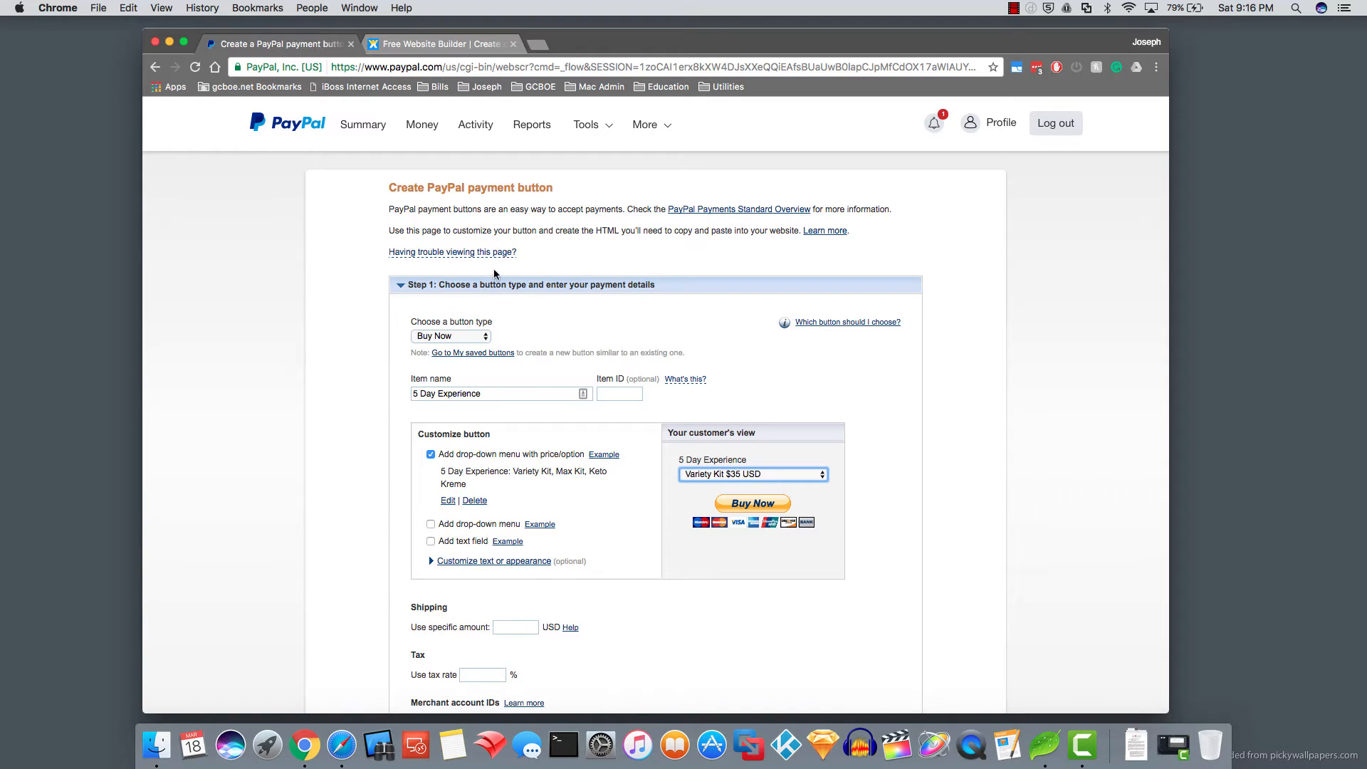
- Turn off the credit card logos shown under the Buy Now button
left_click(500, 562)
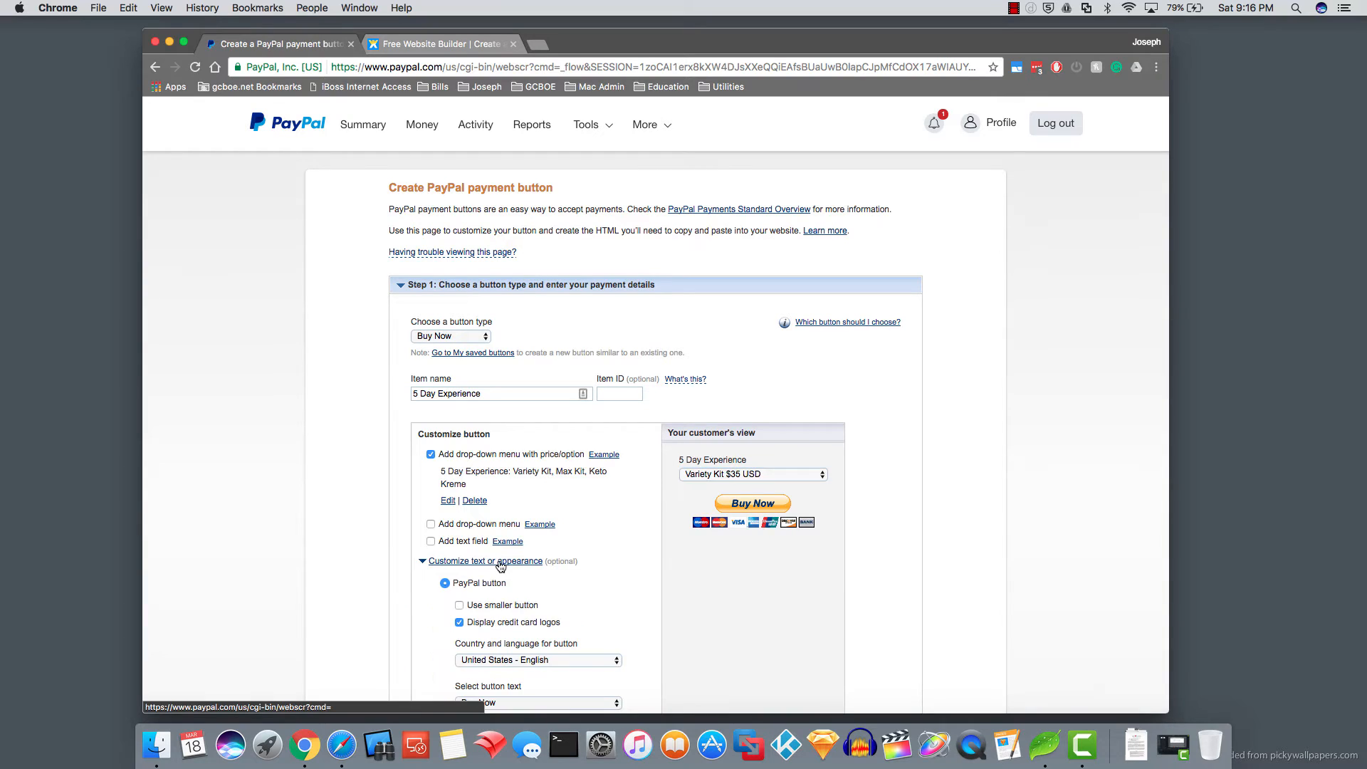
scroll(621, 567, "down", 3)
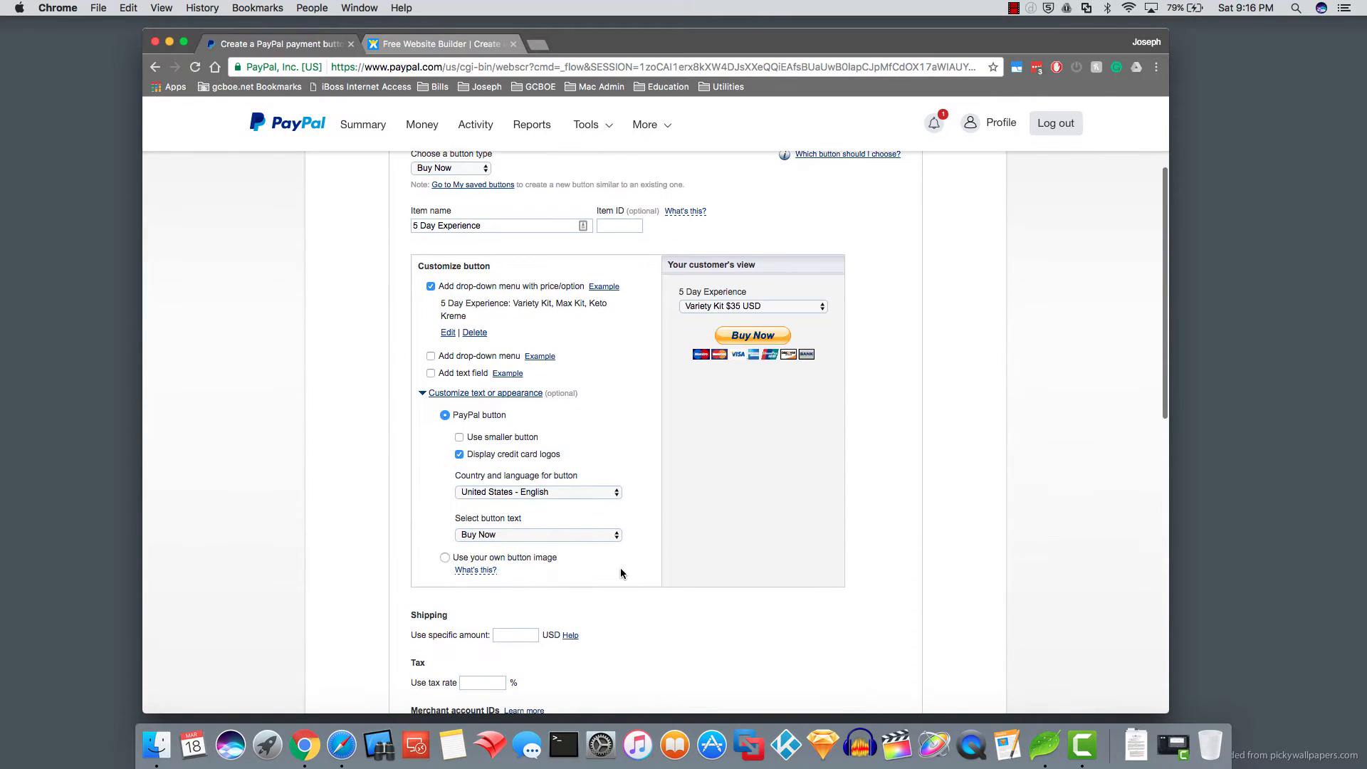
left_click(459, 456)
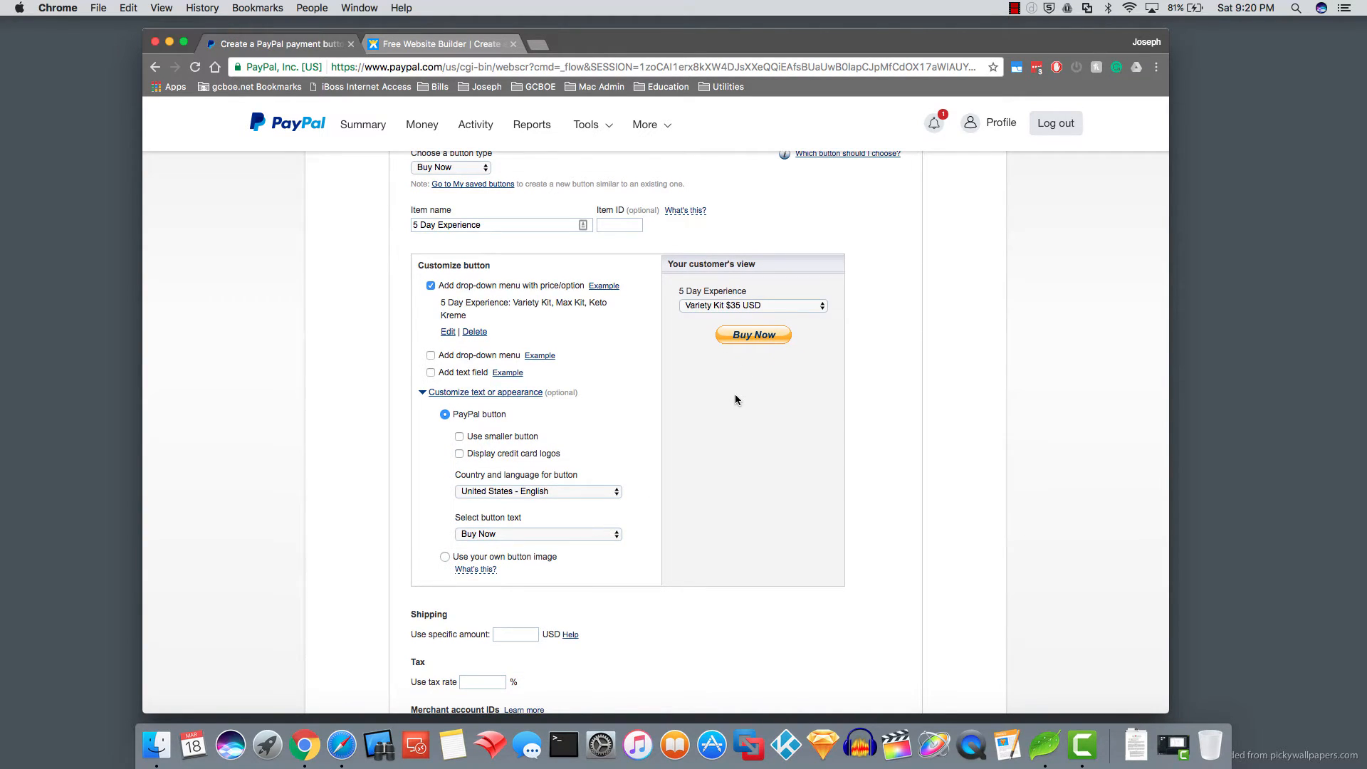
scroll(735, 394, "down", 1)
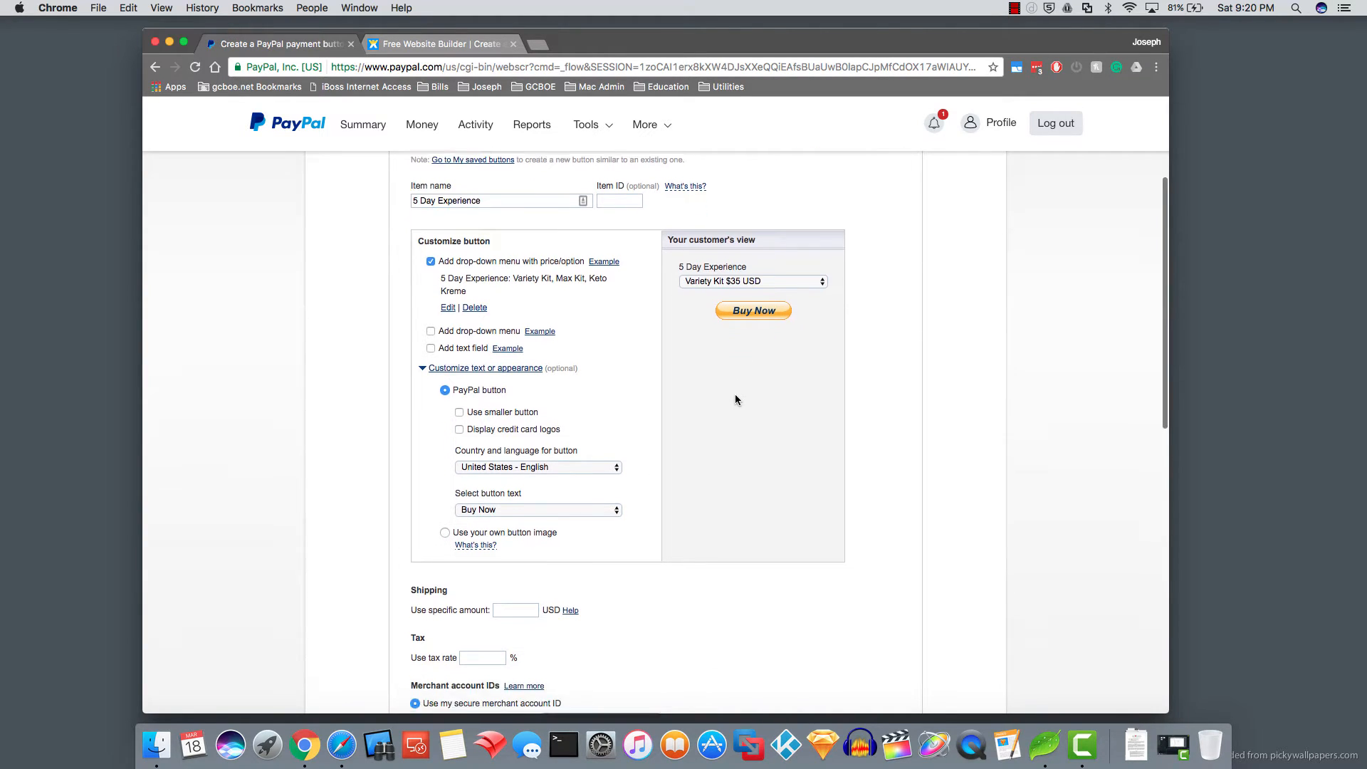
scroll(736, 399, "down", 5)
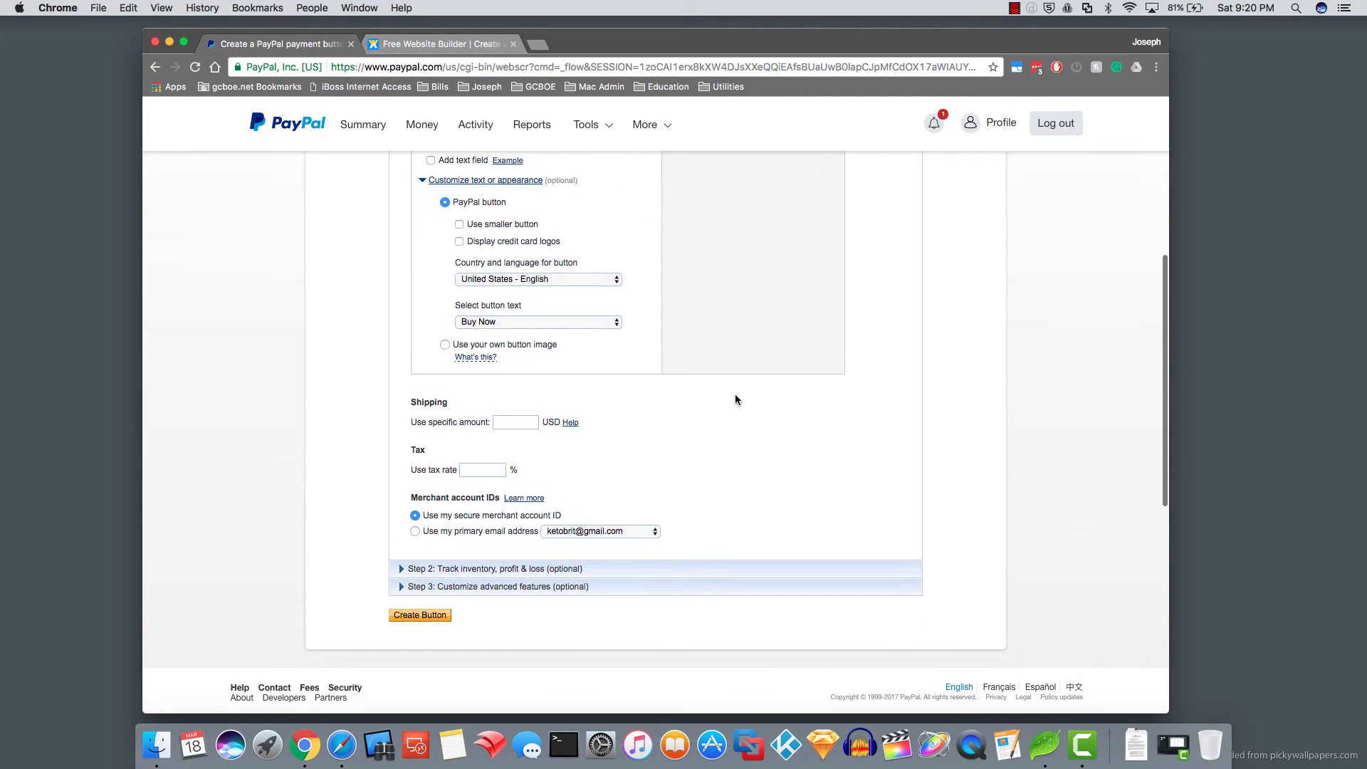
scroll(736, 399, "down", 2)
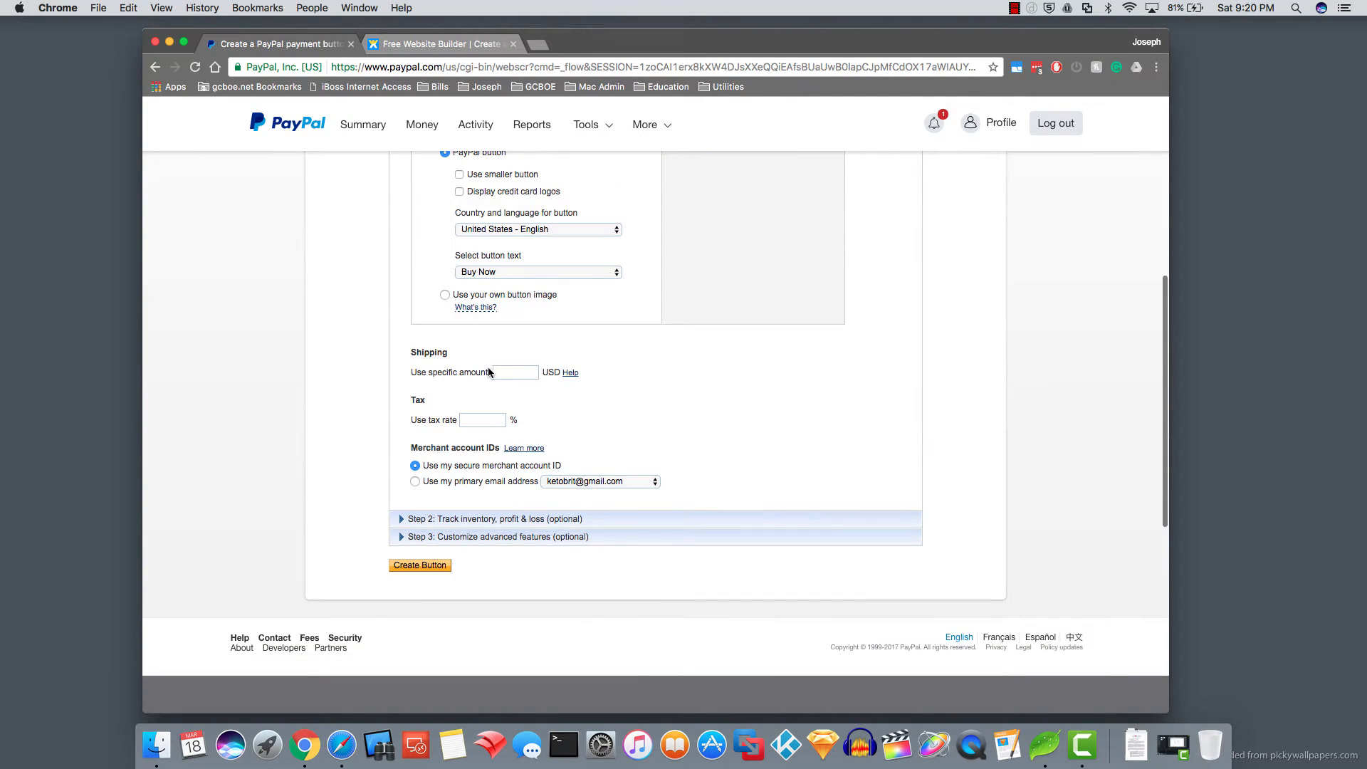
scroll(551, 351, "up", 5)
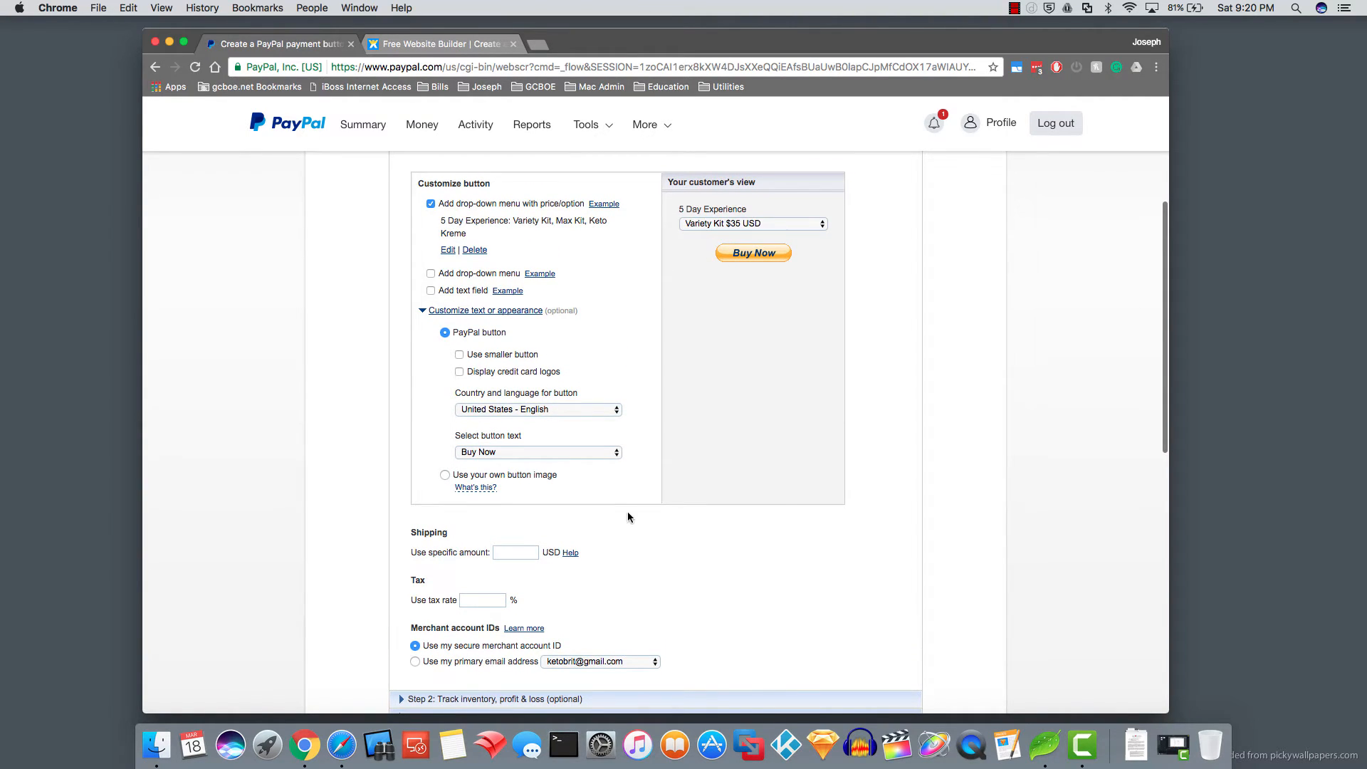
scroll(628, 517, "down", 3)
scroll(565, 483, "down", 3)
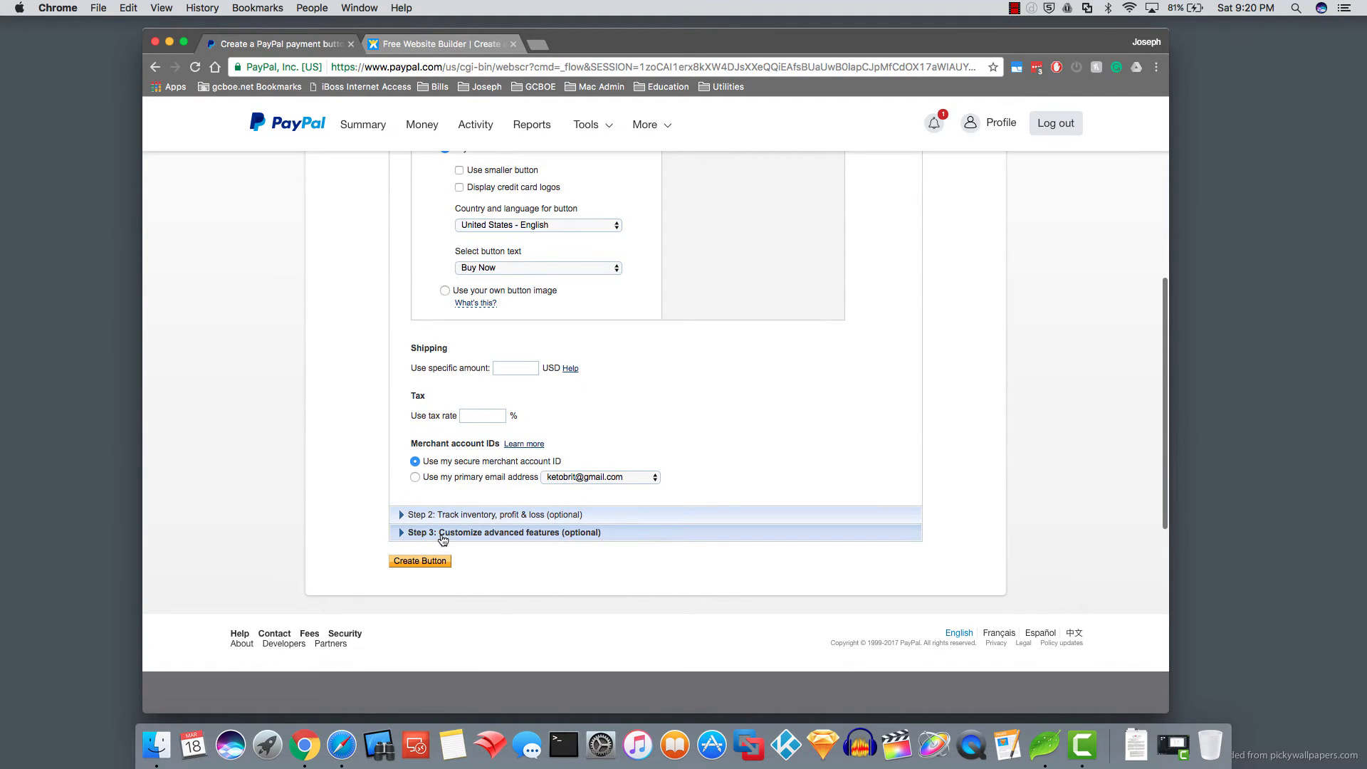
- Let customers change order quantities, then create the button to generate its code
left_click(441, 532)
scroll(443, 511, "down", 5)
scroll(485, 338, "up", 1)
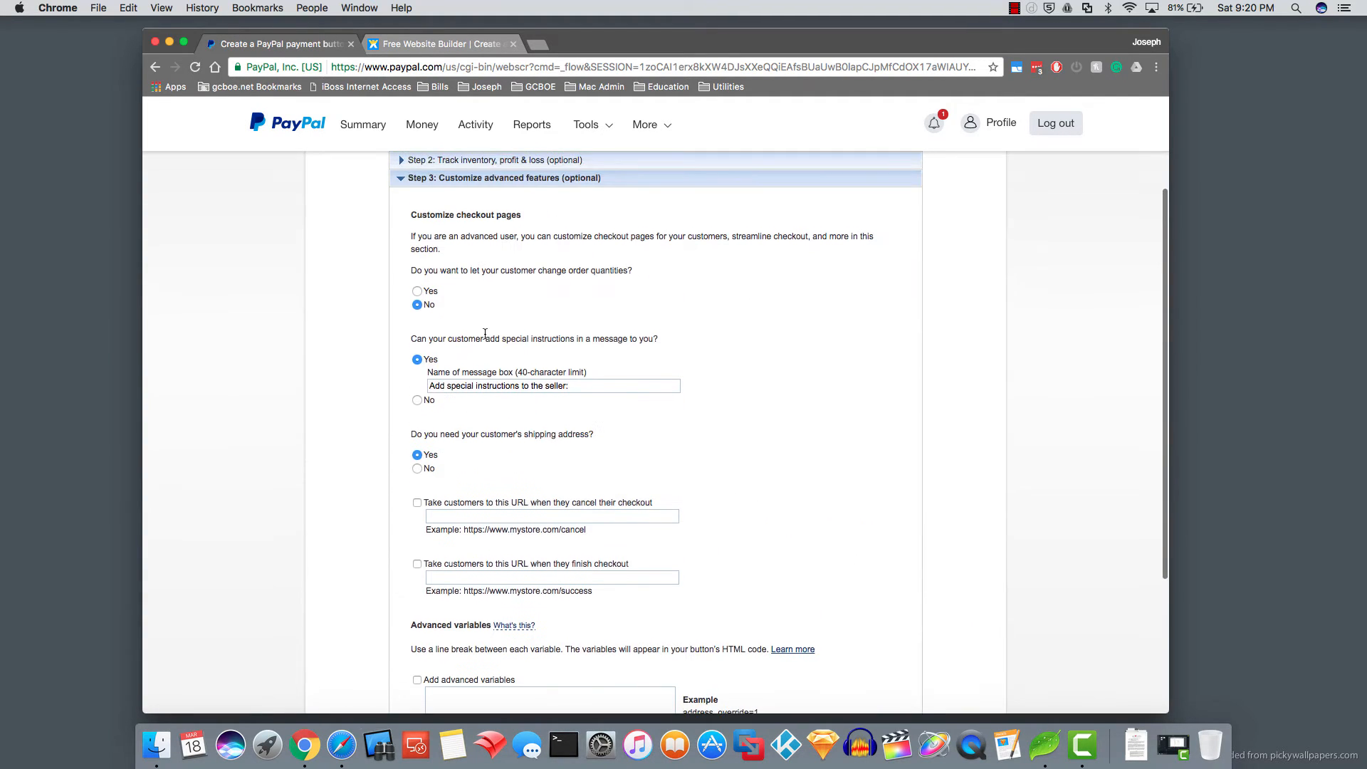
left_click(418, 292)
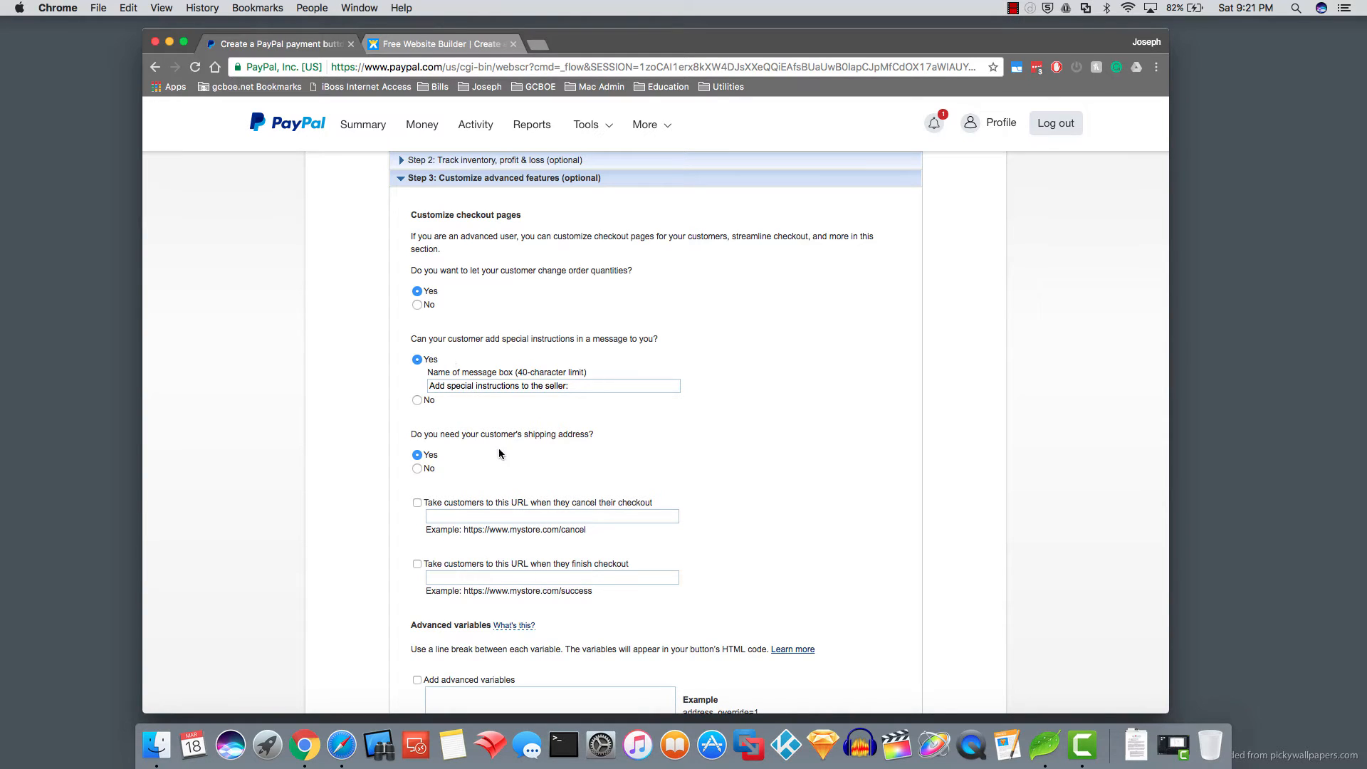
scroll(498, 453, "down", 2)
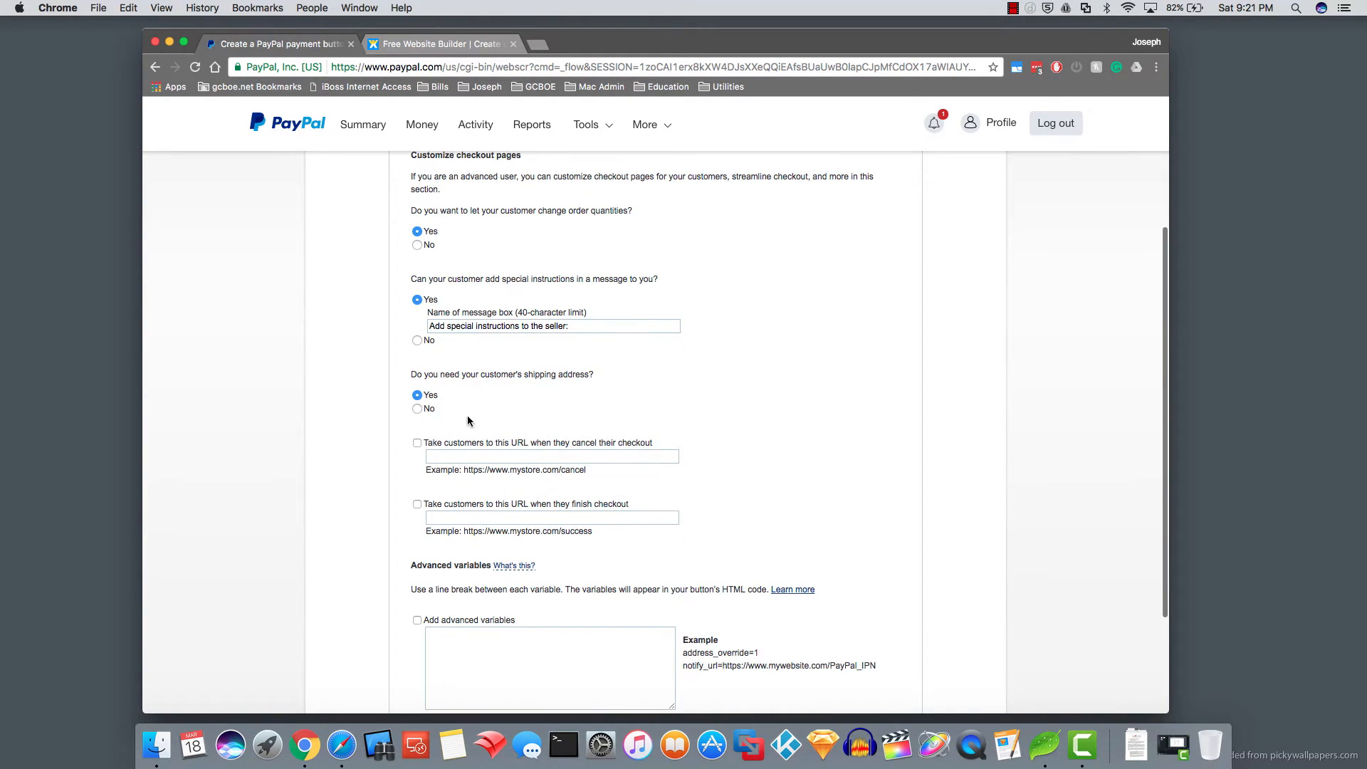
scroll(467, 420, "down", 3)
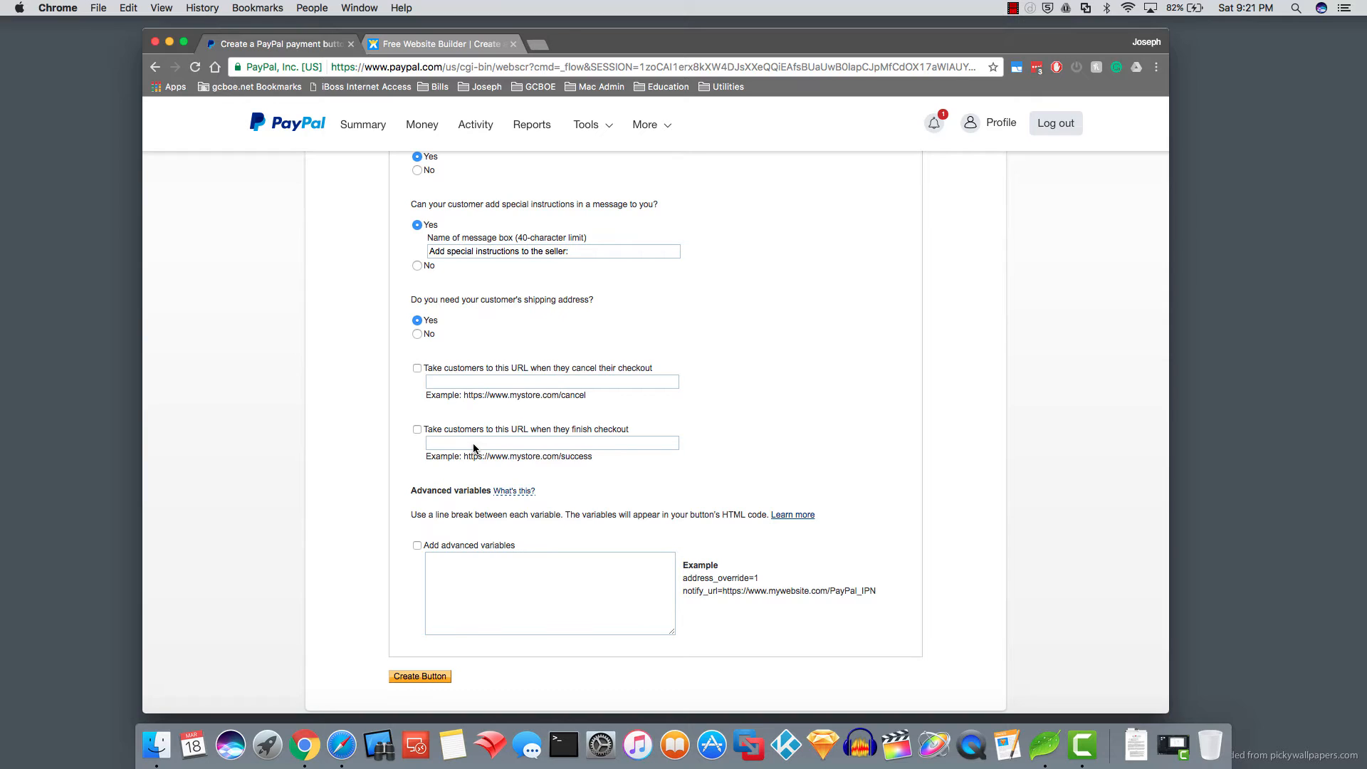
left_click(421, 679)
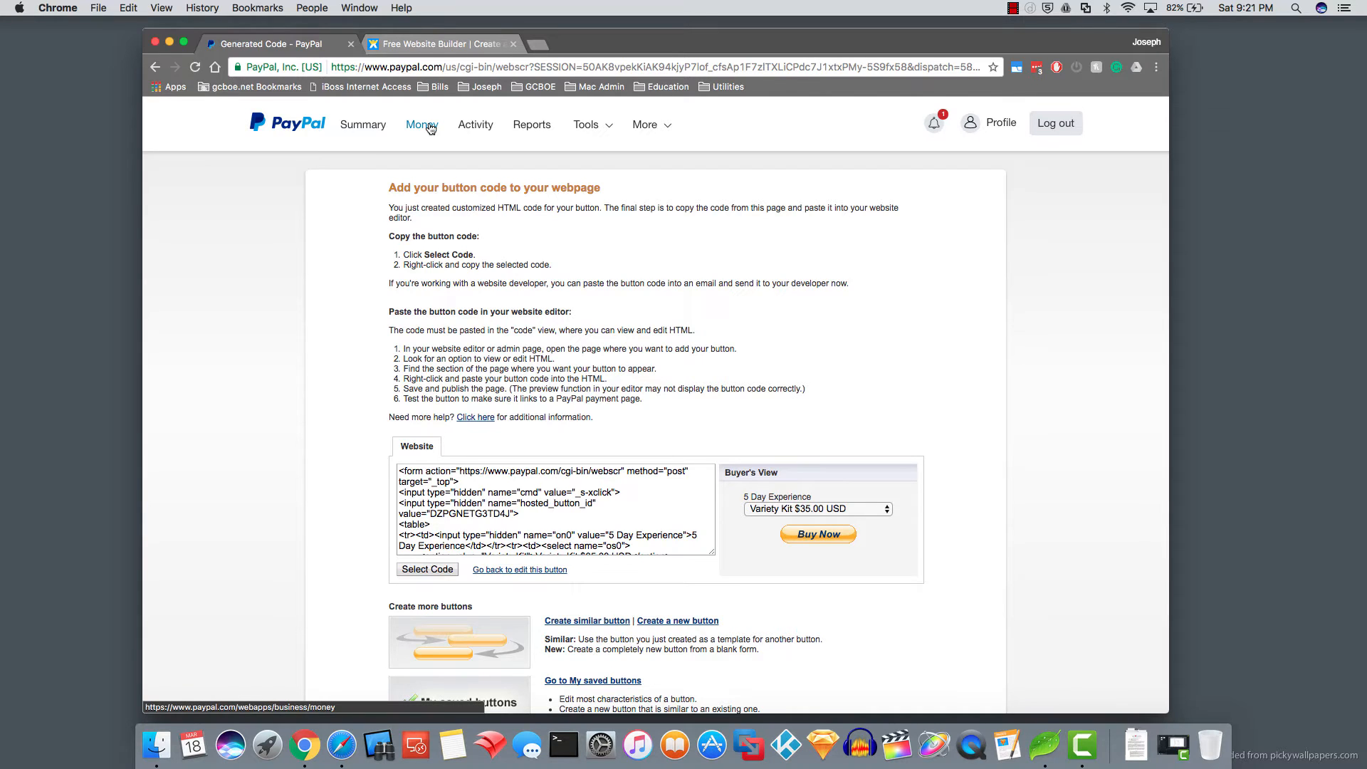
- Switch to the Wix tab, leaving PayPal's generated button code open
left_click(427, 48)
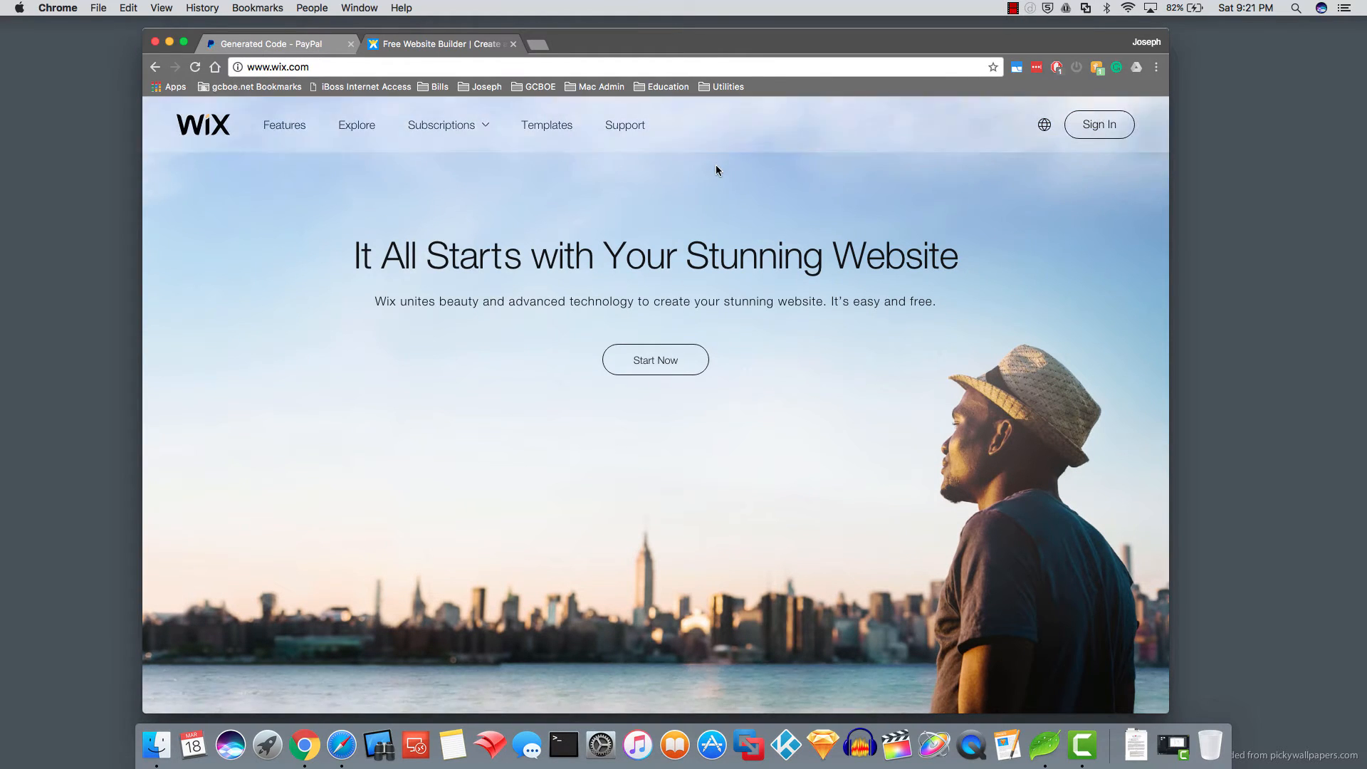
- Log in to Wix with the account e-mail and password, declining LastPass's save prompt
left_click(668, 364)
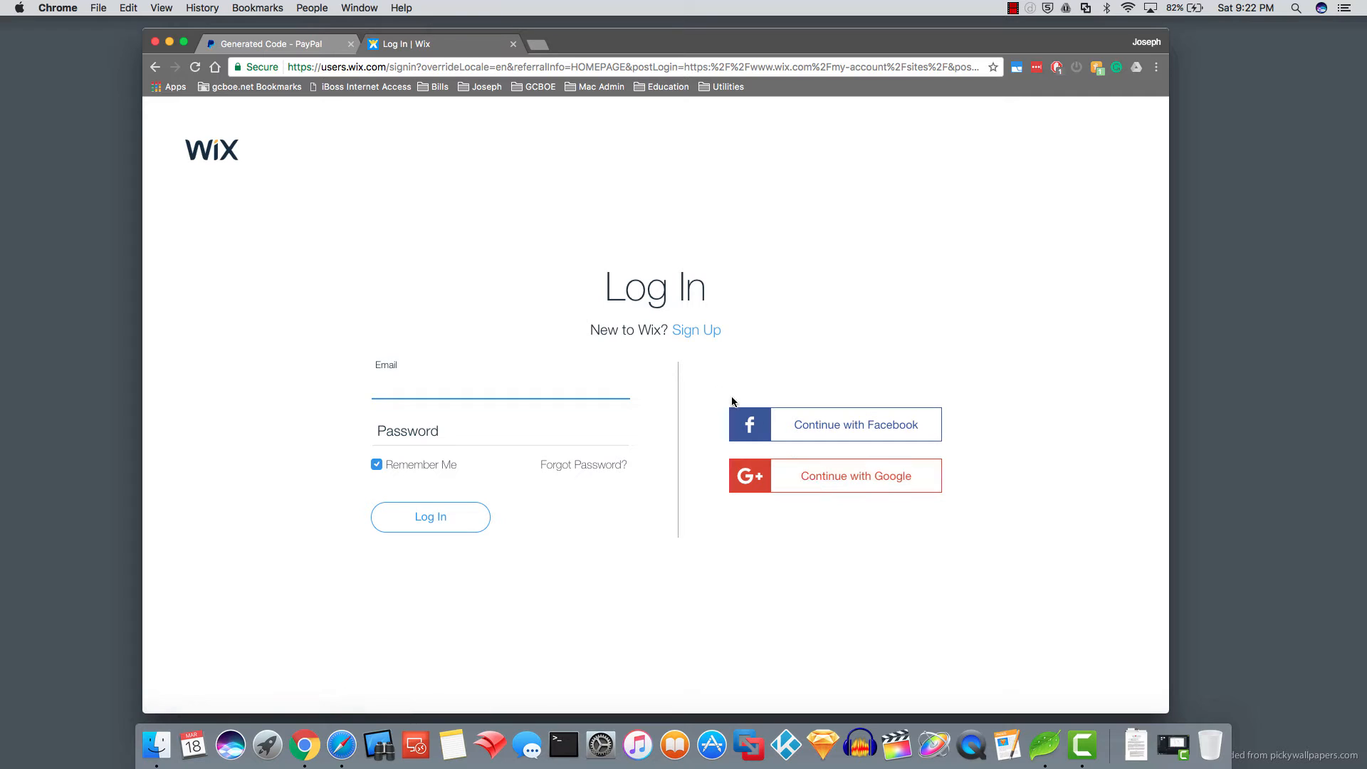
left_click(704, 331)
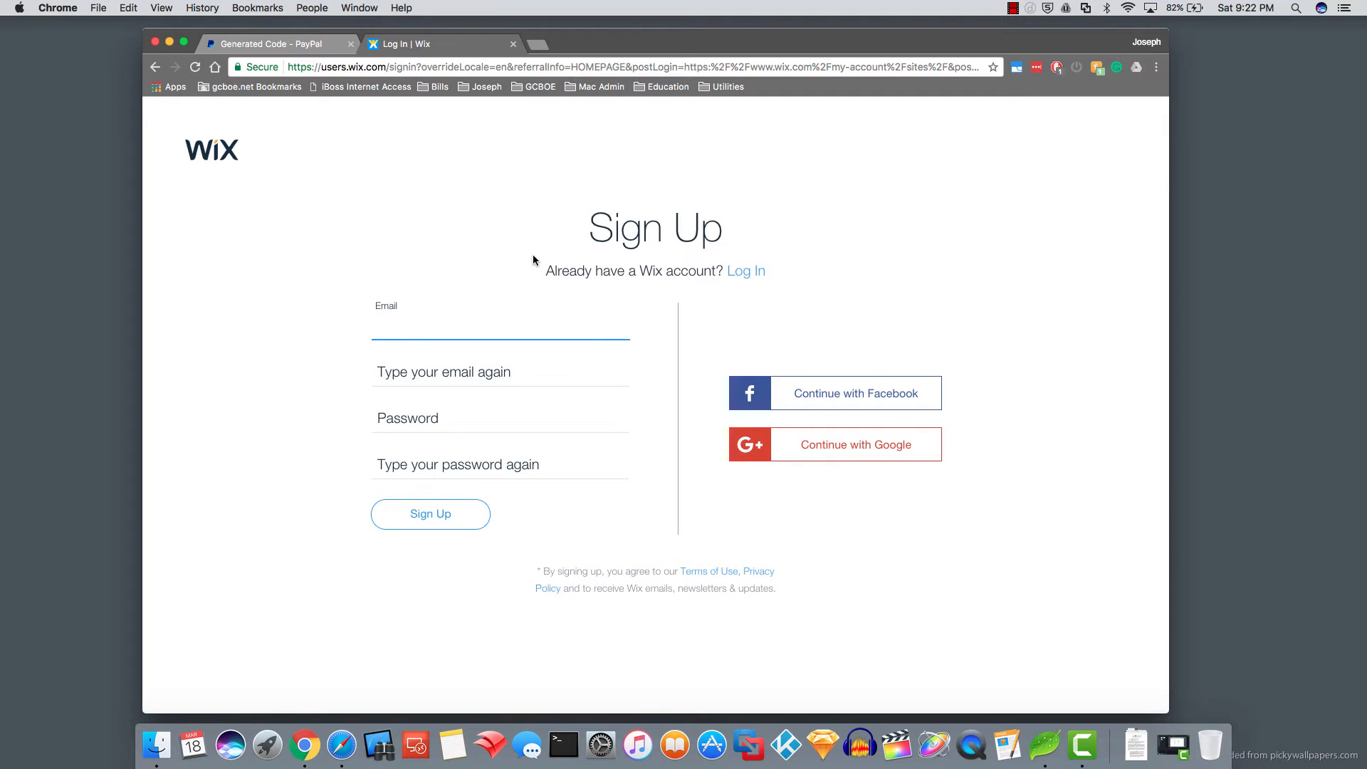
left_click(159, 68)
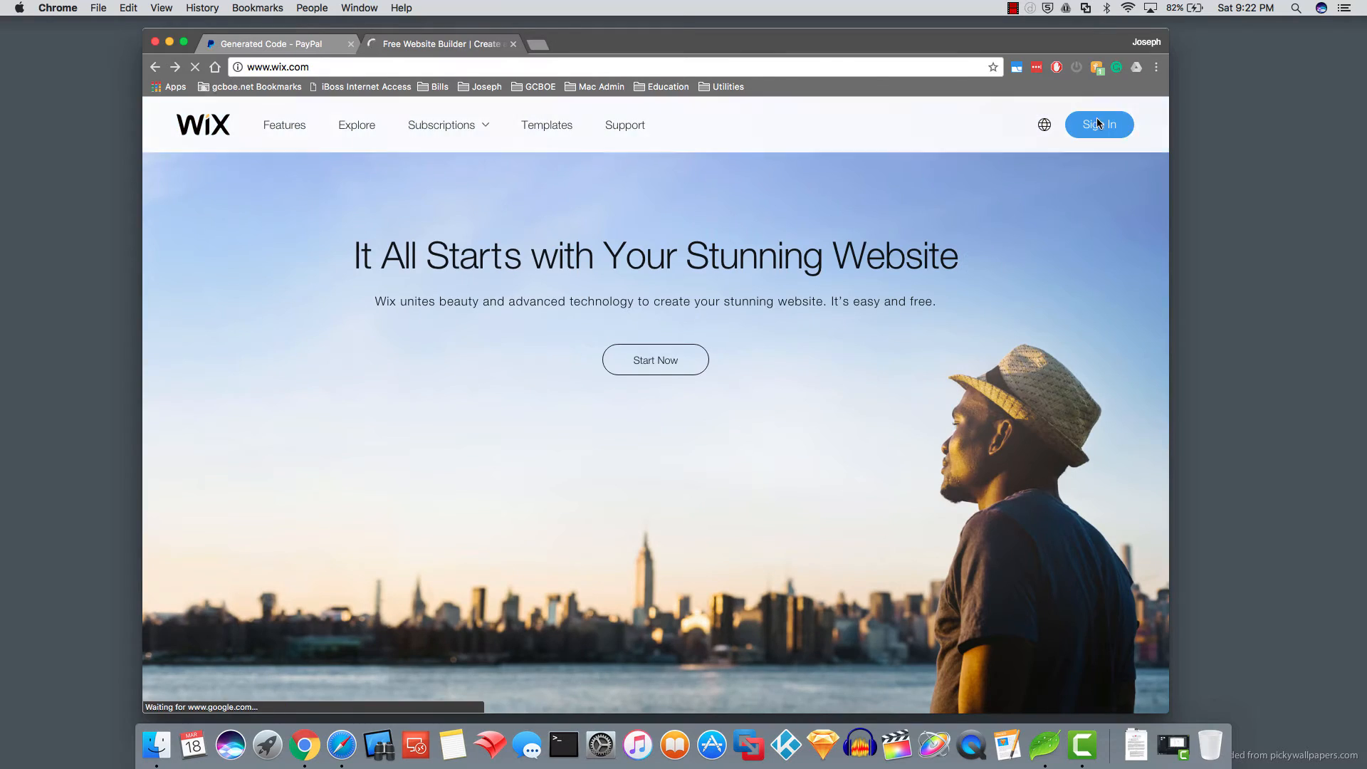
left_click(1099, 124)
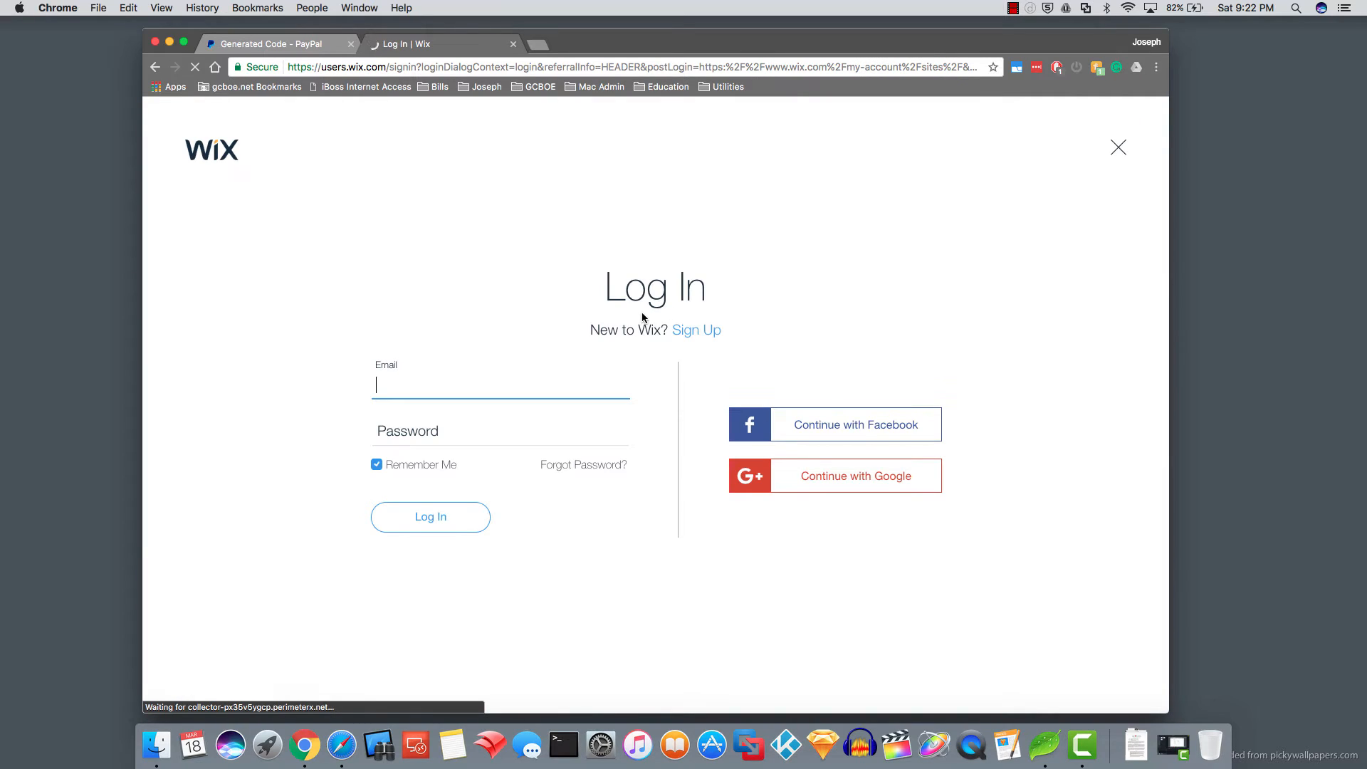
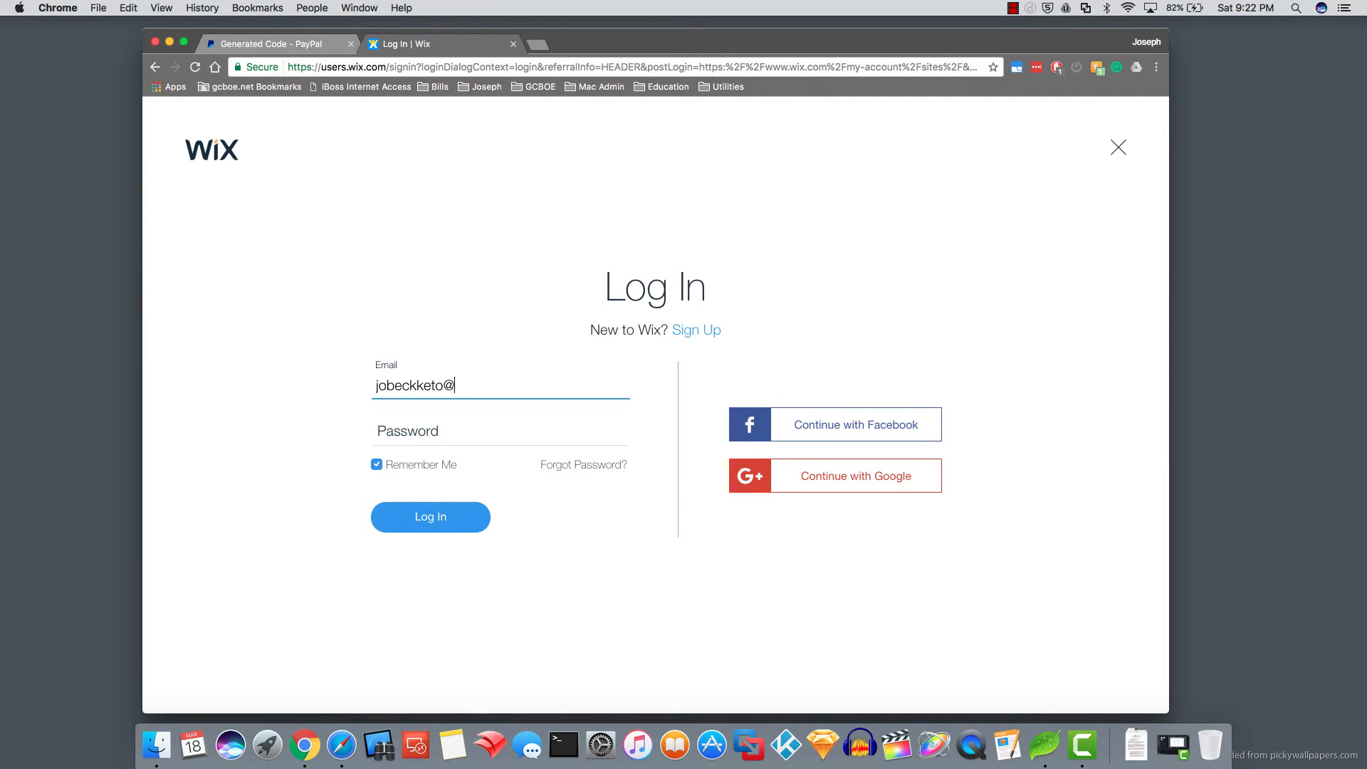
key("Tab")
type("•••")
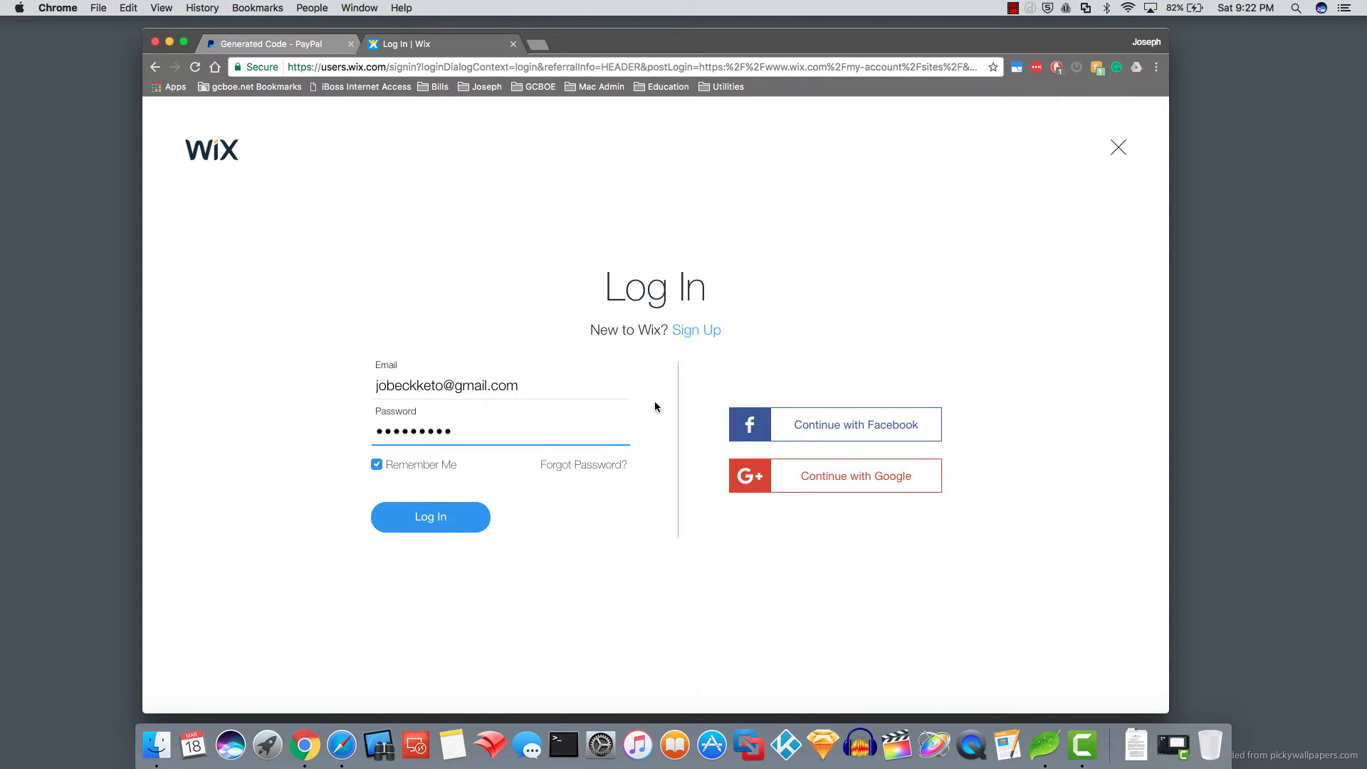
left_click(437, 520)
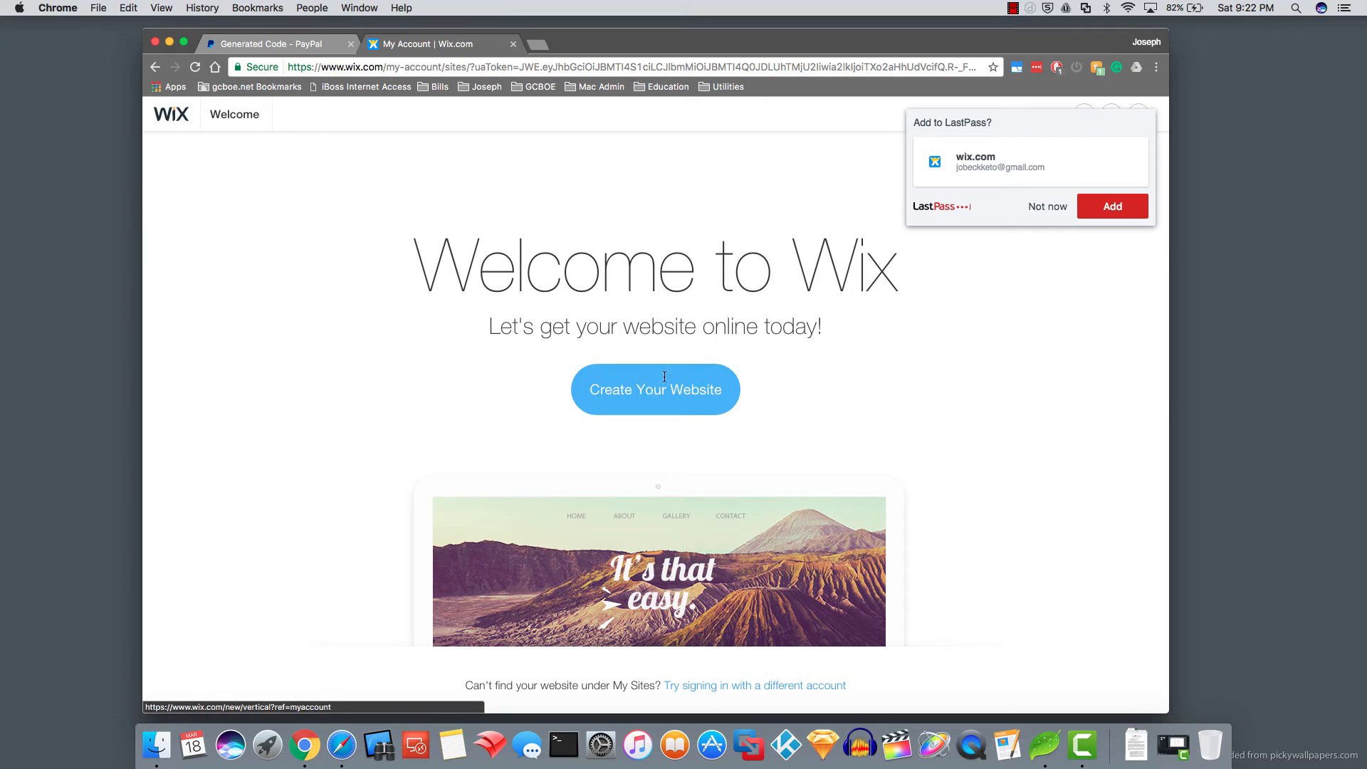
left_click(1036, 210)
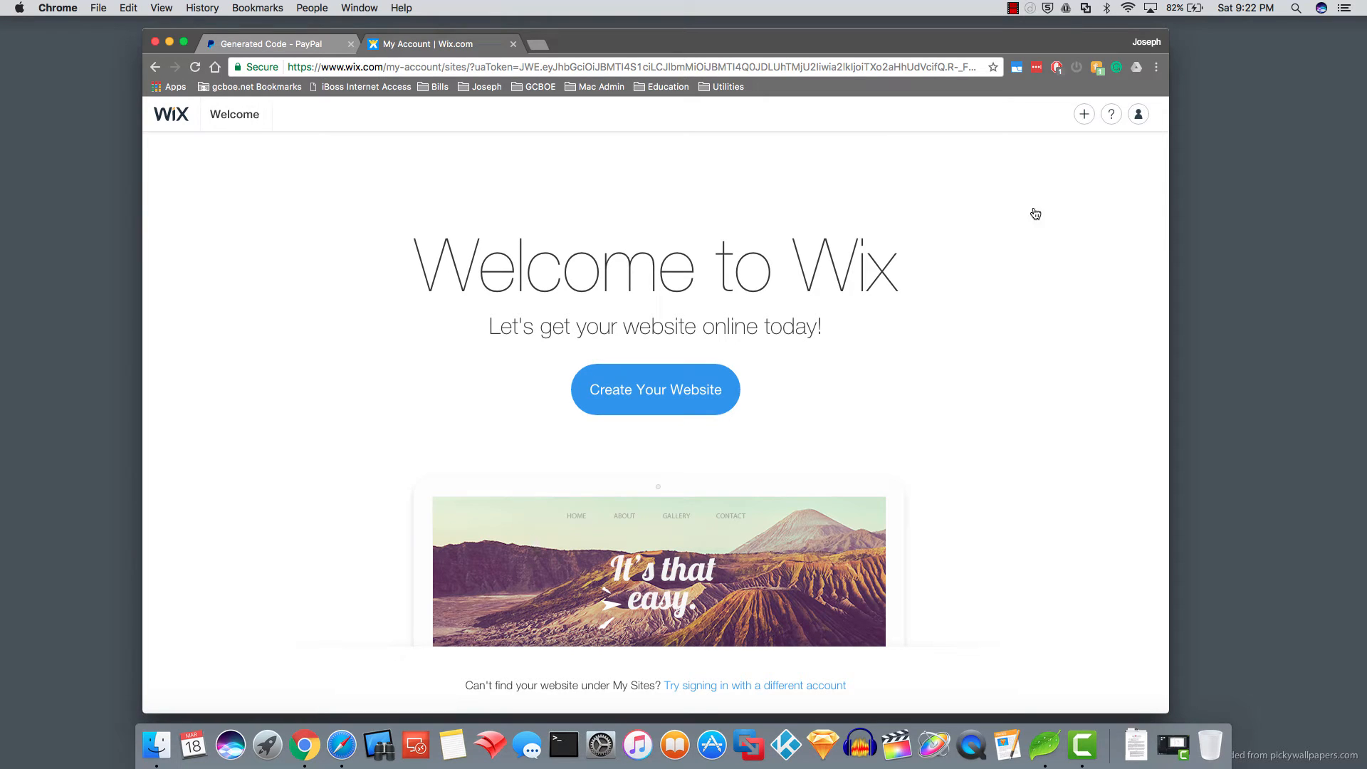
- Create a new Other-category site in the Wix Editor from the blank Start from Scratch template
left_click(636, 396)
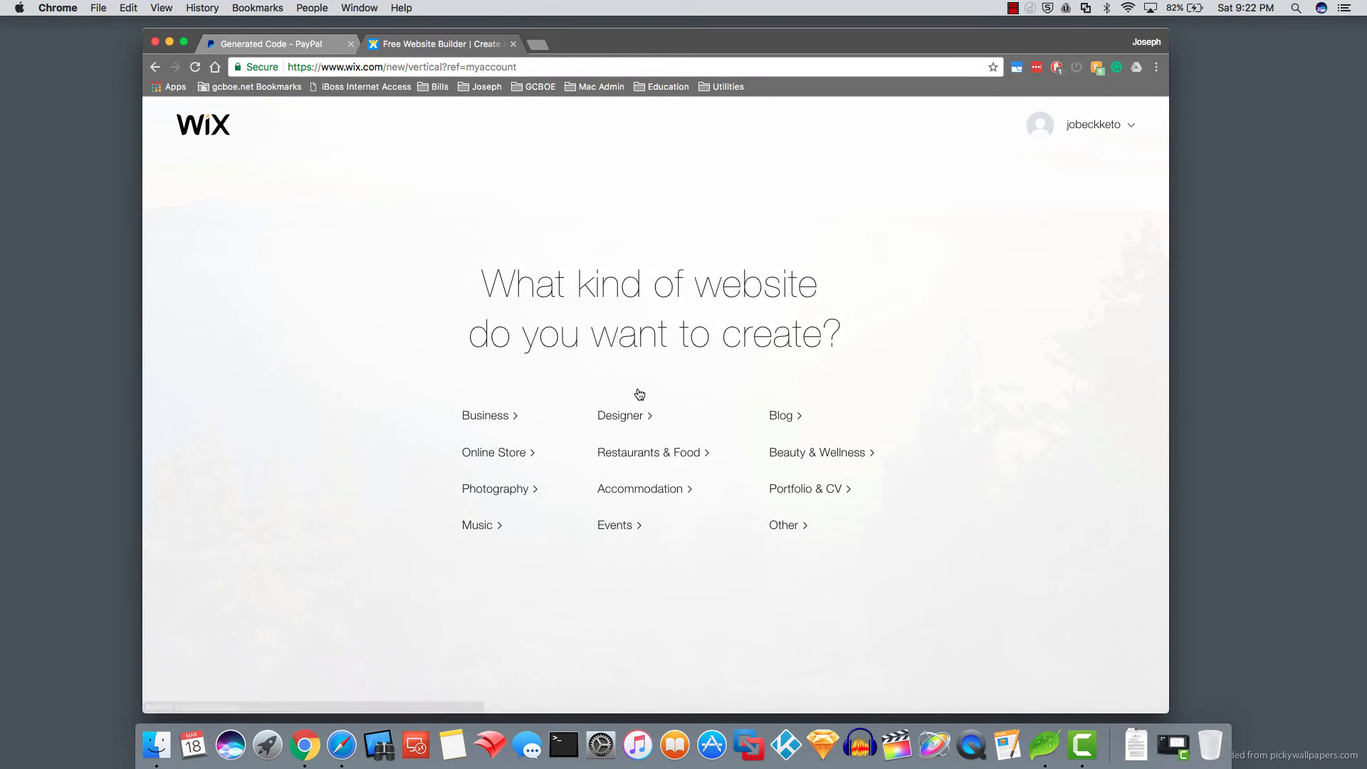
left_click(786, 527)
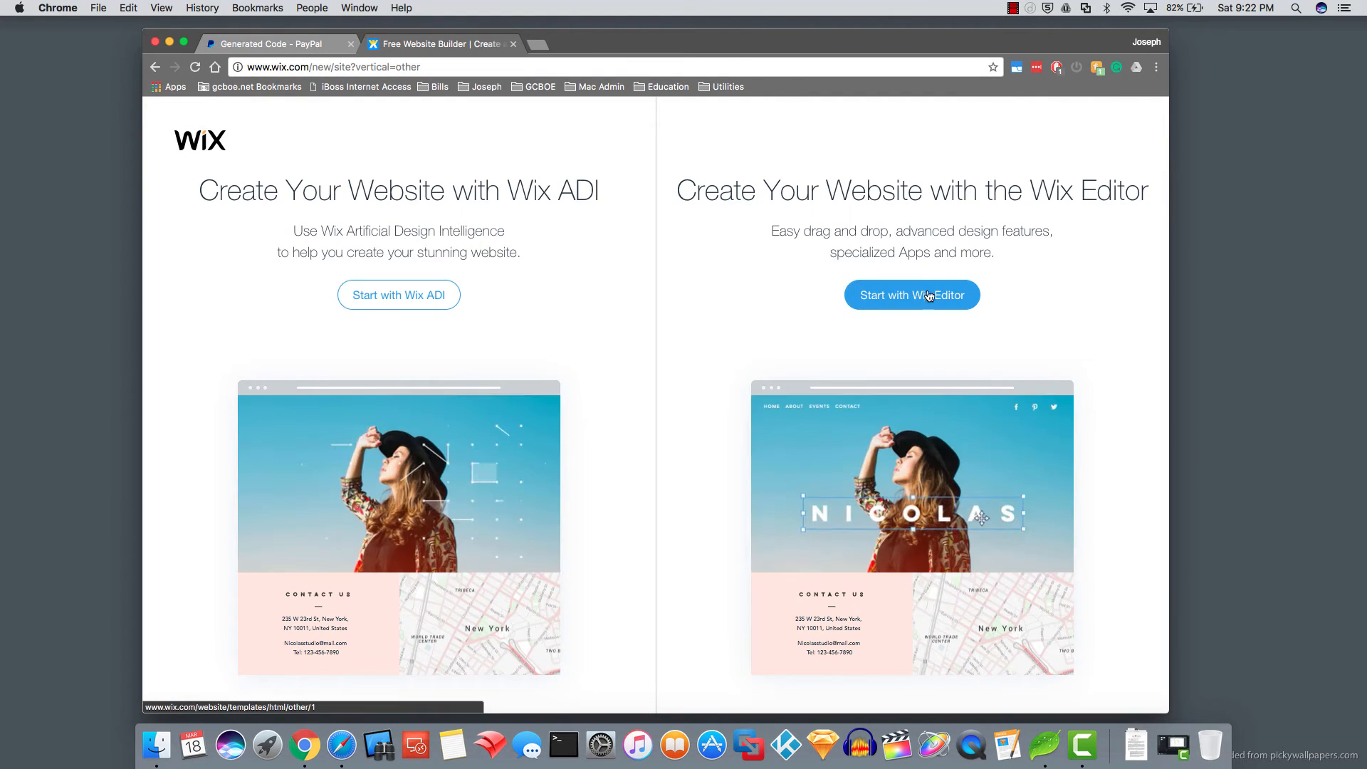
left_click(925, 297)
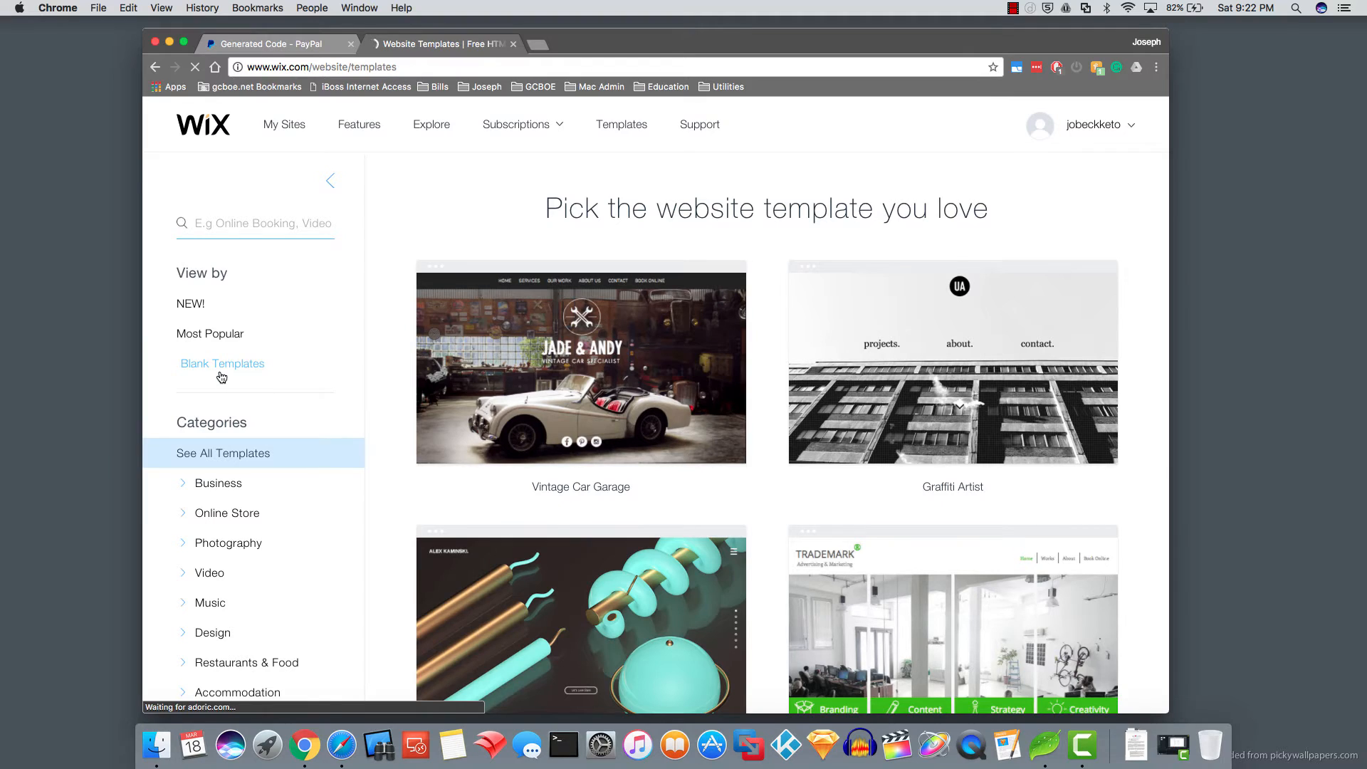
left_click(221, 364)
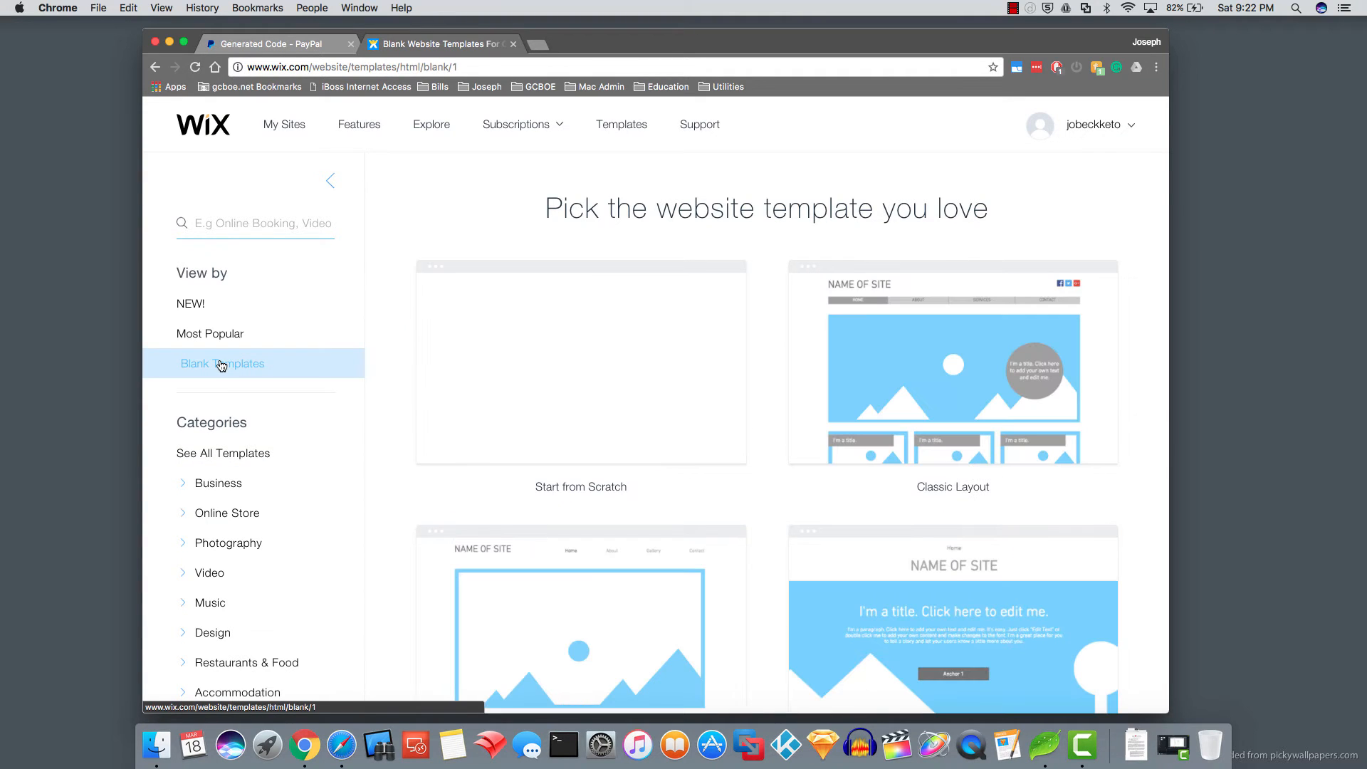
mouse_move(590, 354)
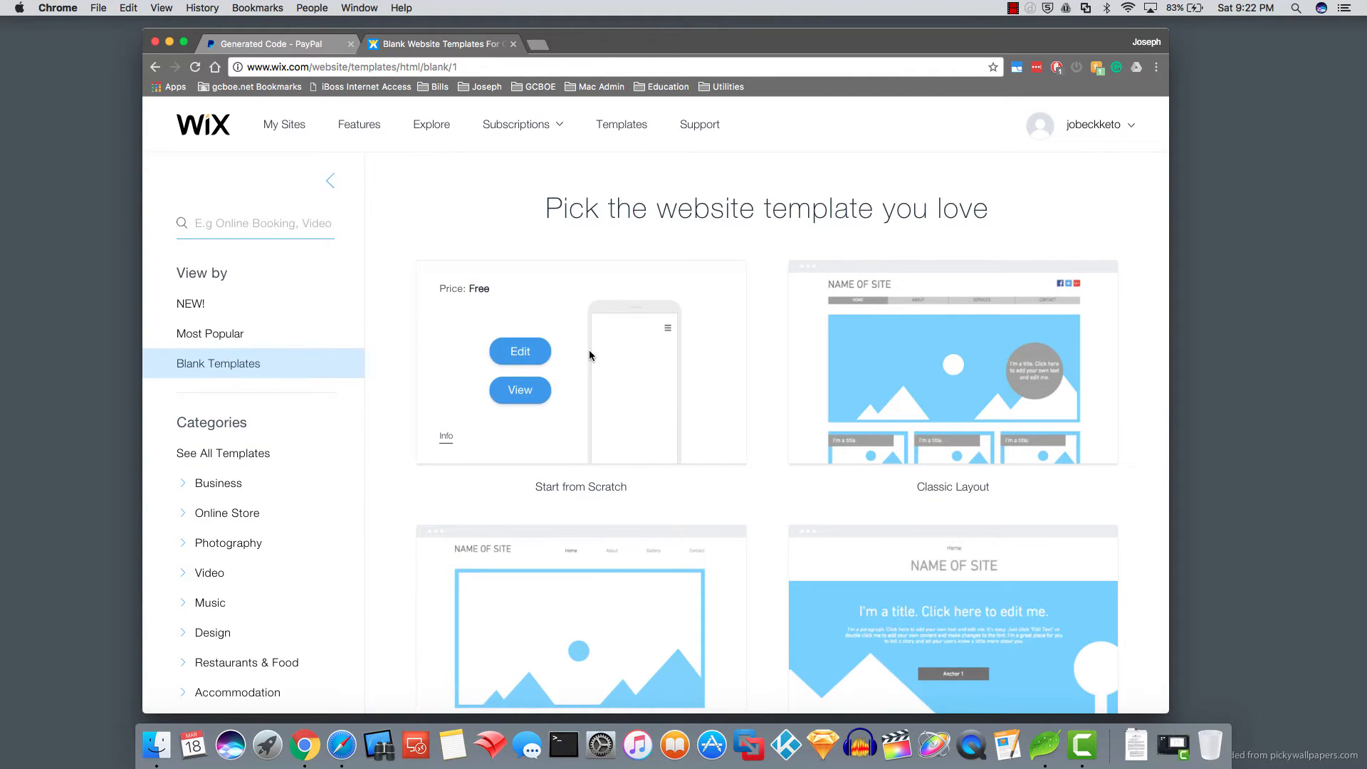
left_click(520, 351)
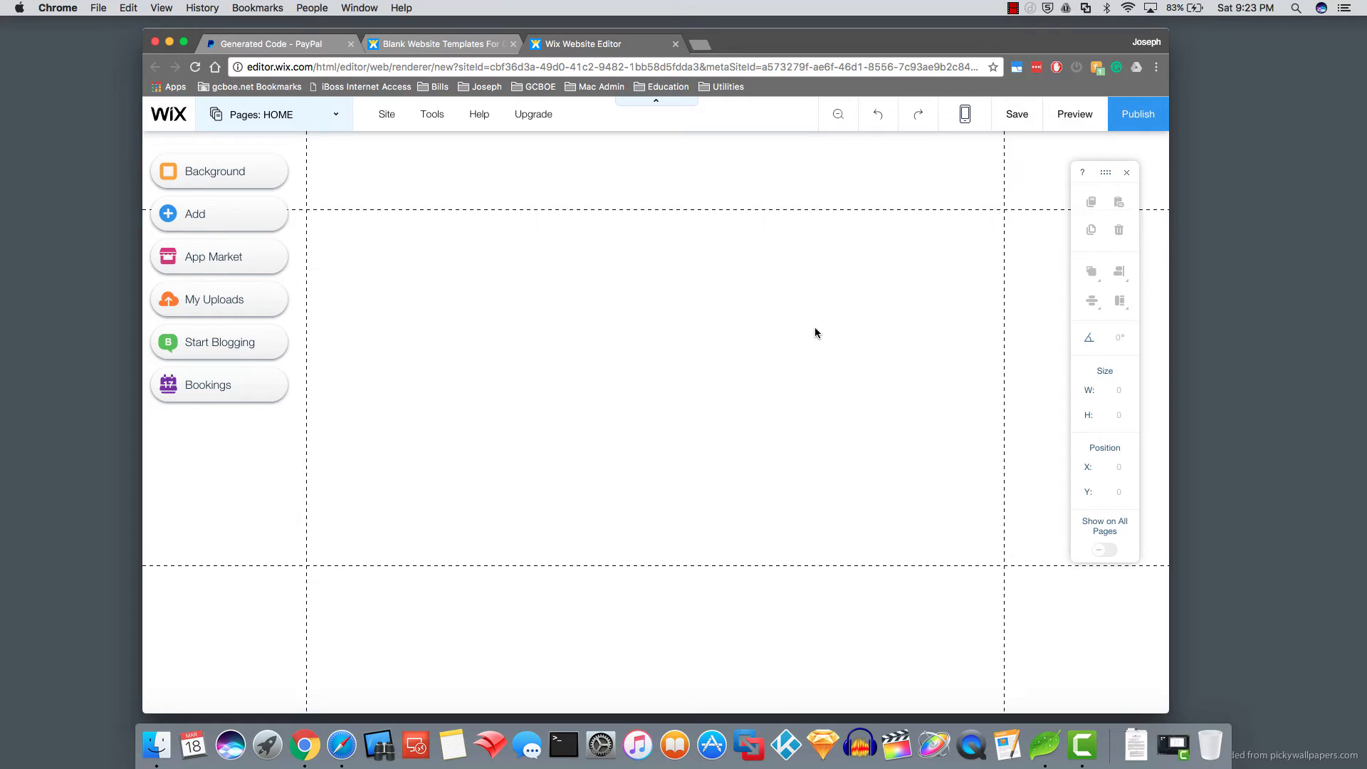
- Set the site background to a solid light blue #BEE5FB
left_click(194, 176)
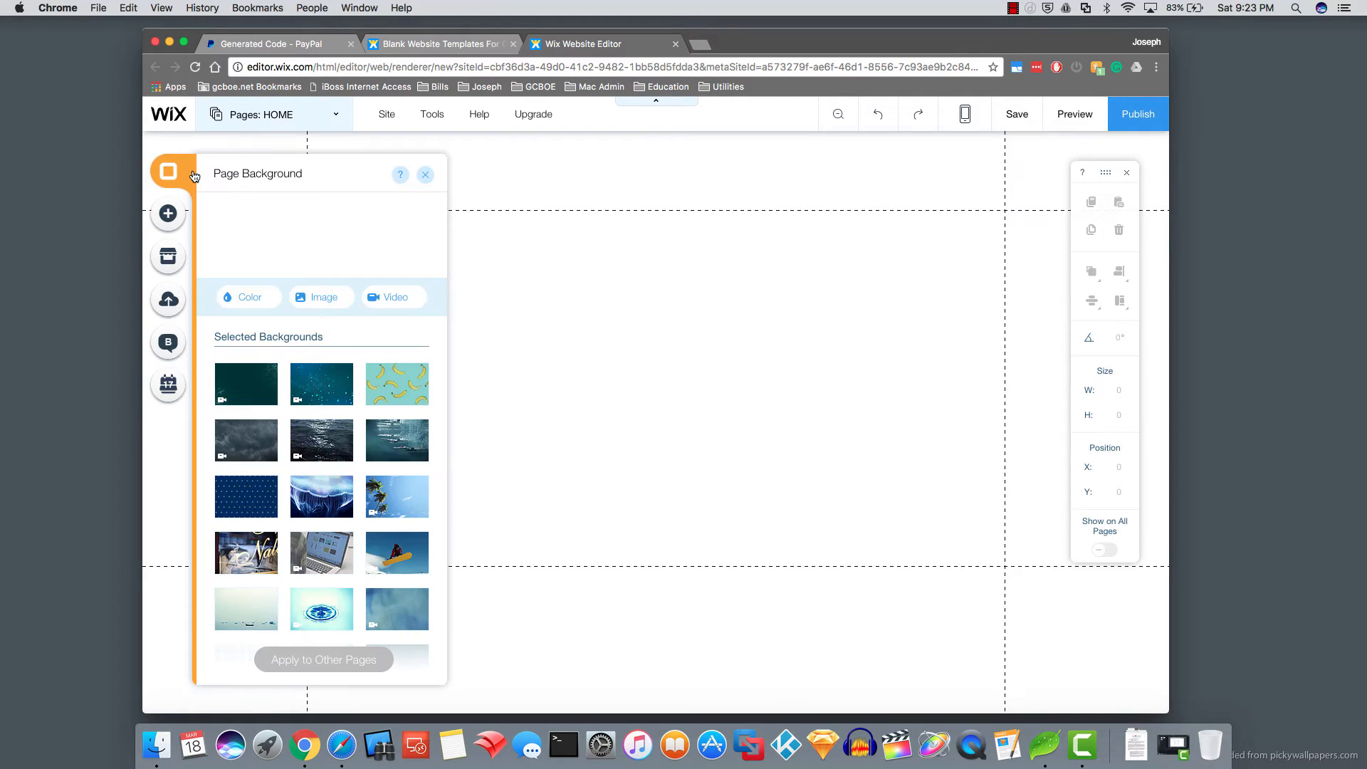
left_click(250, 295)
left_click(299, 395)
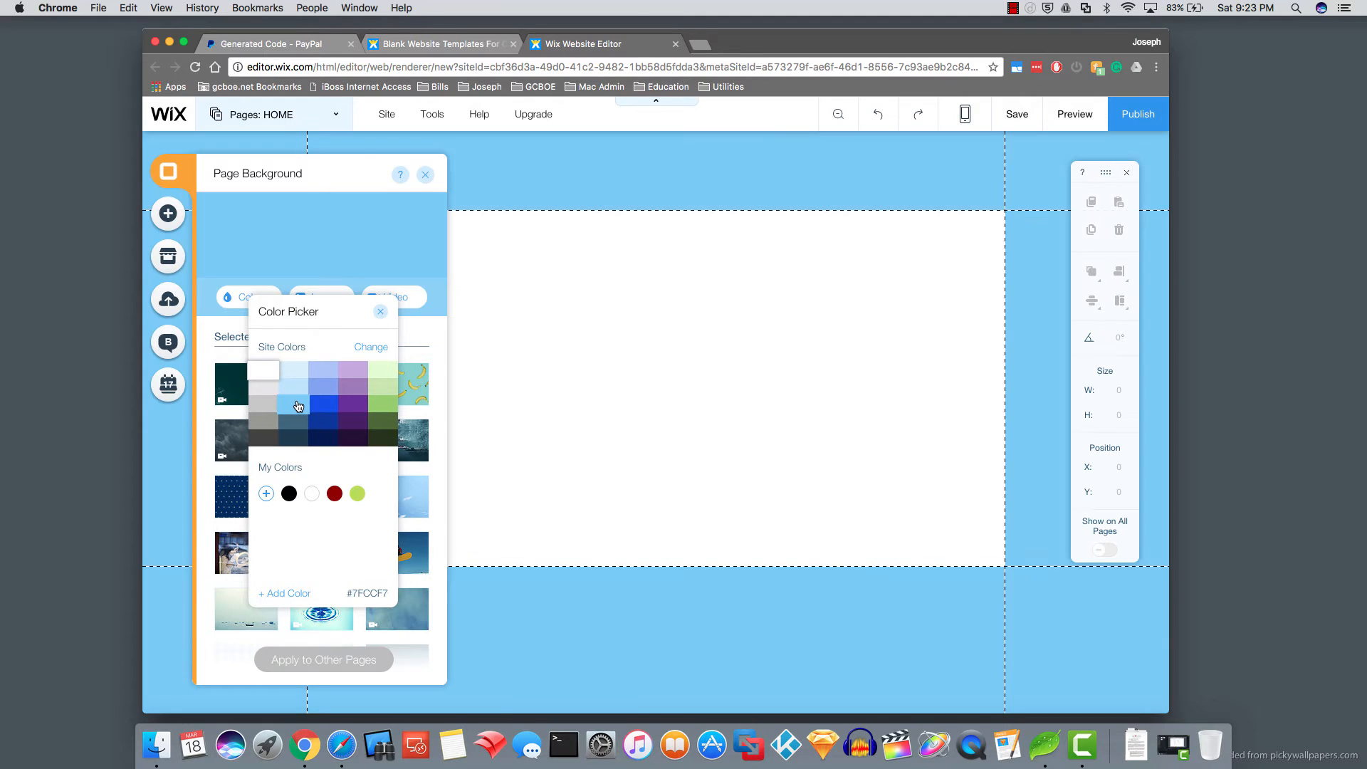
left_click(298, 392)
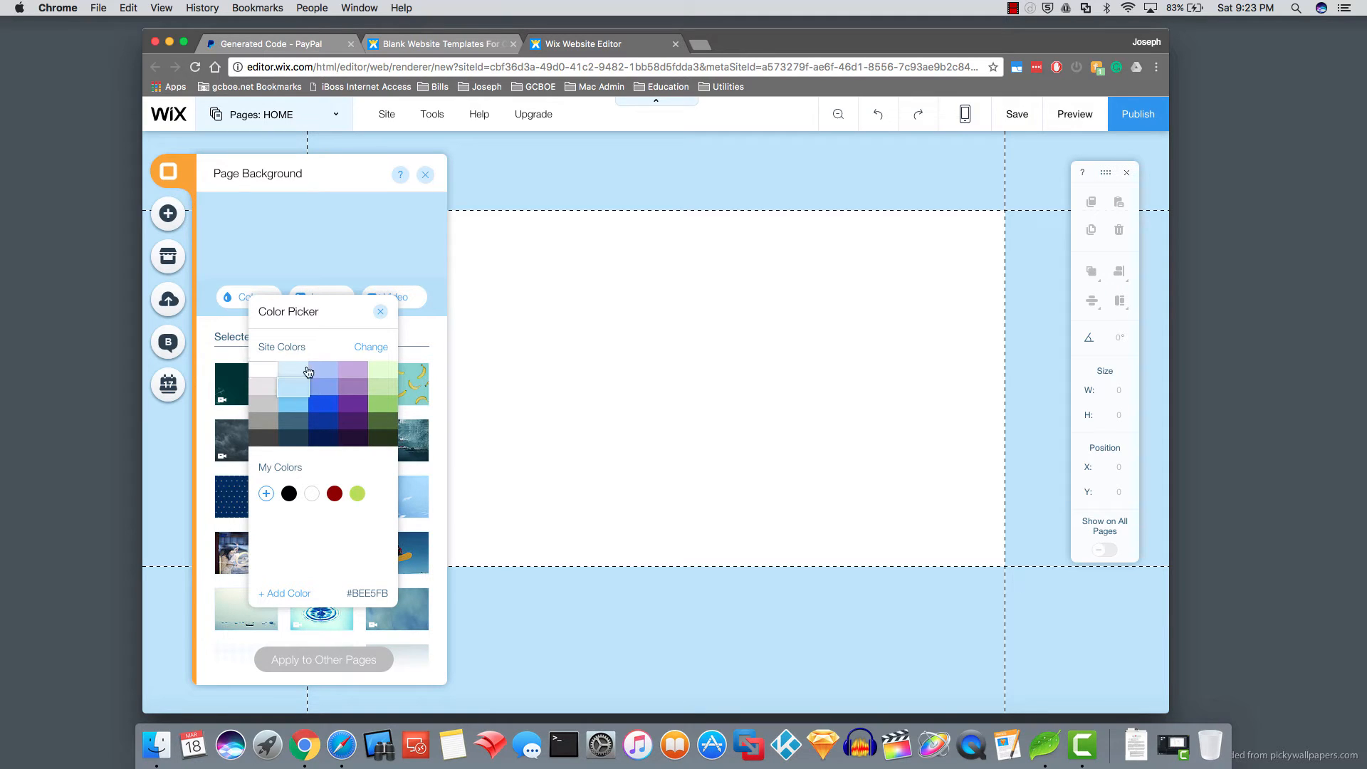
left_click(382, 314)
left_click(425, 174)
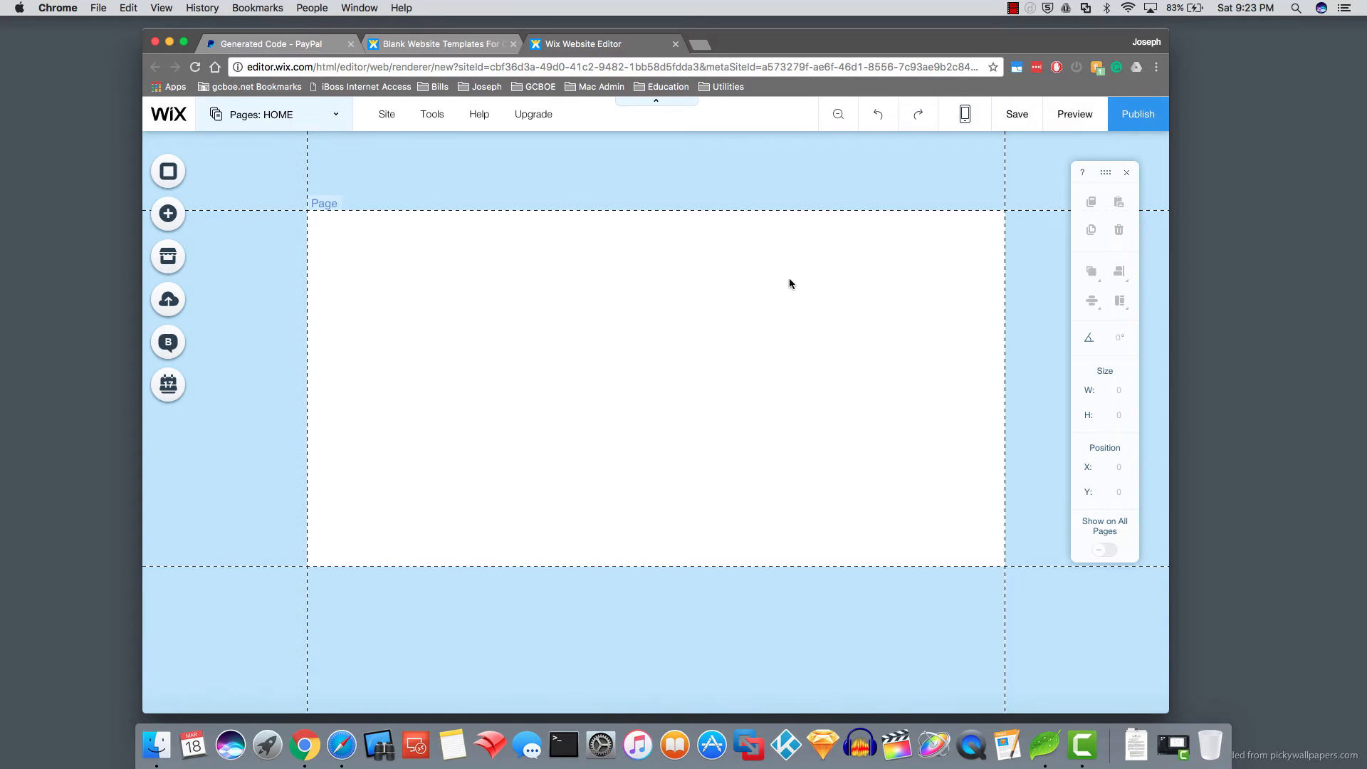
- Set the page design to No Color so the blue background shows through
left_click(728, 318)
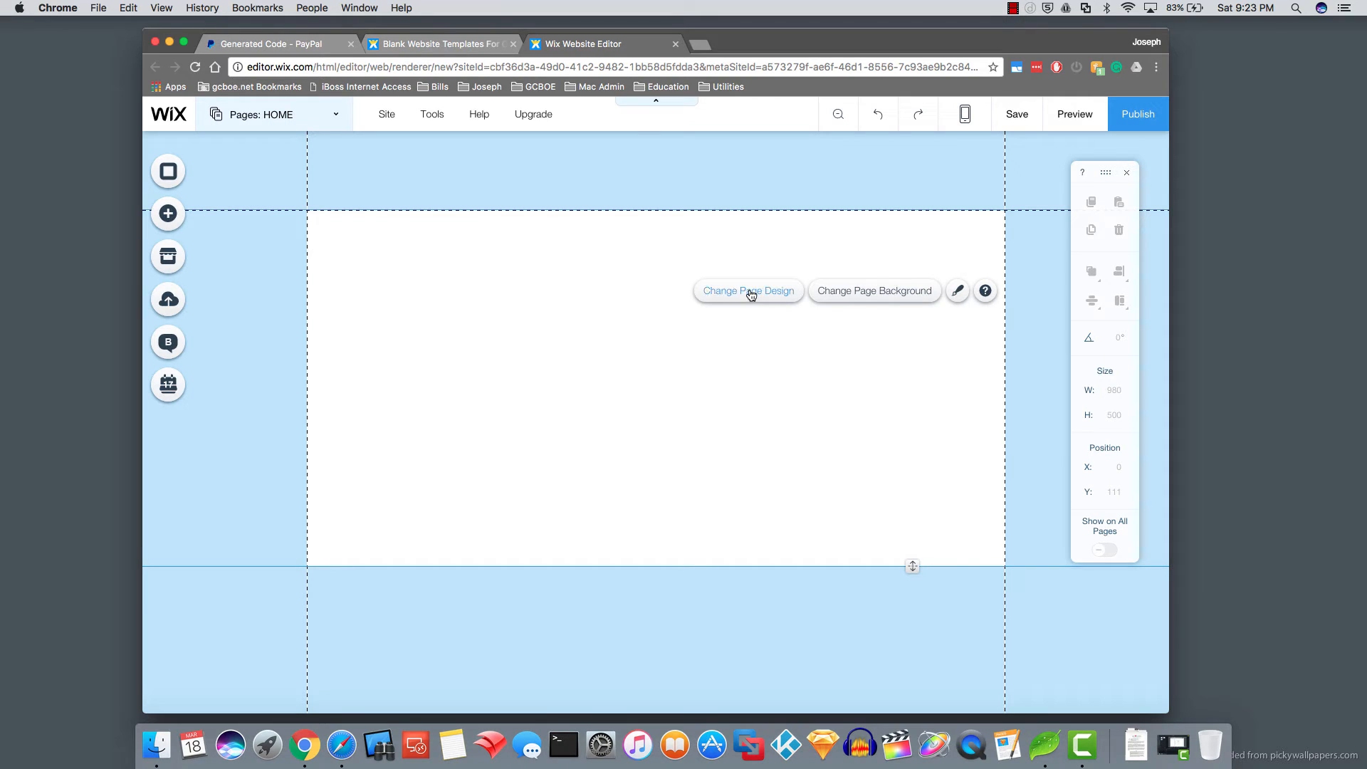
left_click(751, 294)
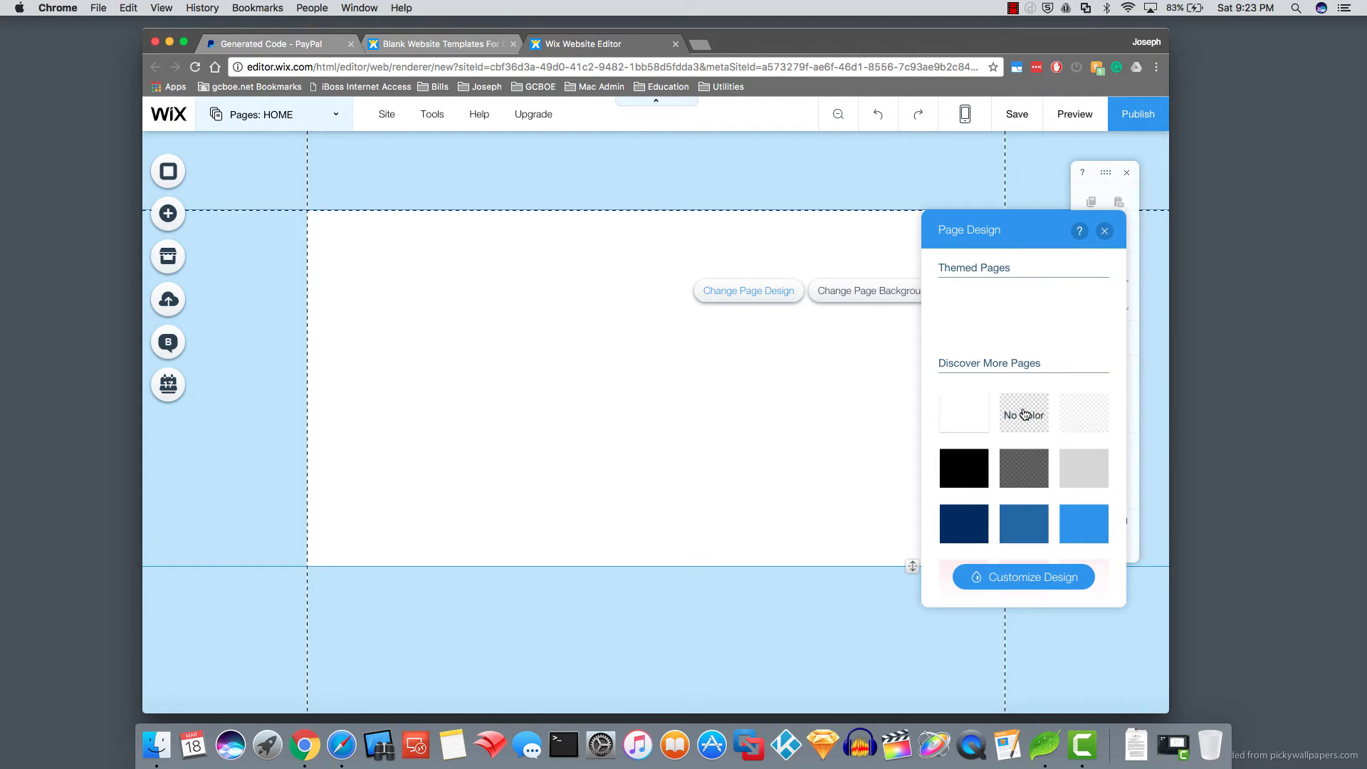
left_click(963, 324)
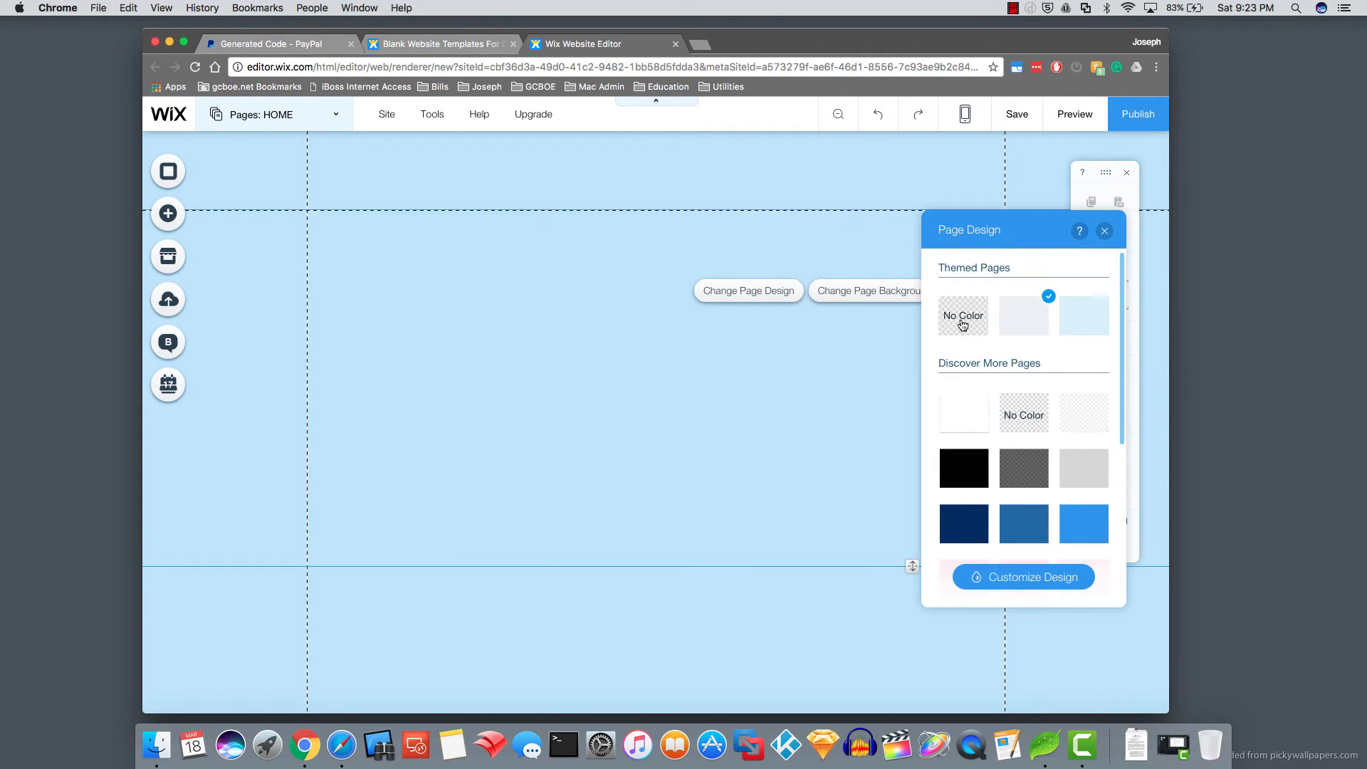
left_click(1105, 232)
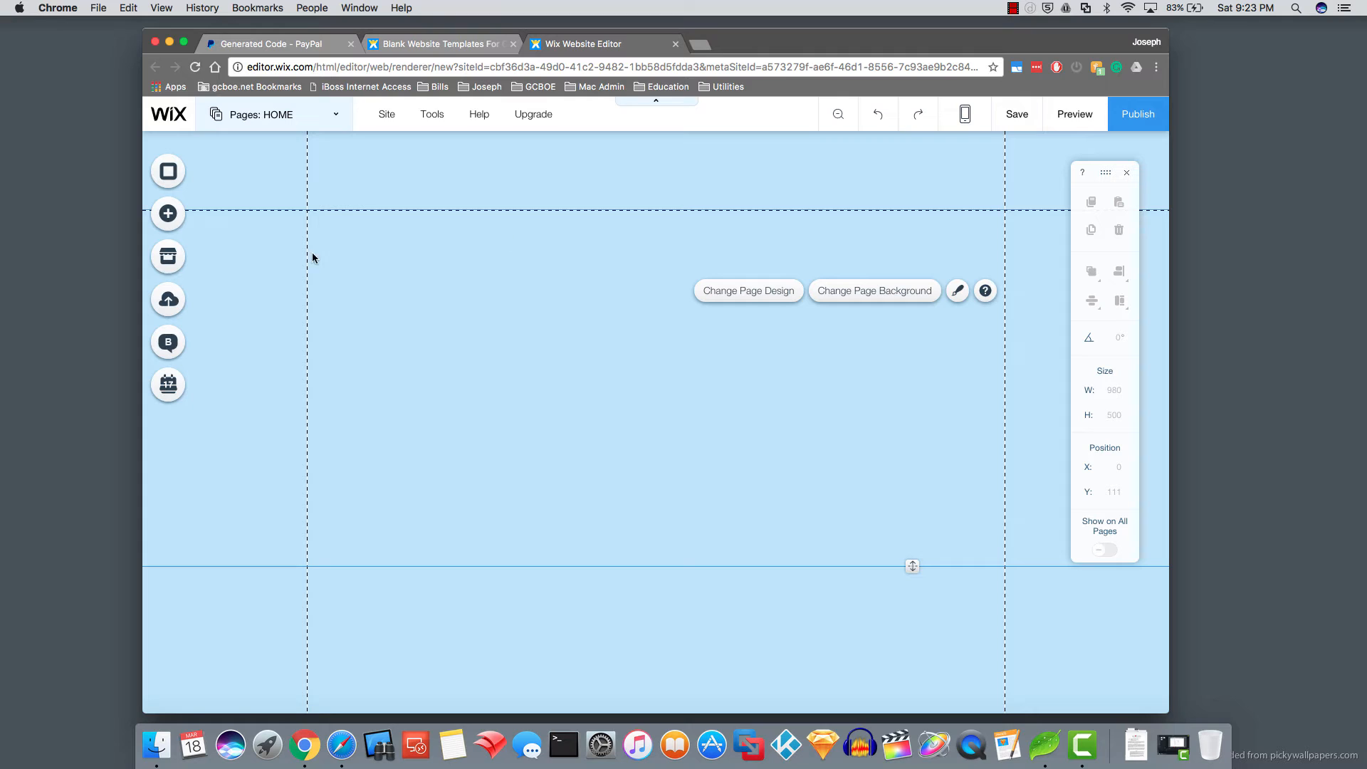
left_click(273, 191)
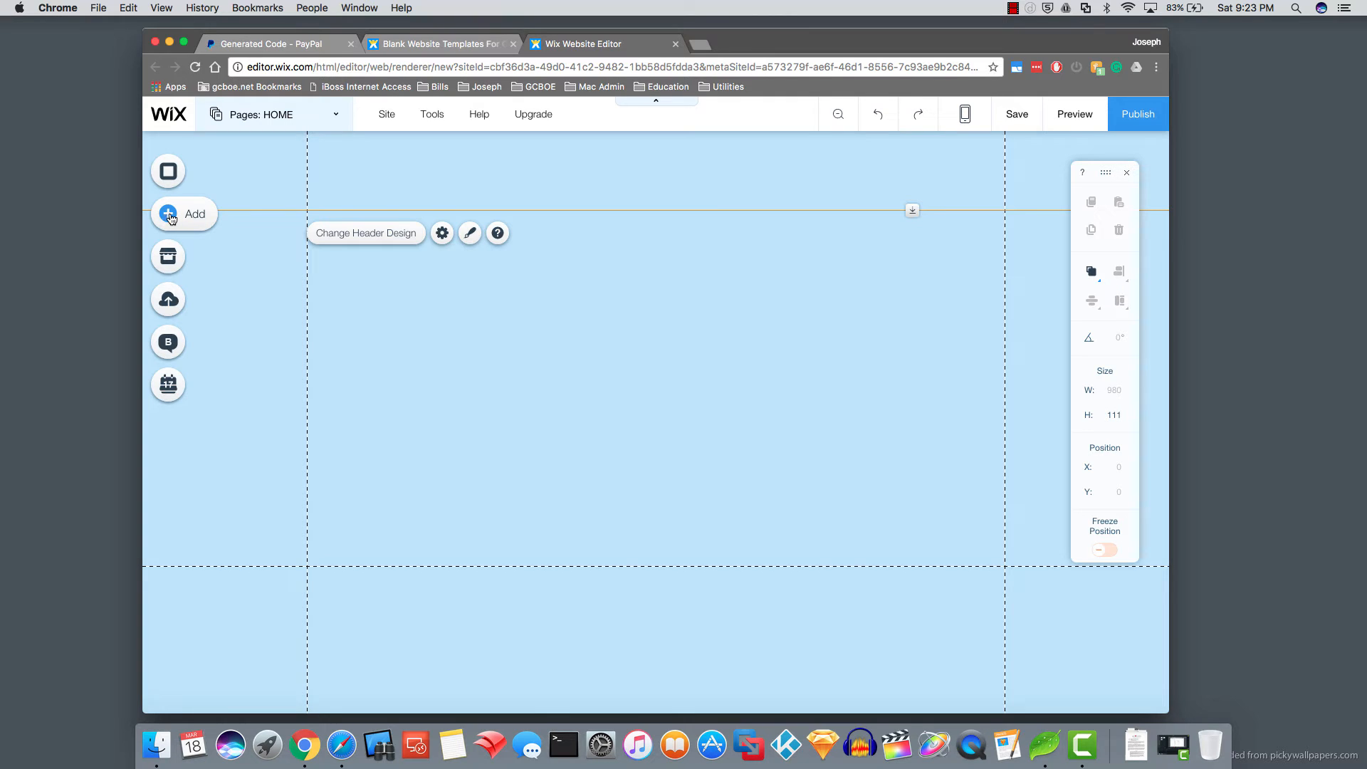
- Add an HTML code element to the home page
left_click(169, 215)
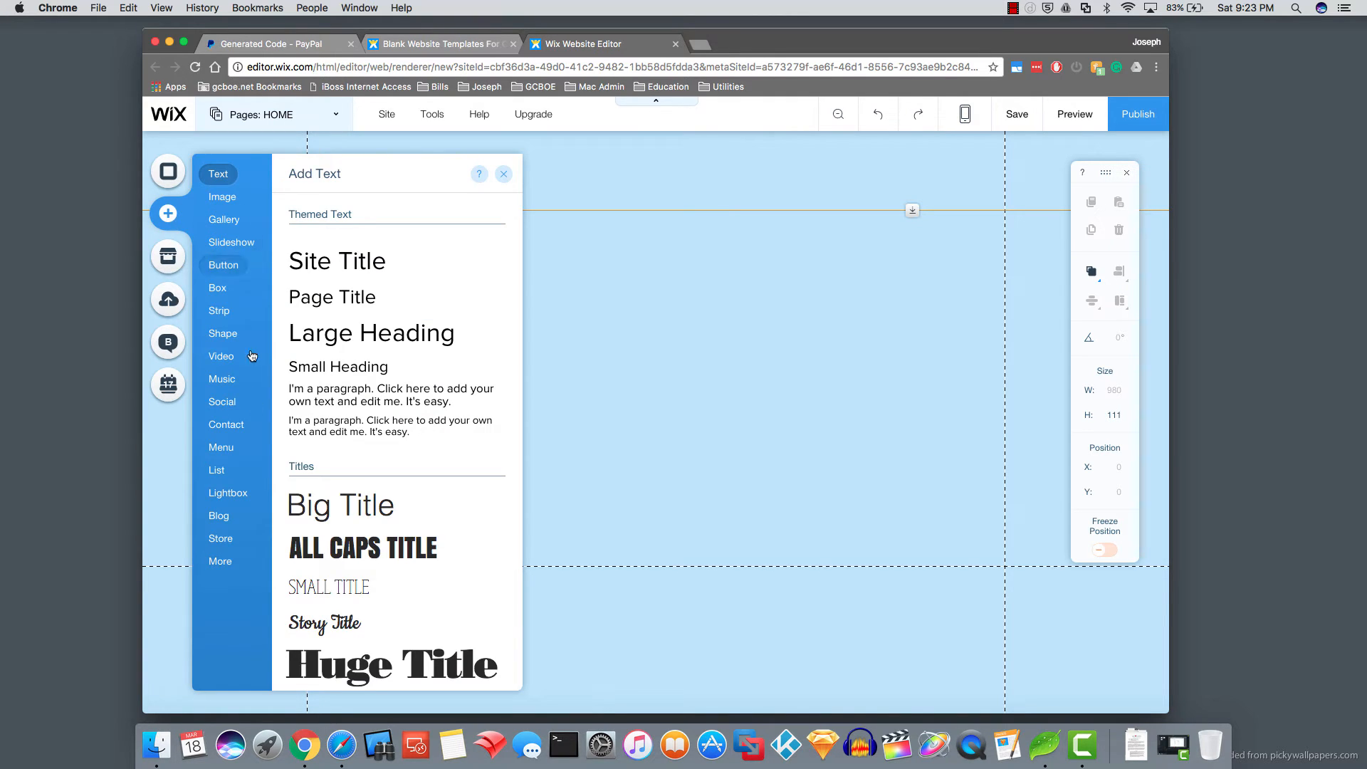
left_click(220, 561)
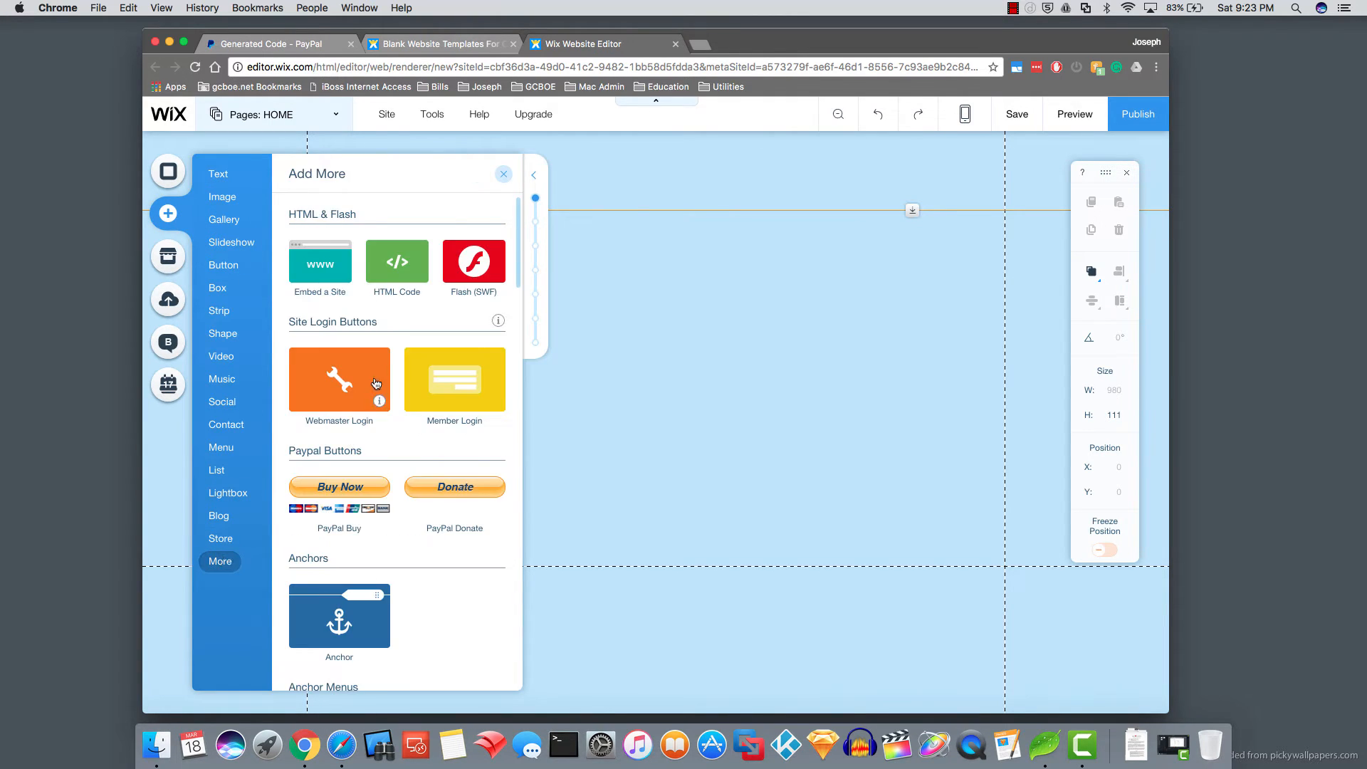
left_click(394, 268)
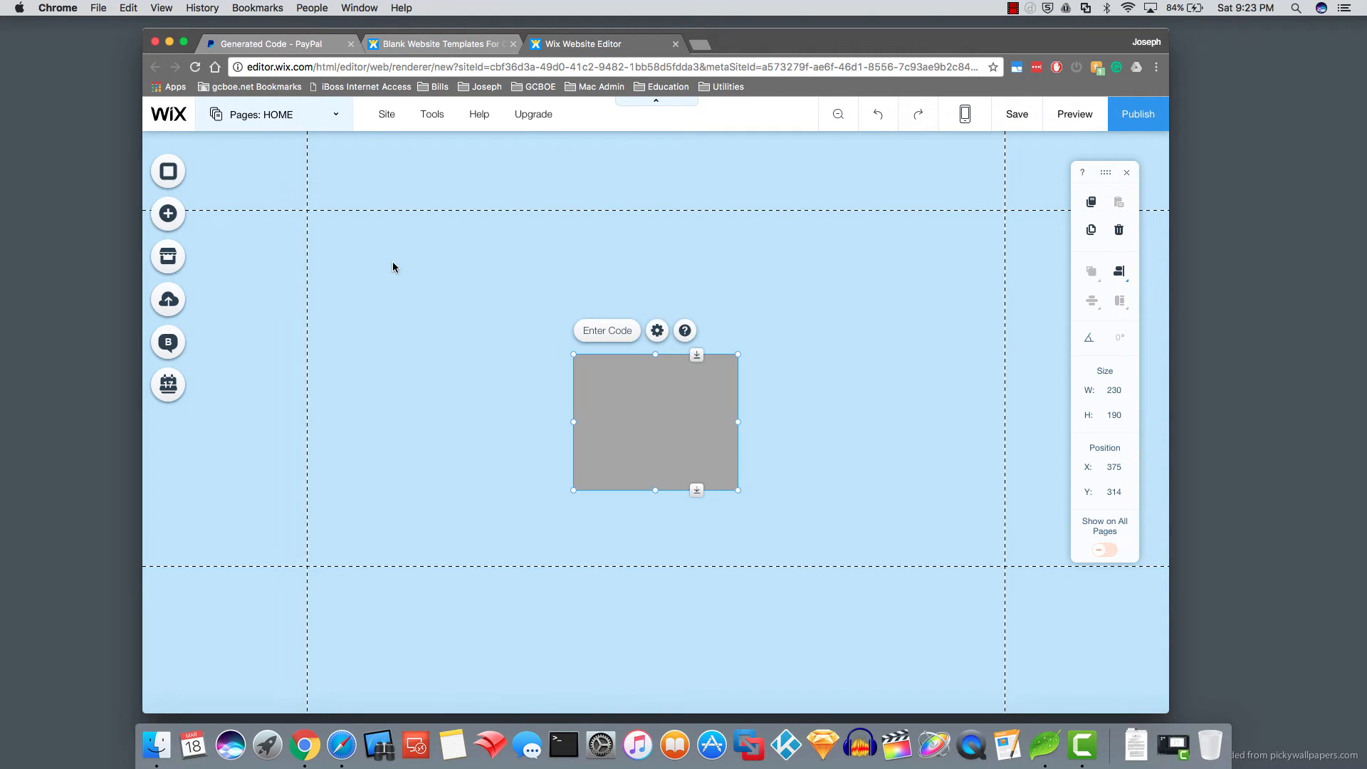
- Copy PayPal's generated button code into the HTML element and update it
left_click(314, 47)
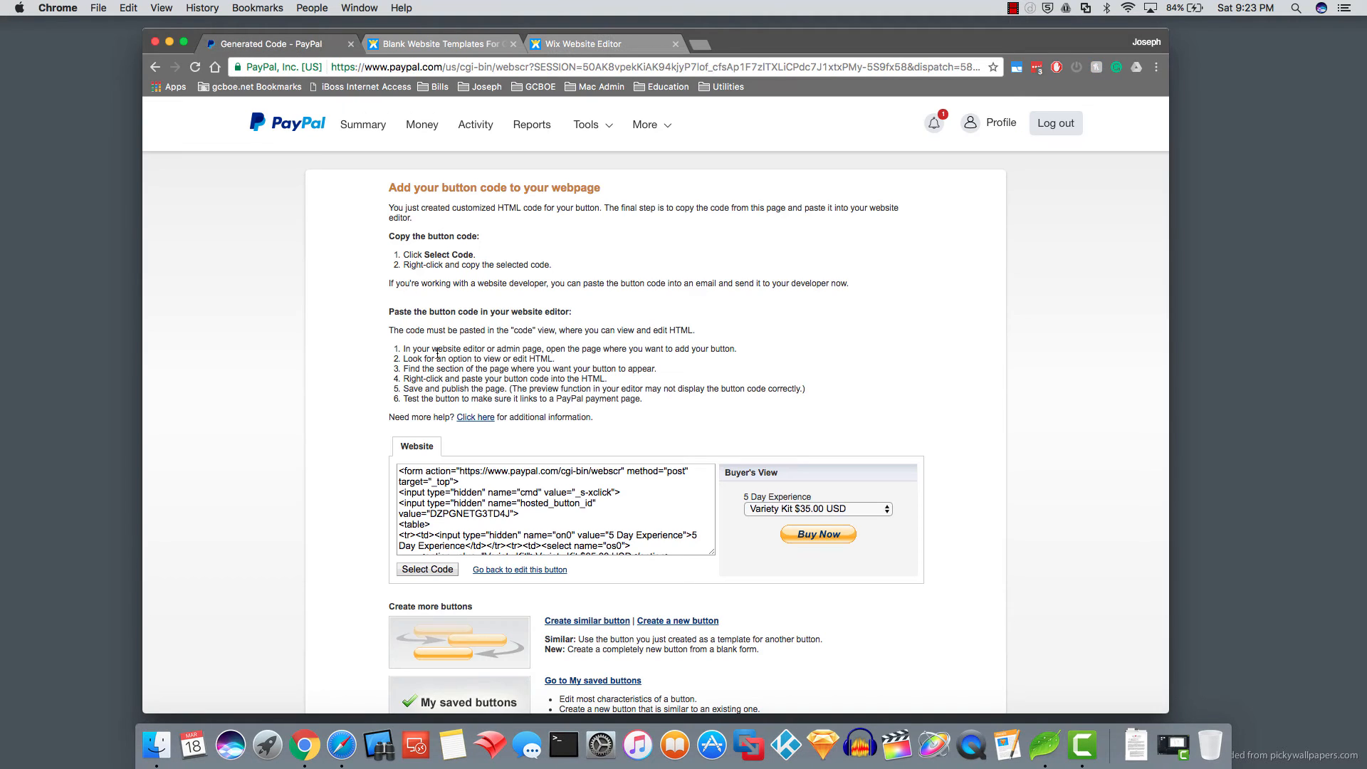
left_click(422, 570)
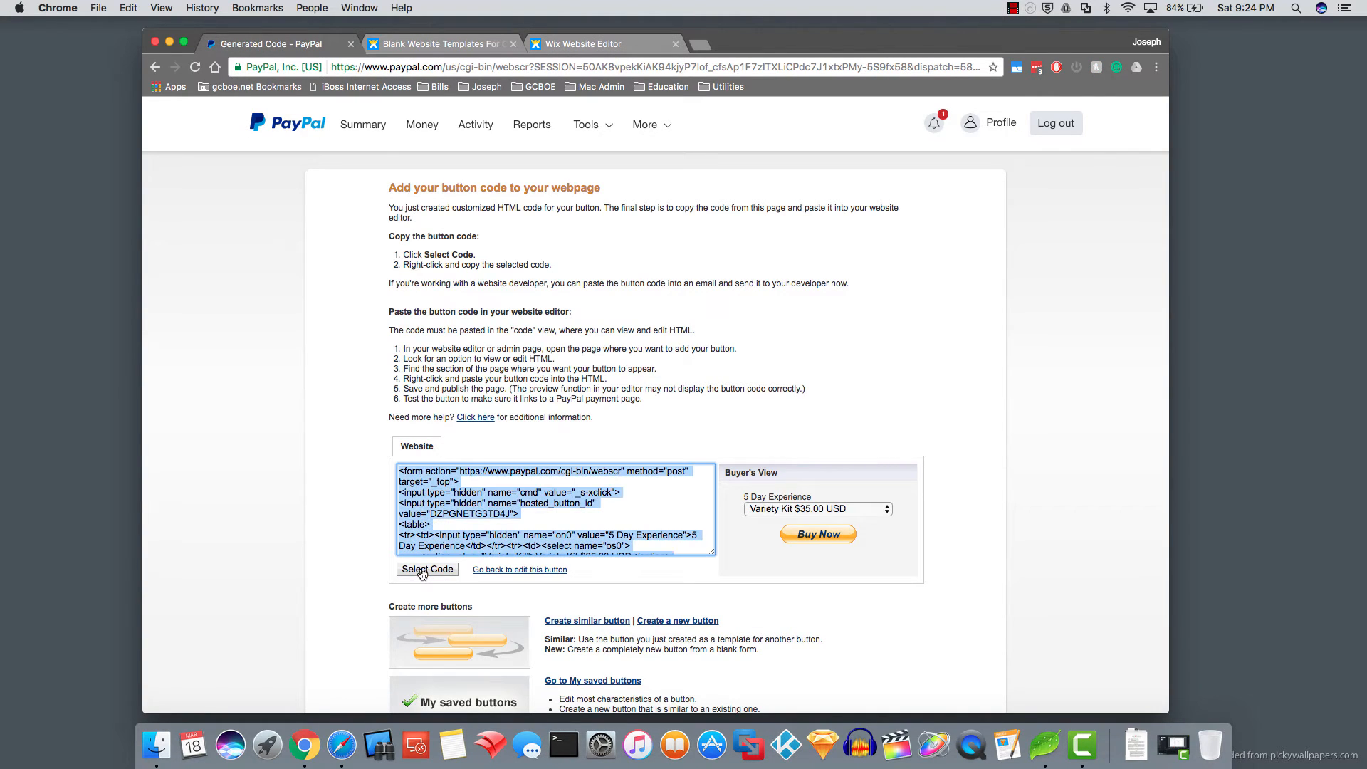
right_click(419, 514)
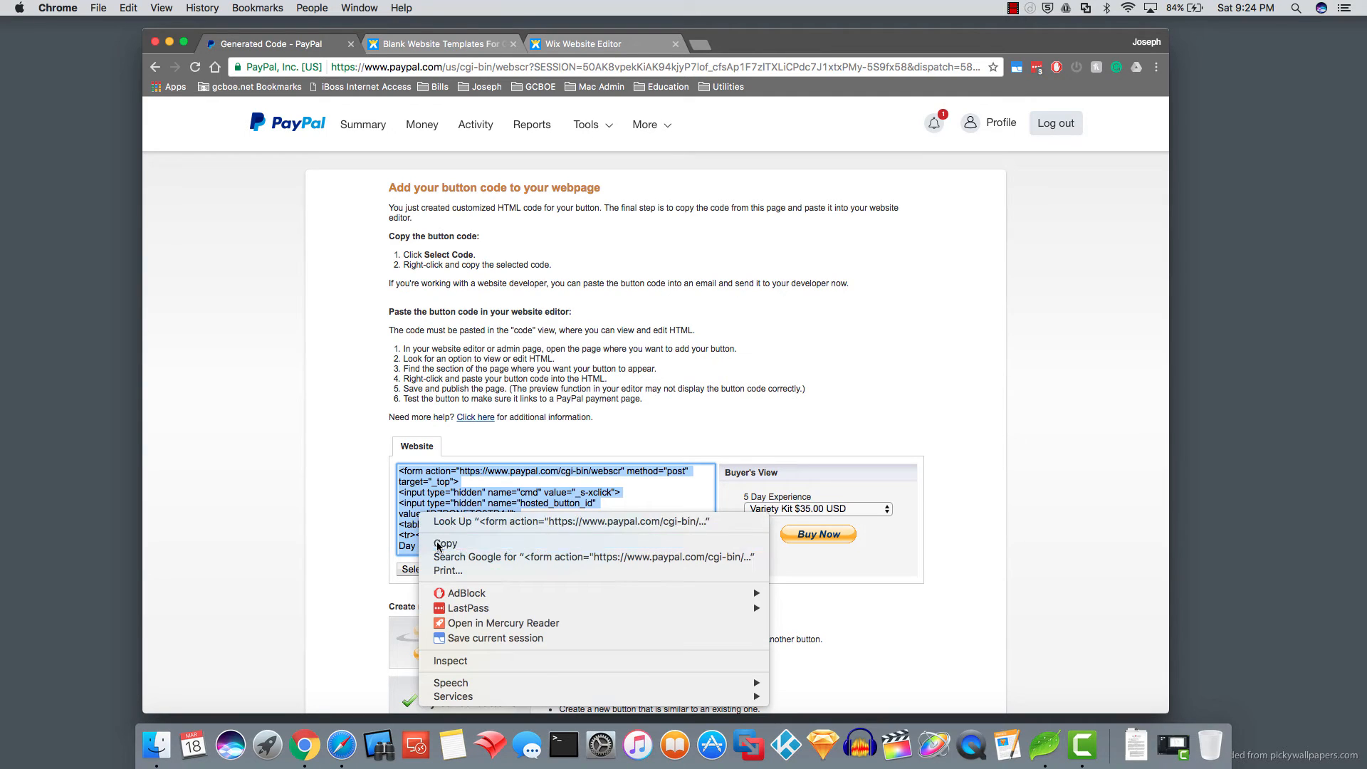
left_click(431, 544)
left_click(577, 45)
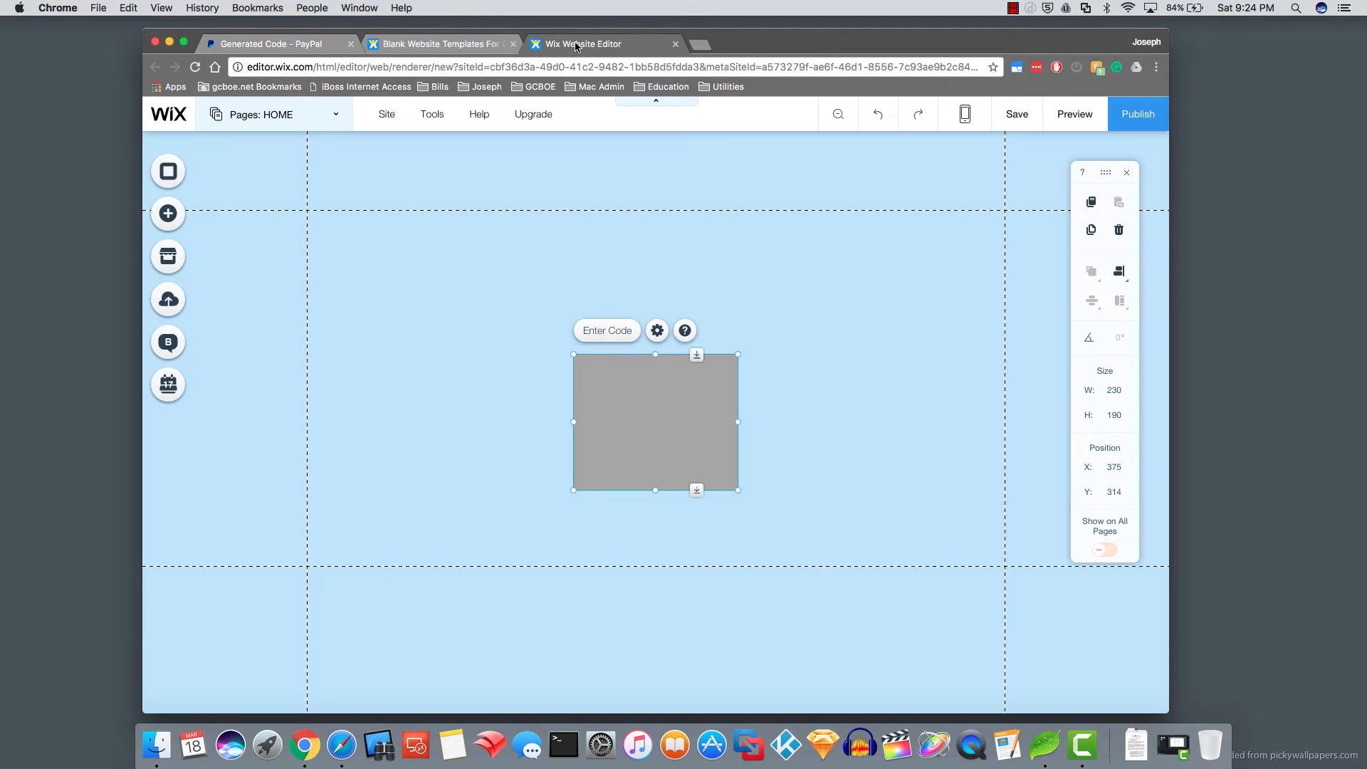
left_click(657, 330)
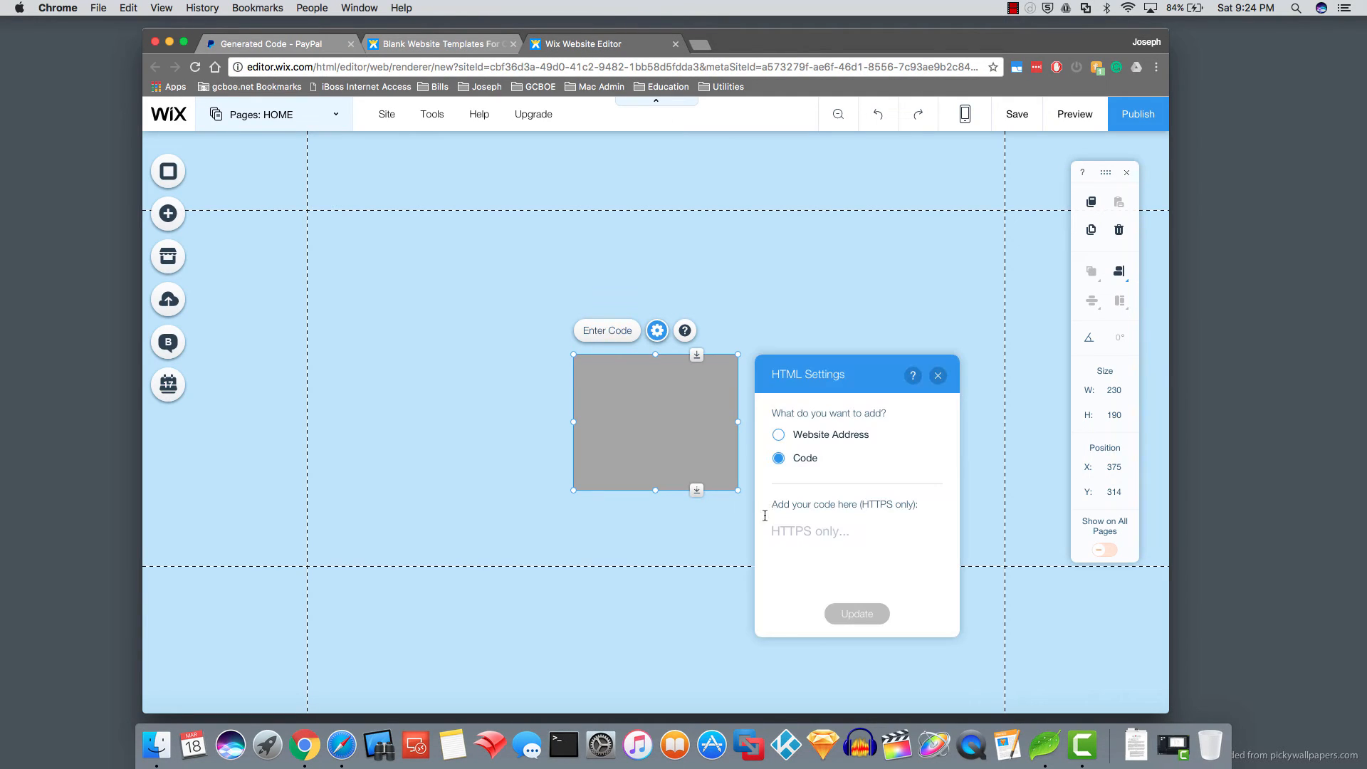
right_click(780, 492)
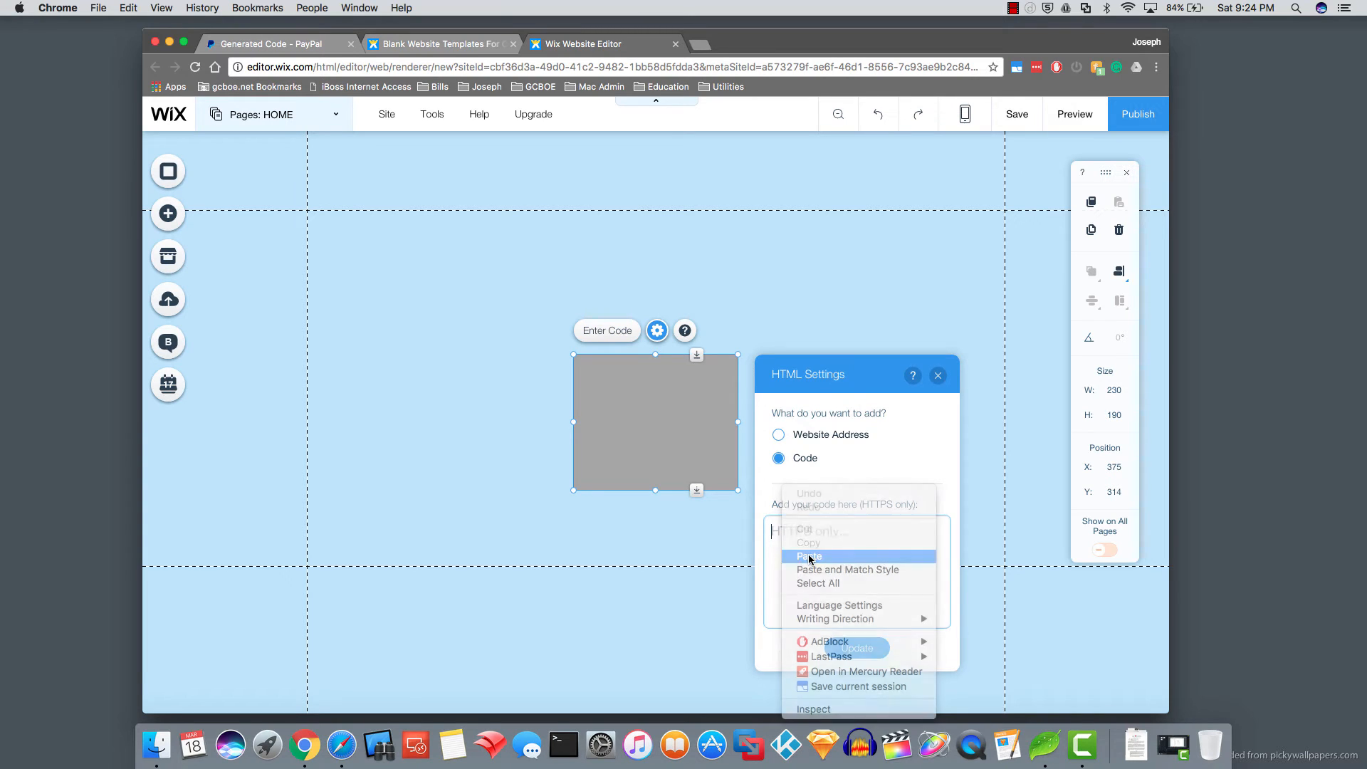
left_click(801, 558)
left_click(856, 644)
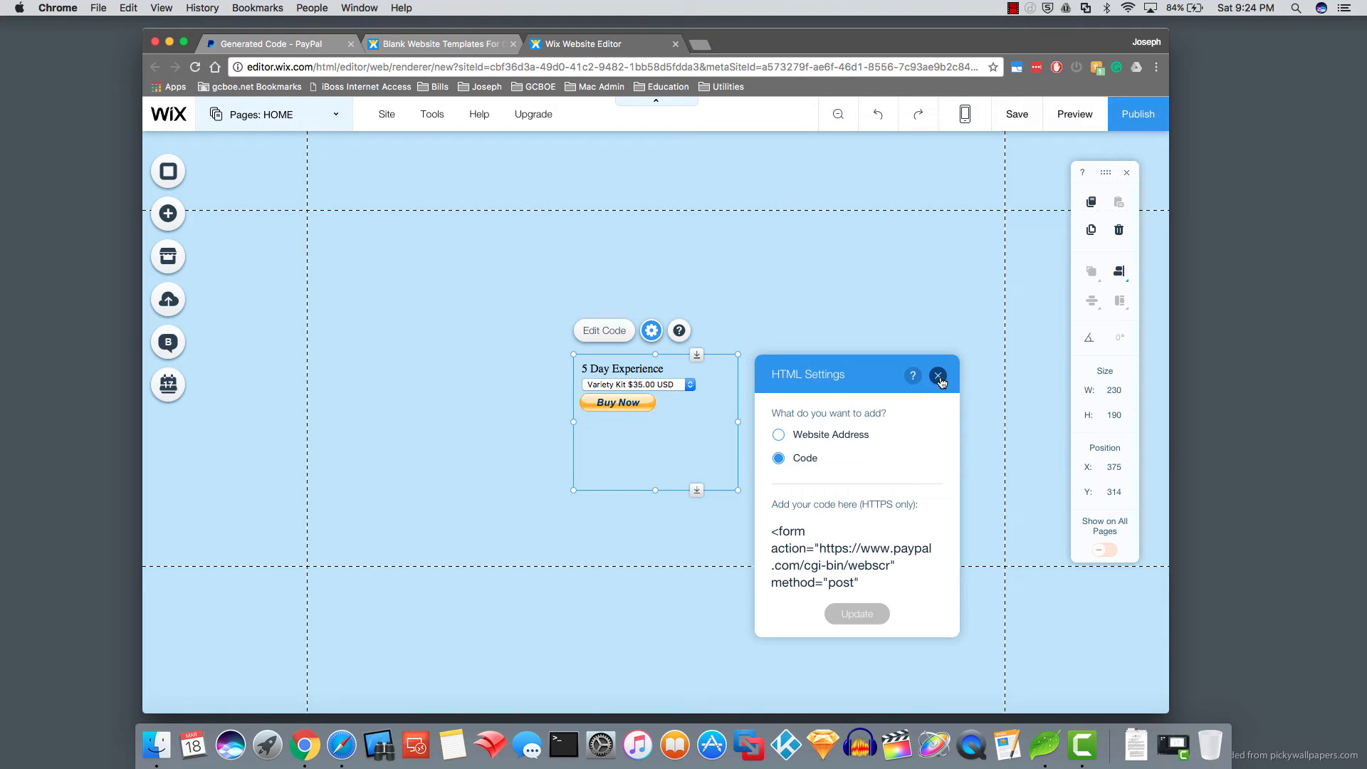
left_click(938, 377)
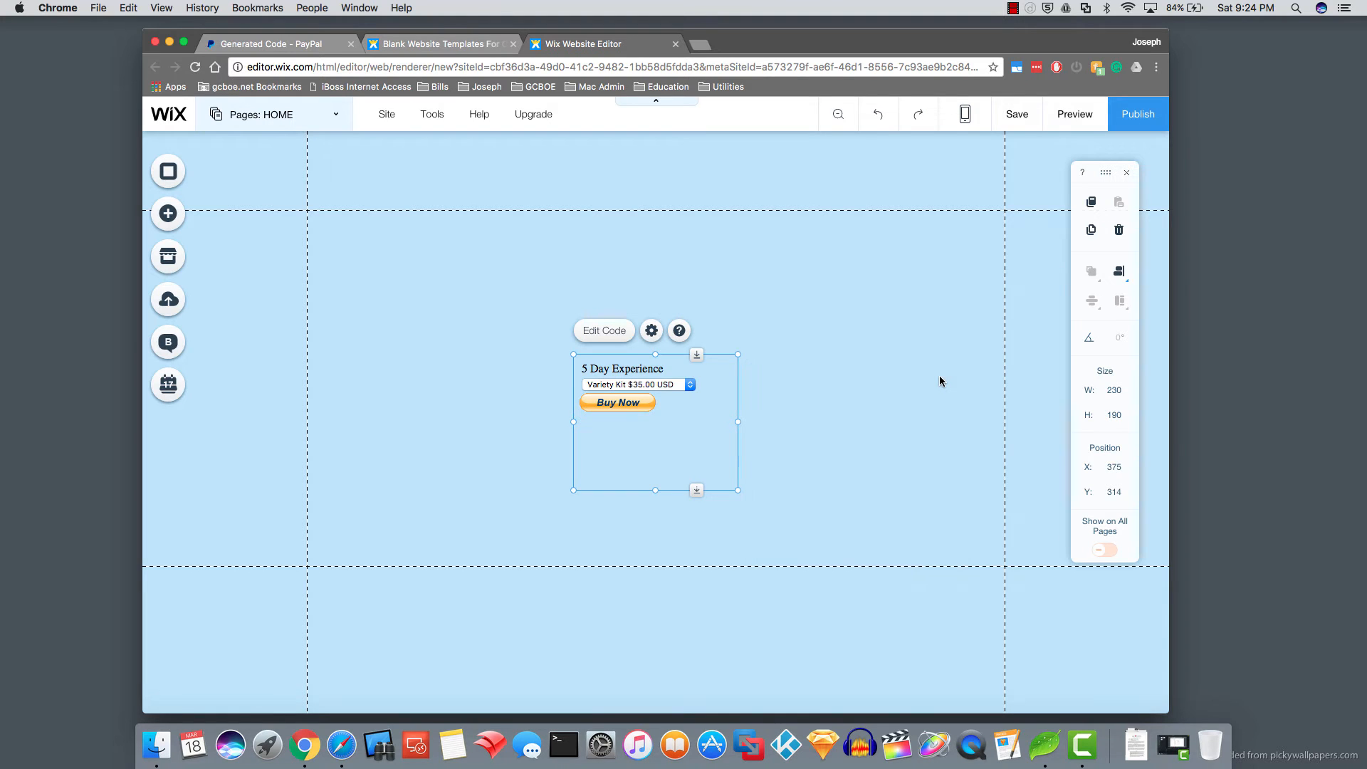
- Move the PayPal form further down the page
left_click(539, 334)
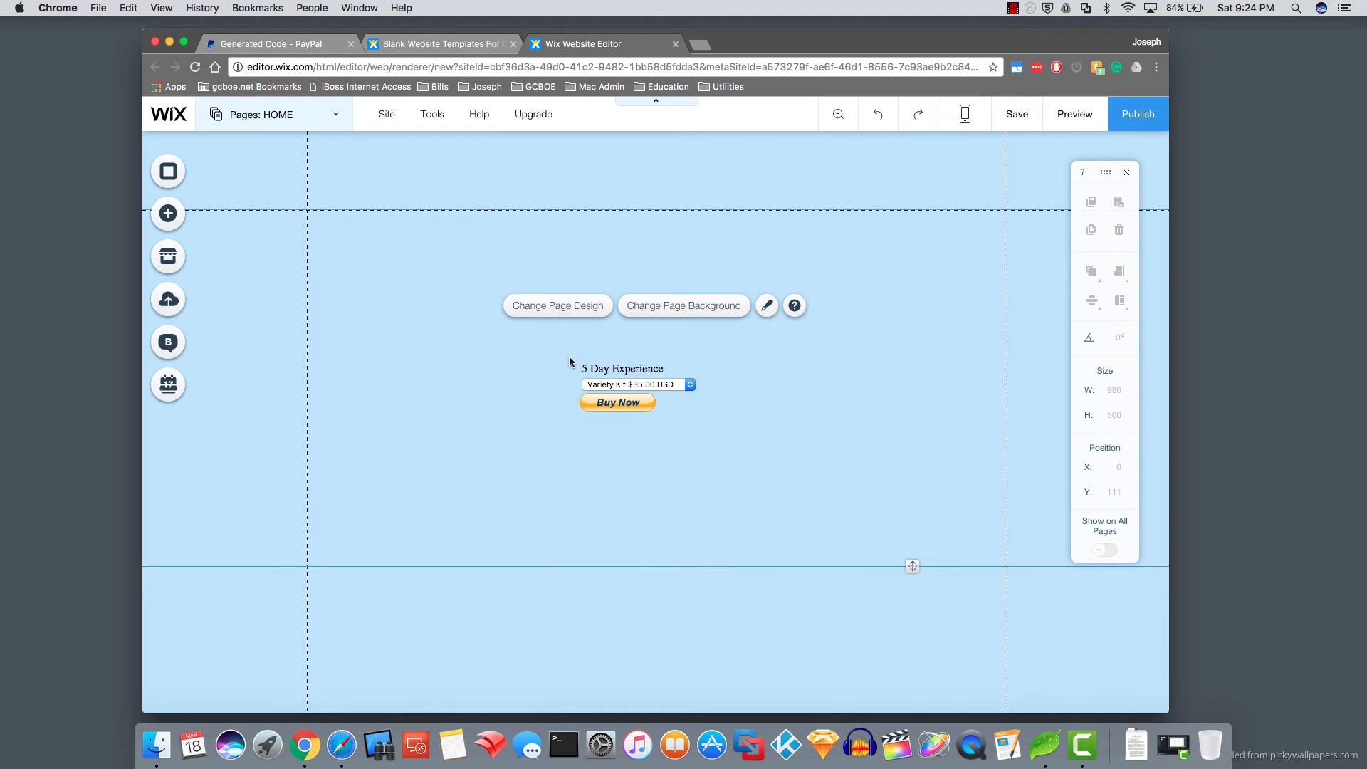
left_click(599, 385)
left_click_drag(599, 385, 604, 432)
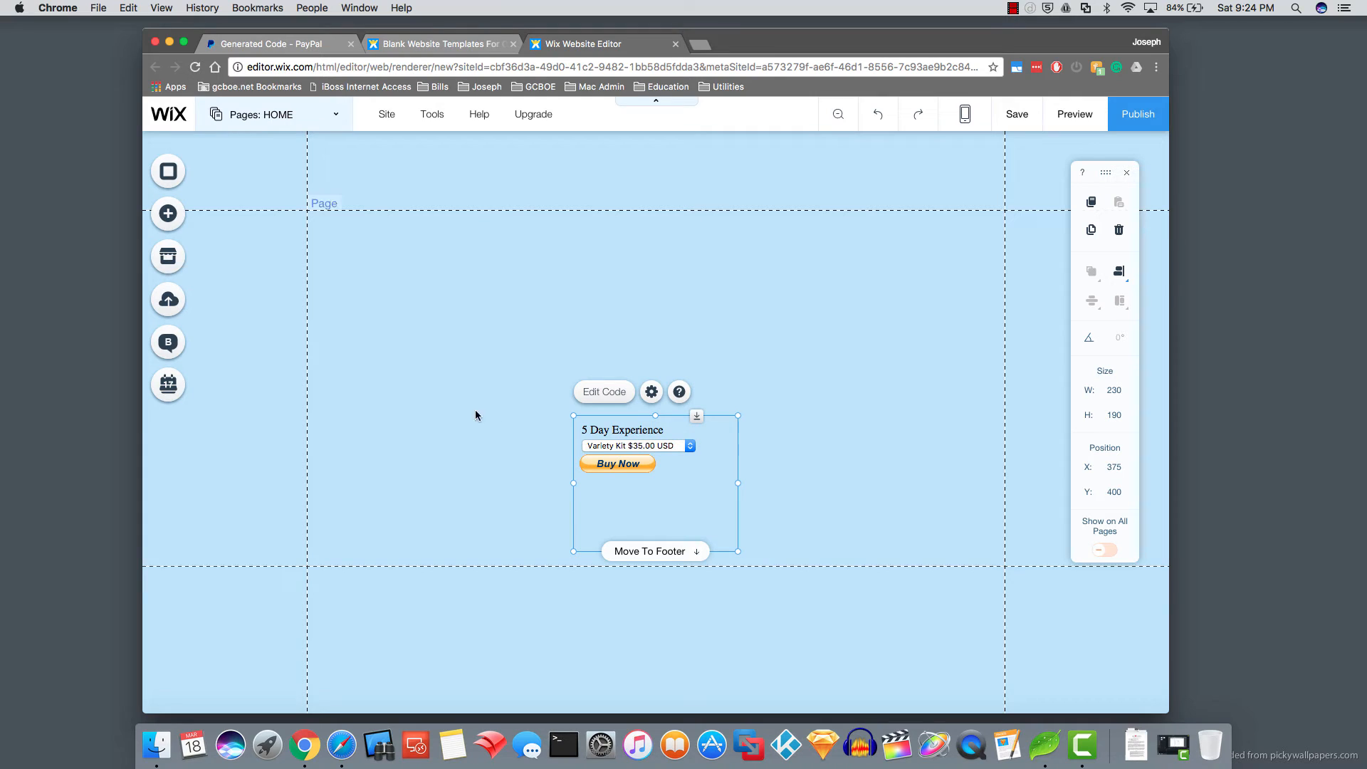
- Add a paragraph above the form reading 'Variety Kit contains 2 Chocolate 2 Orange and 1 Max'
left_click(168, 214)
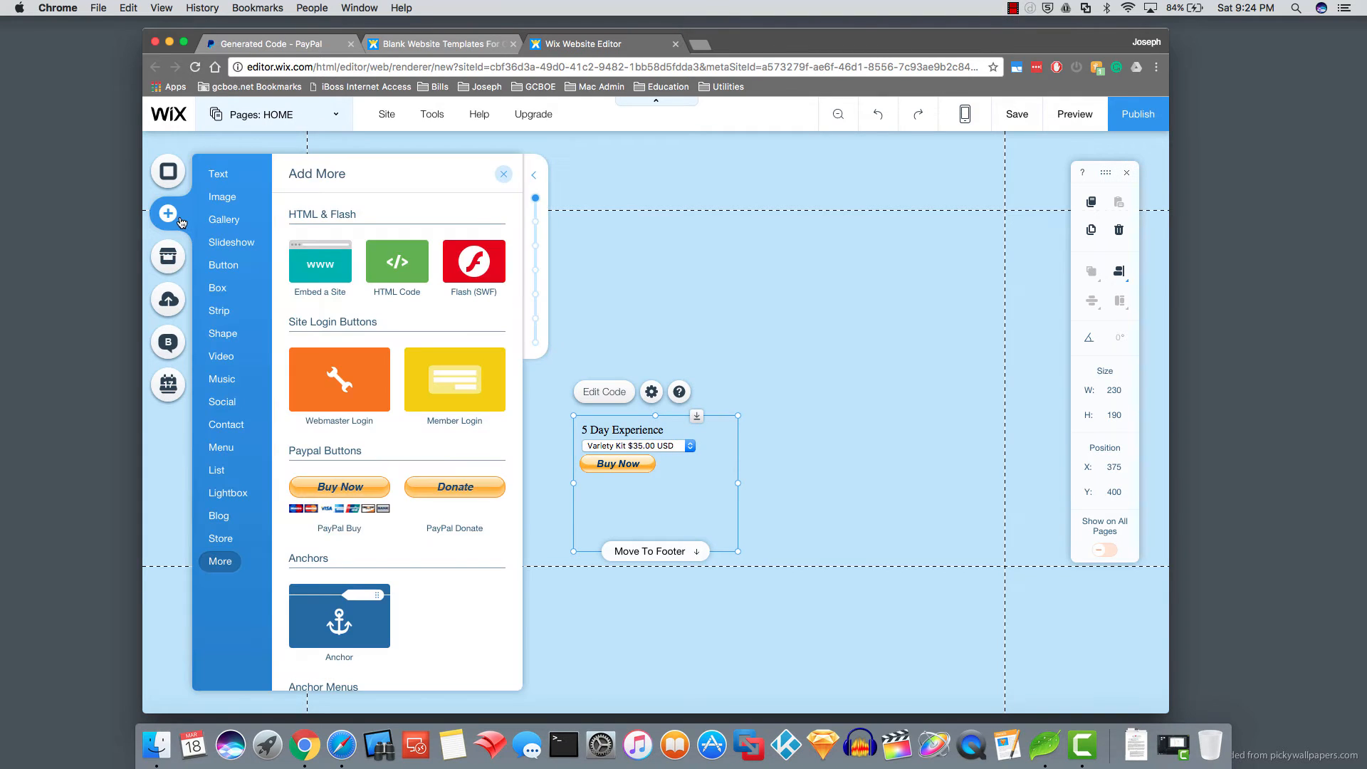
left_click(223, 177)
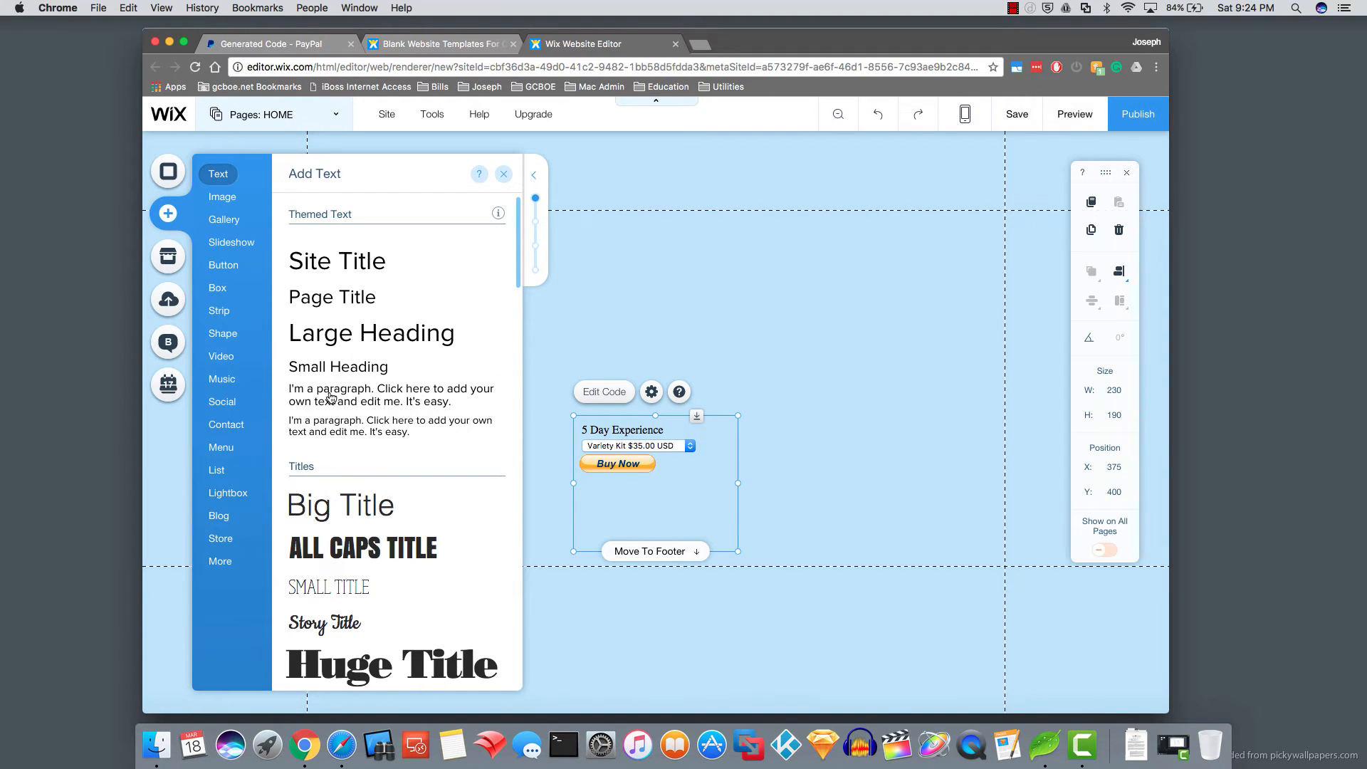
left_click(331, 398)
left_click_drag(551, 419, 551, 324)
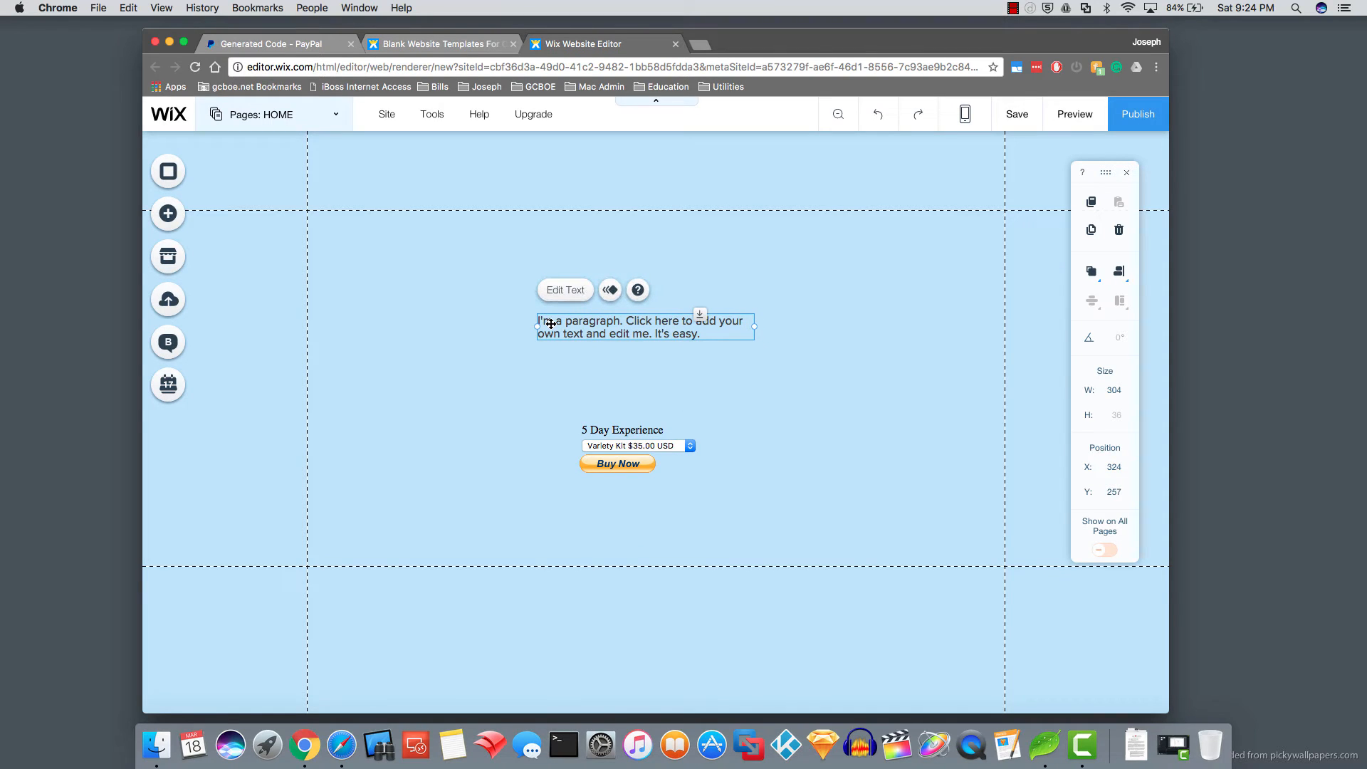
double_click(703, 326)
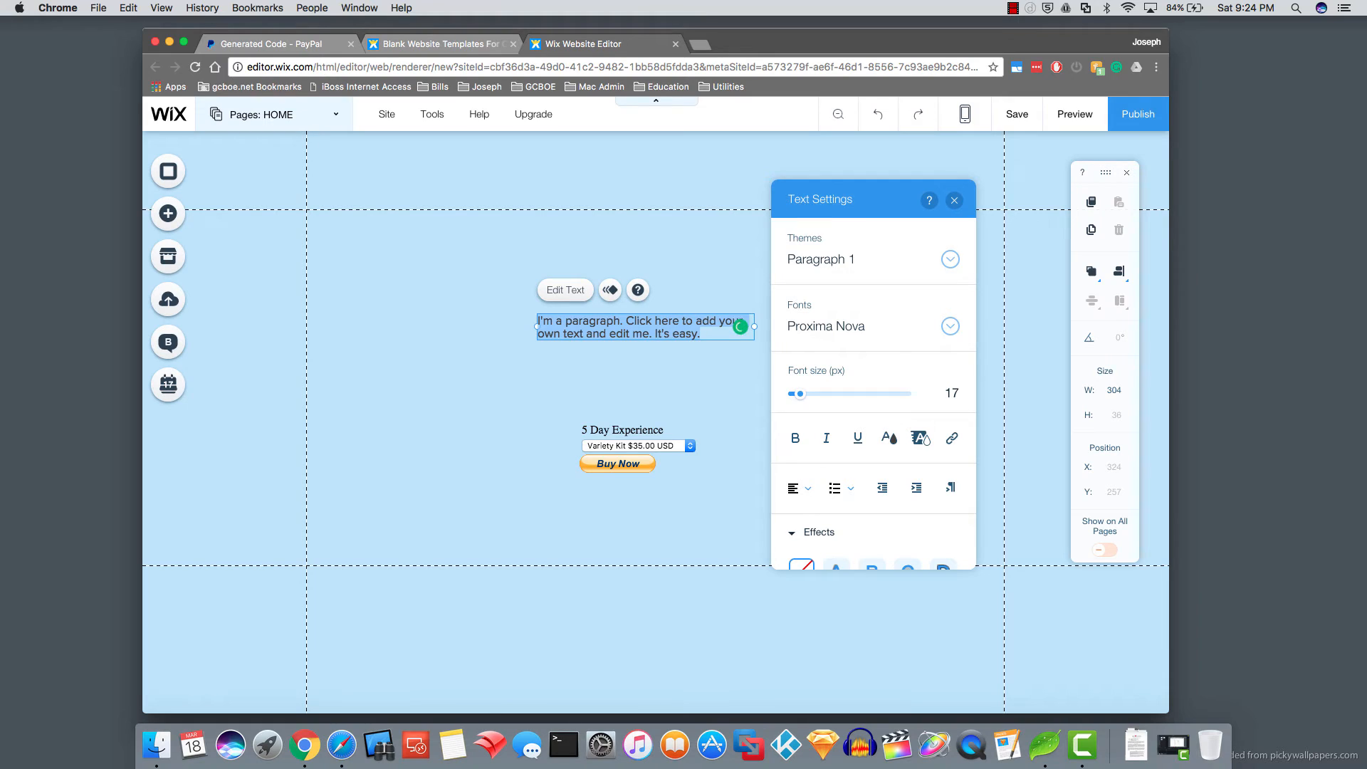
type("Variety ")
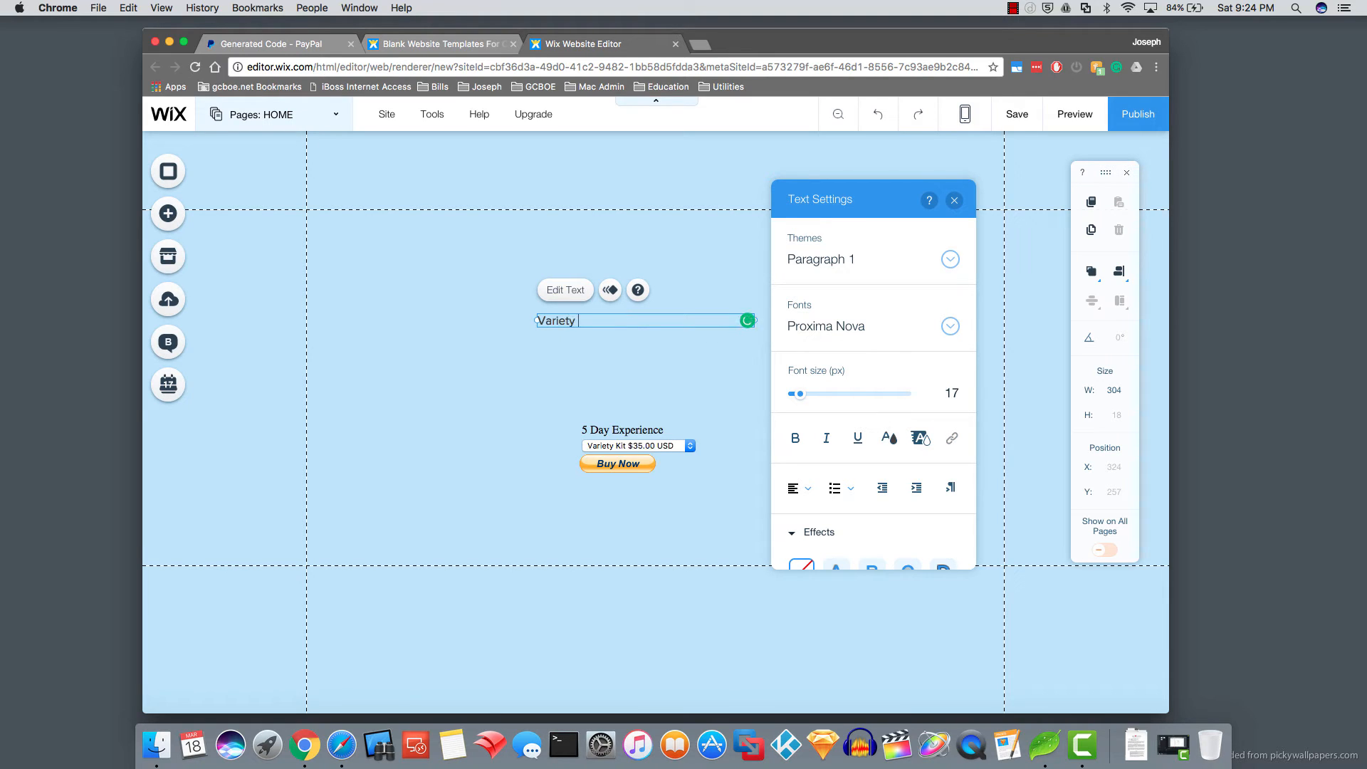
type("Kit contains 2 Chocolate 2 Ora")
type("nge and 1 Max")
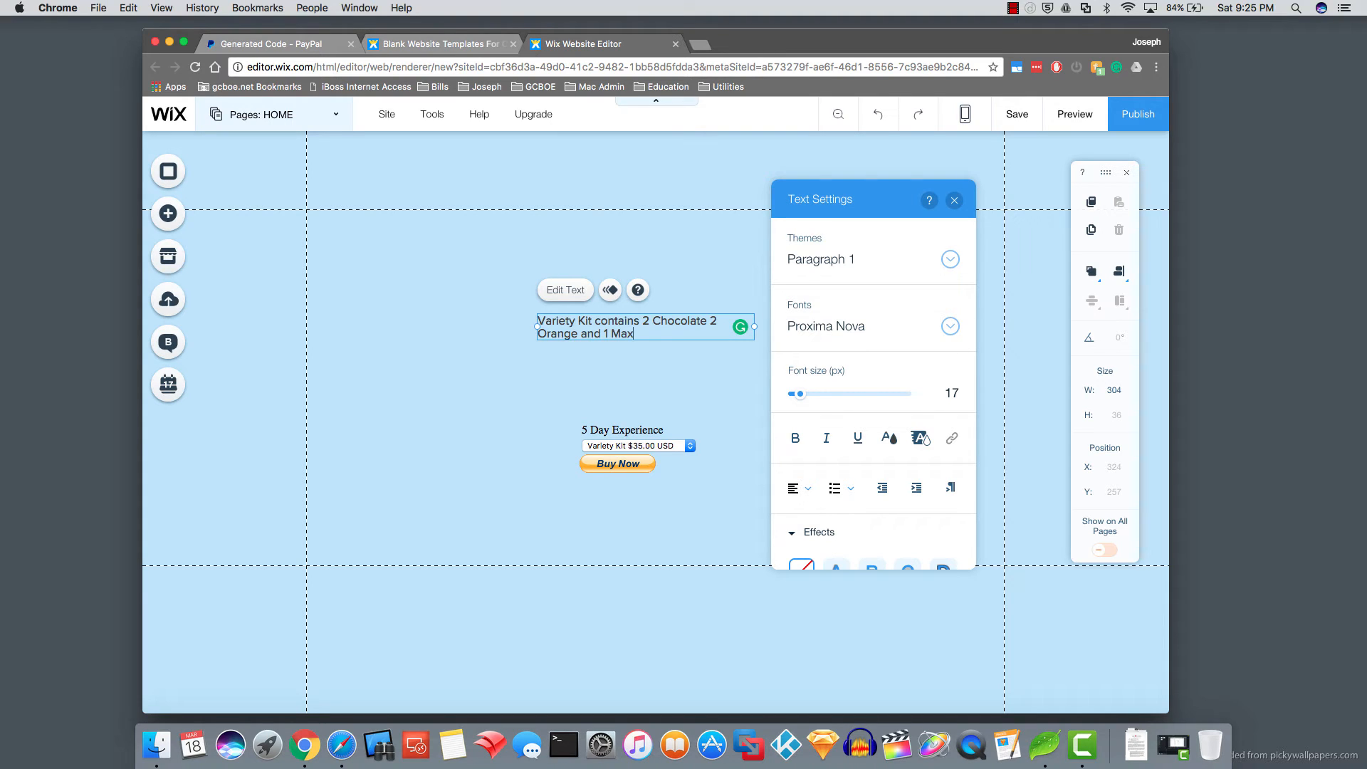
left_click(664, 446)
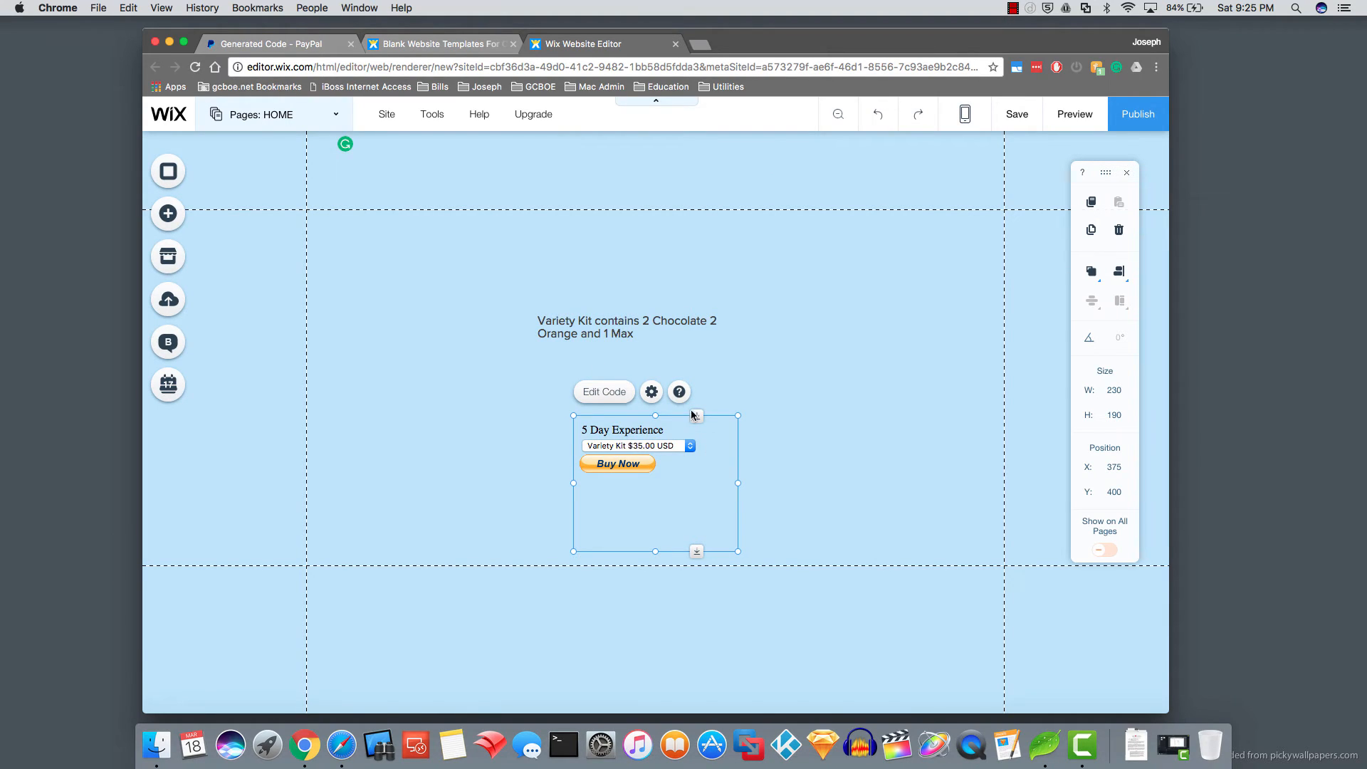
- Move the kit description down near the PayPal form, and search Google for 'pruvit logo'
left_click(588, 328)
left_click_drag(588, 328, 602, 376)
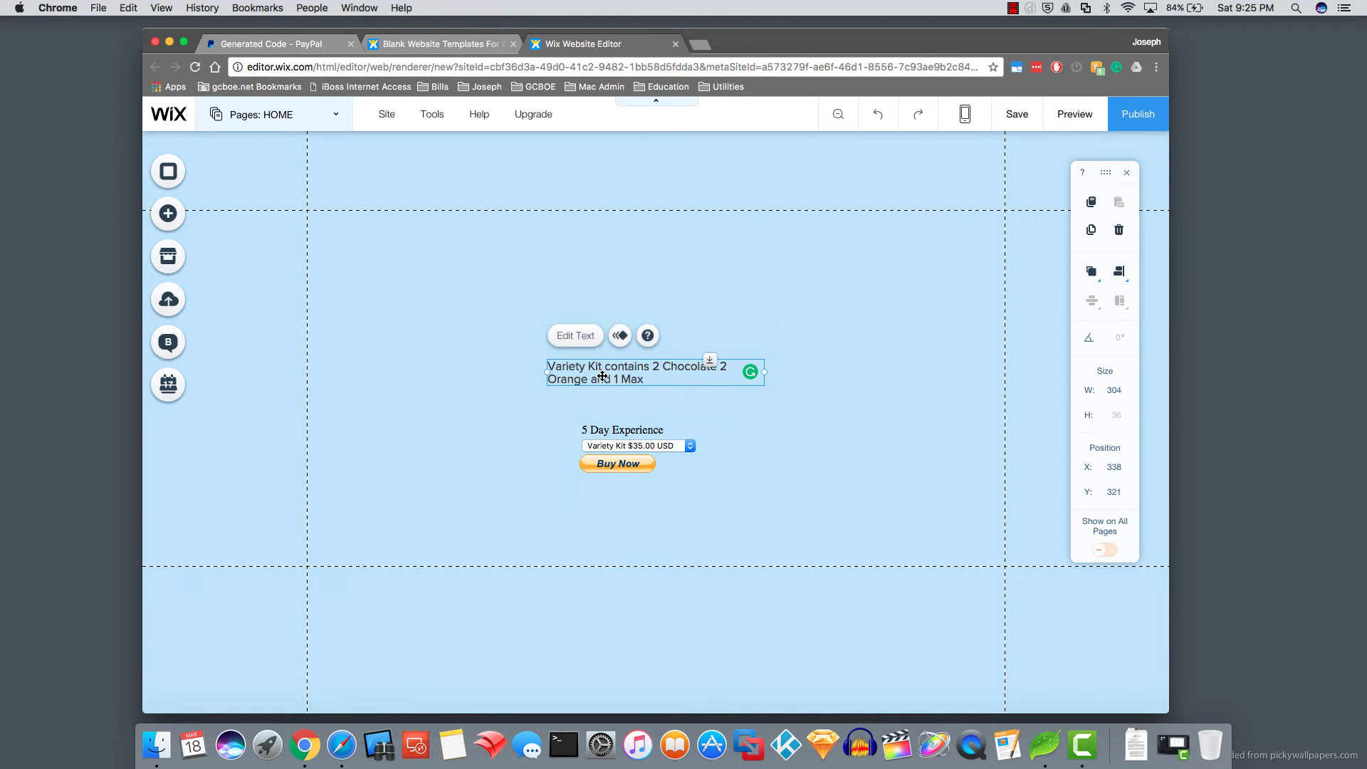
left_click(697, 47)
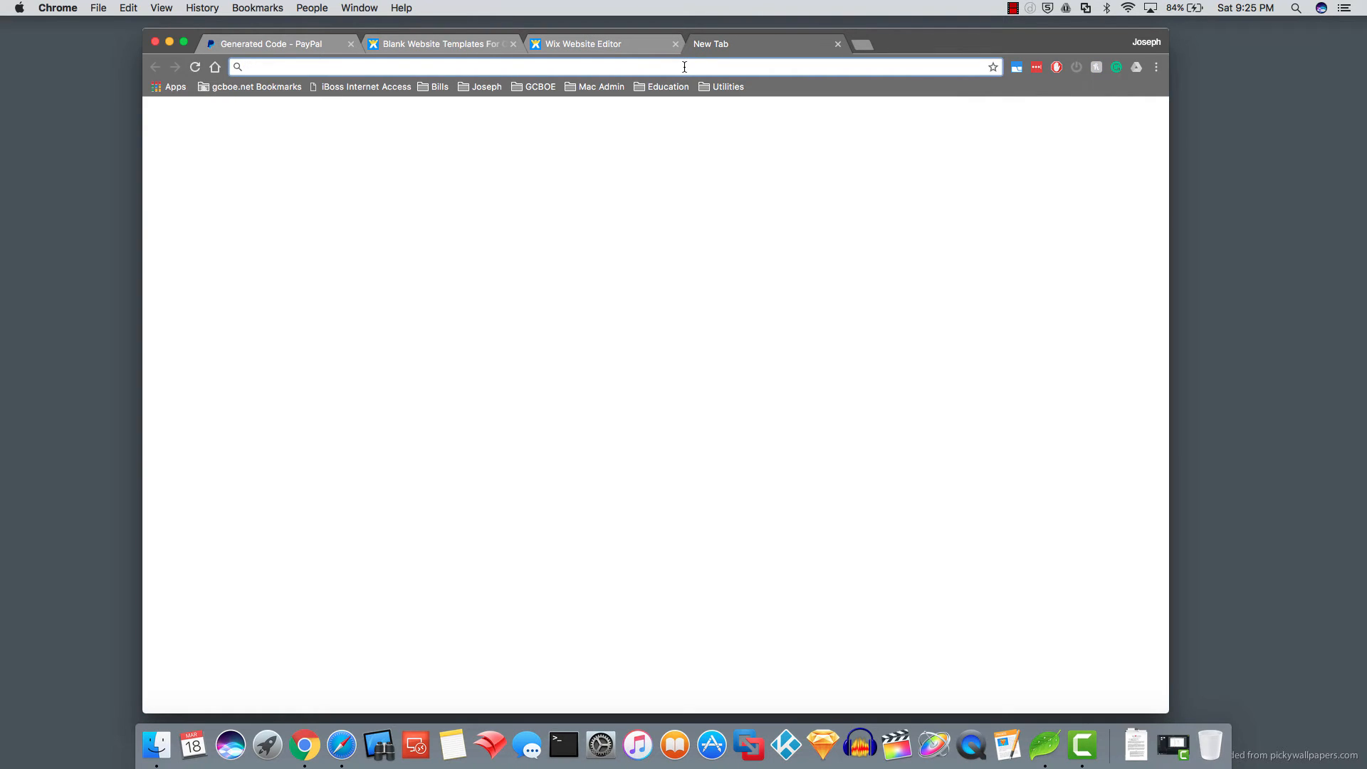
type("pruv")
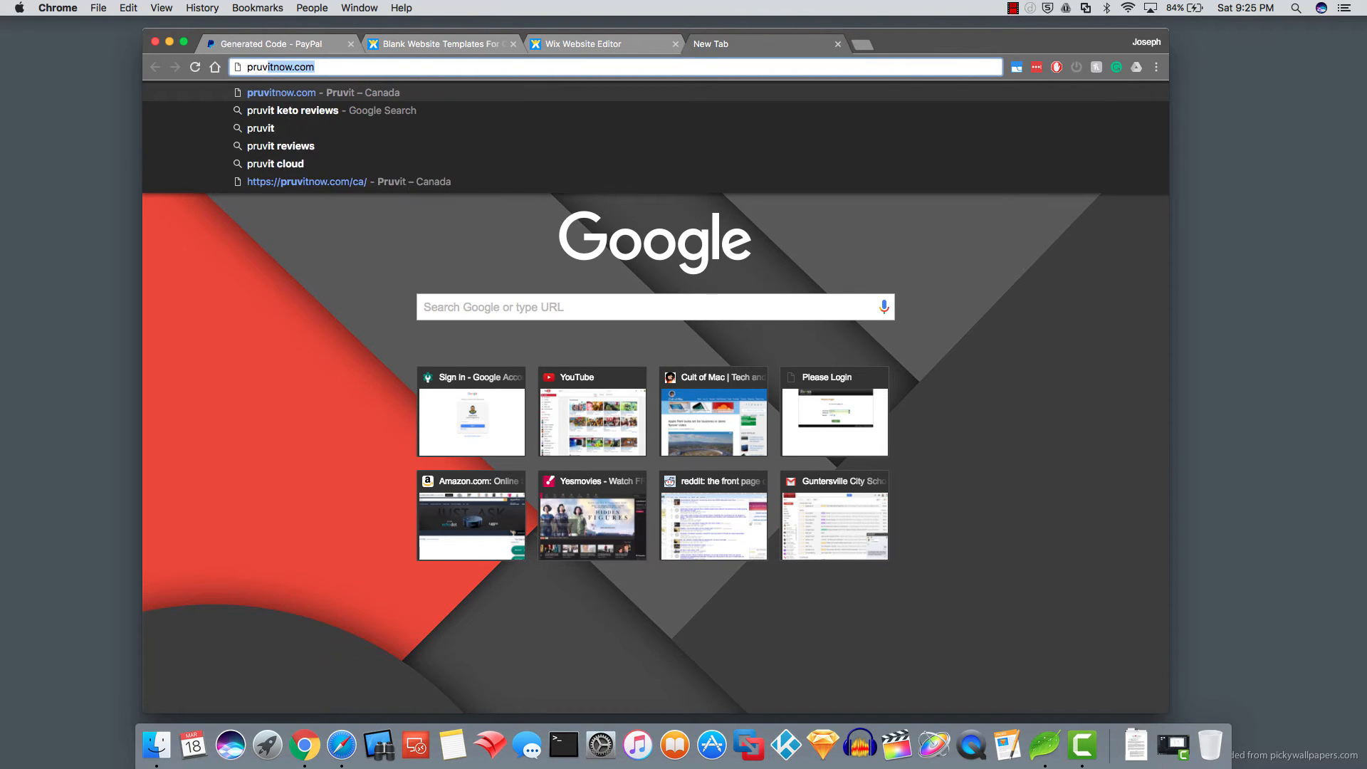
type("it")
key("BackSpace")
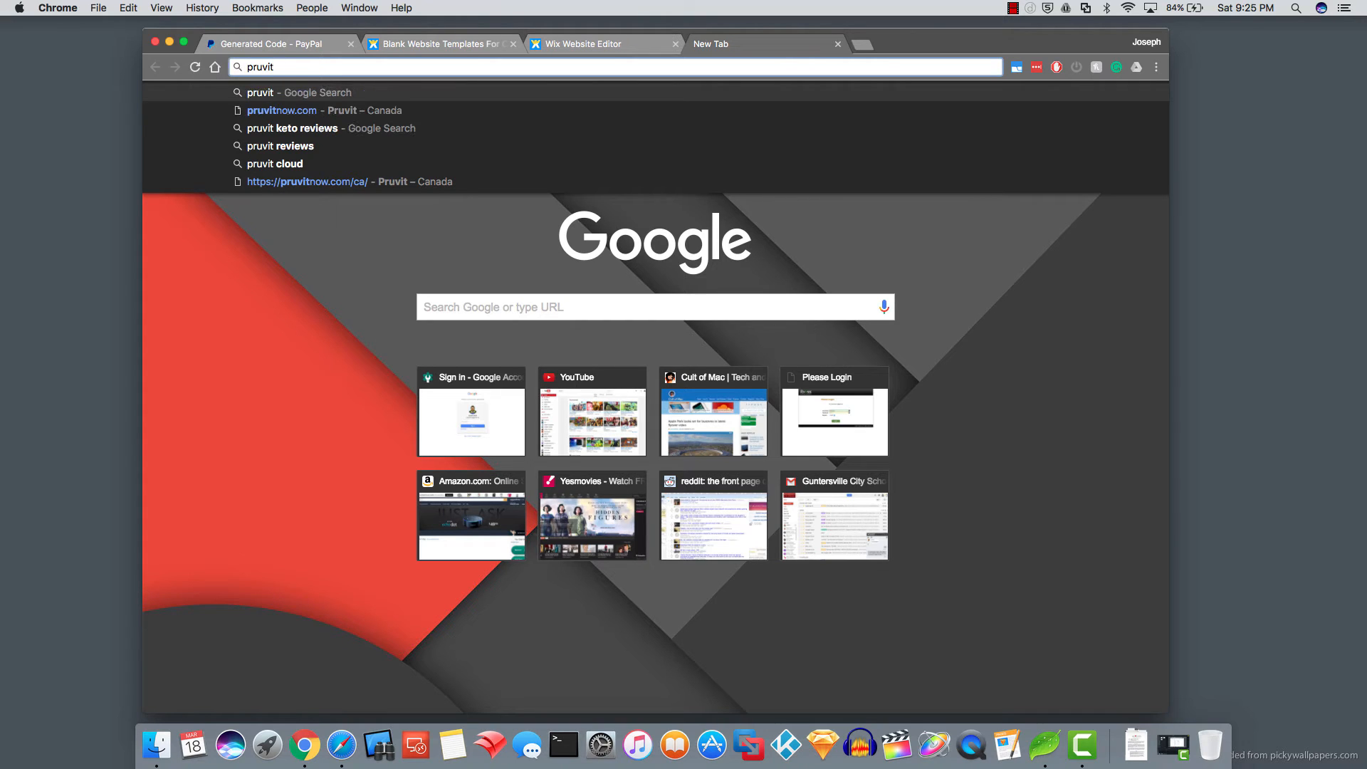
type("logo")
key("Return")
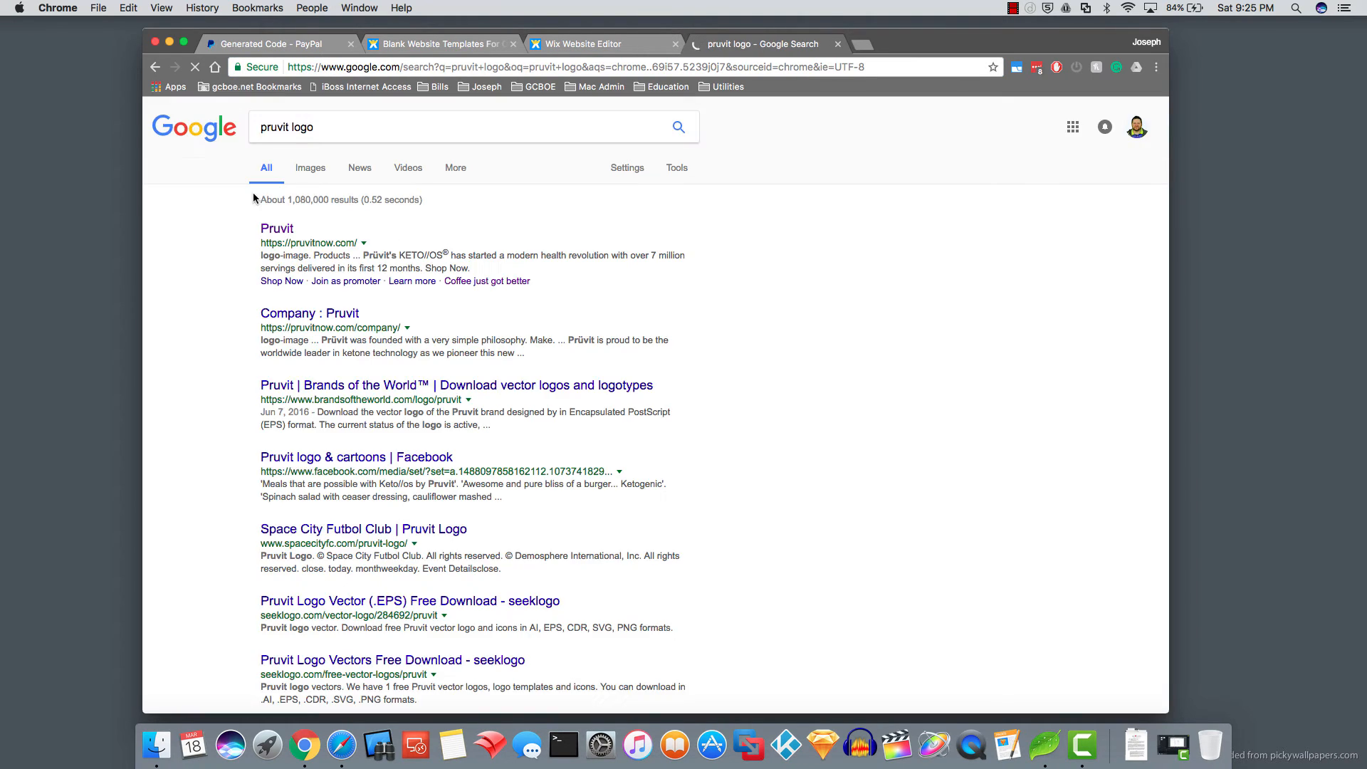
- Open the pruvit logo from Google Images as a full-size image
left_click(315, 170)
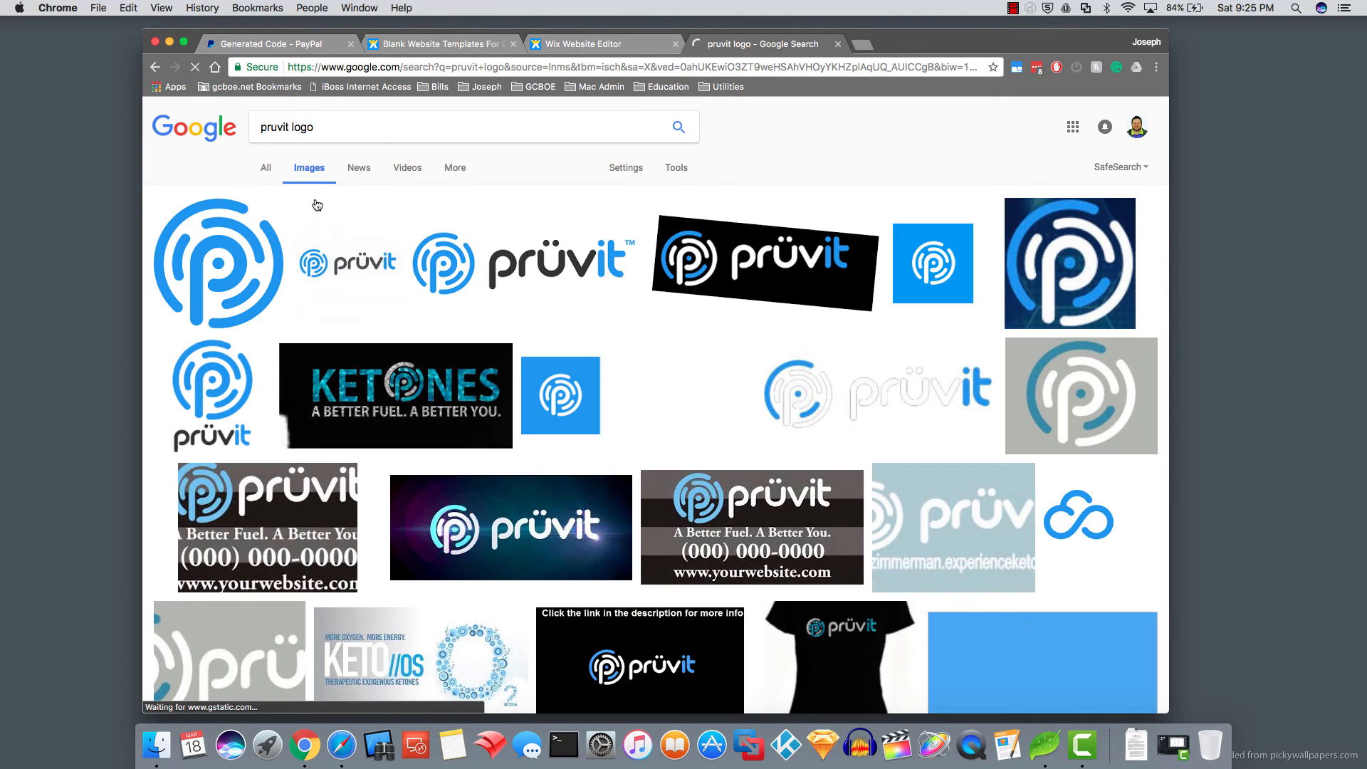
left_click(516, 269)
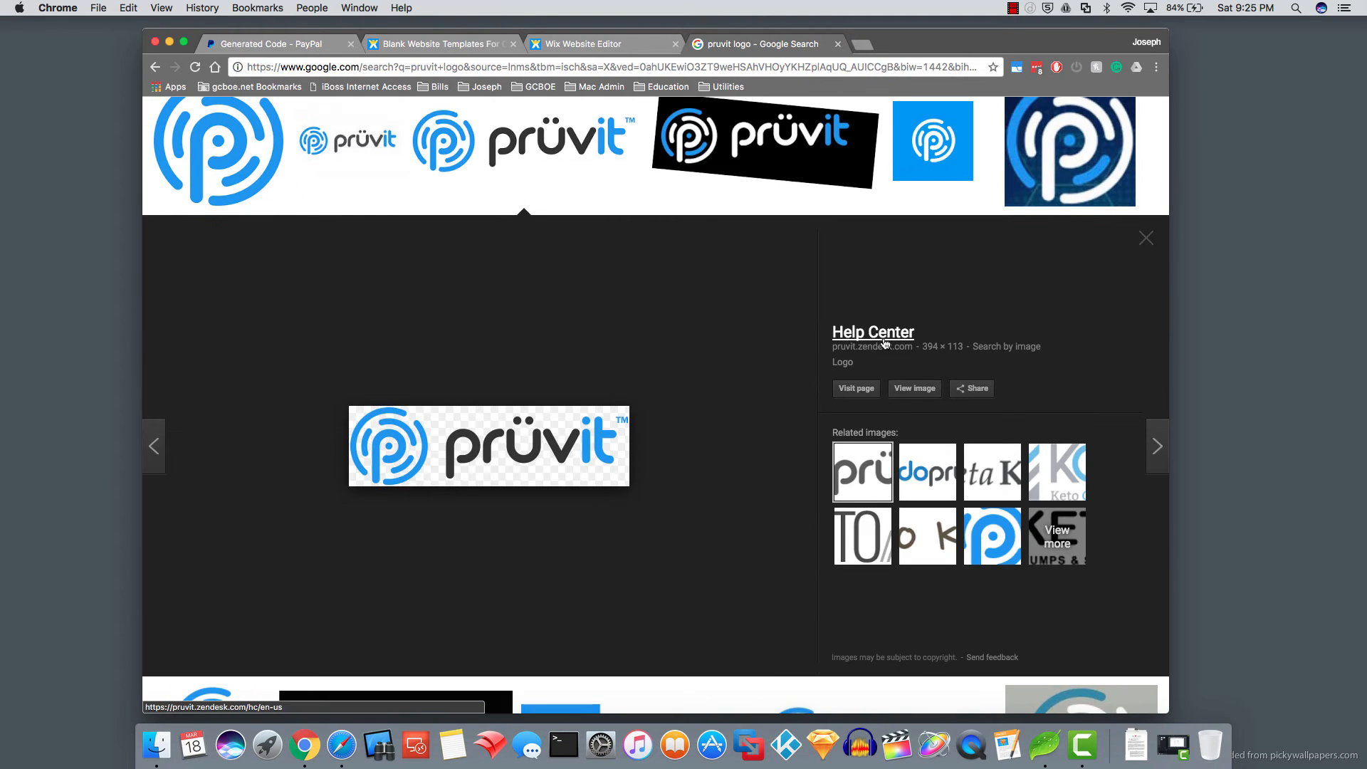
left_click(910, 390)
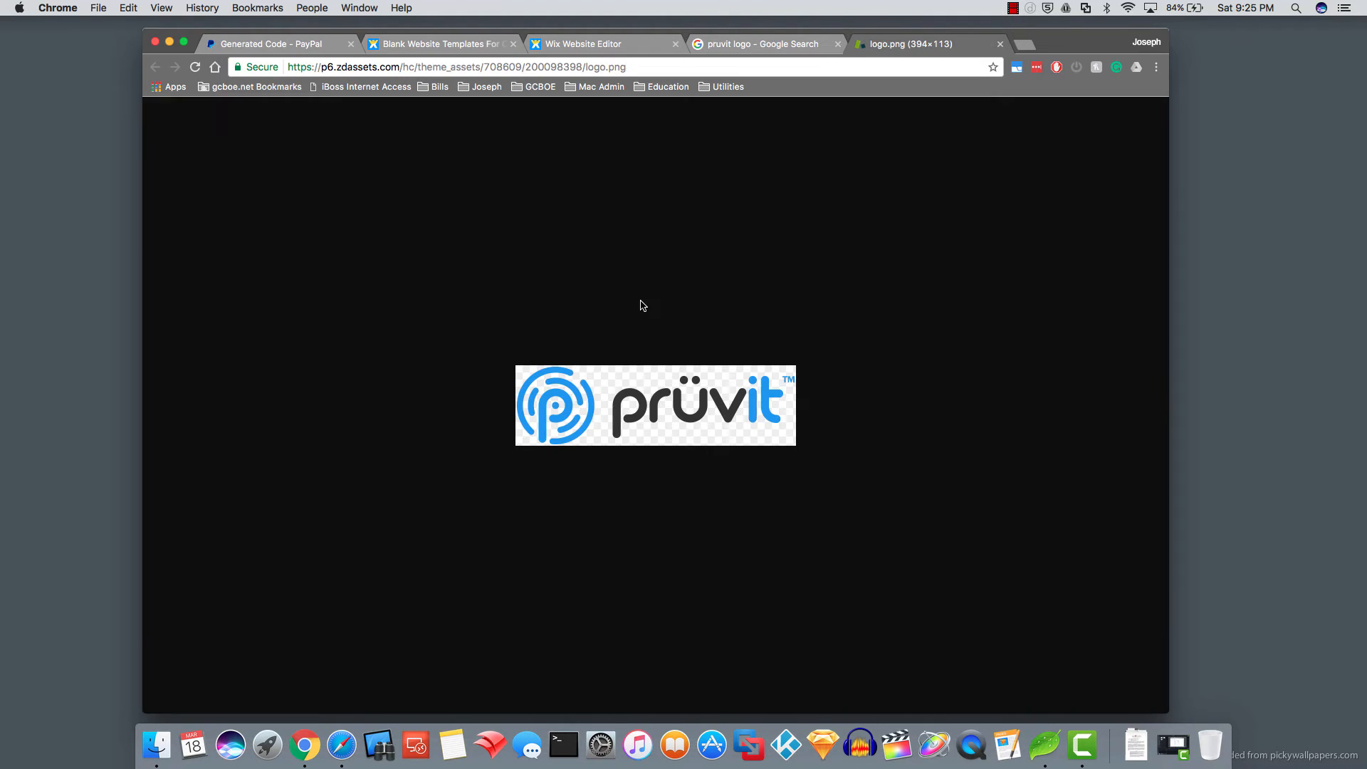
- Save the logo image to the Desktop under the name pruvit as a PNG
right_click(644, 411)
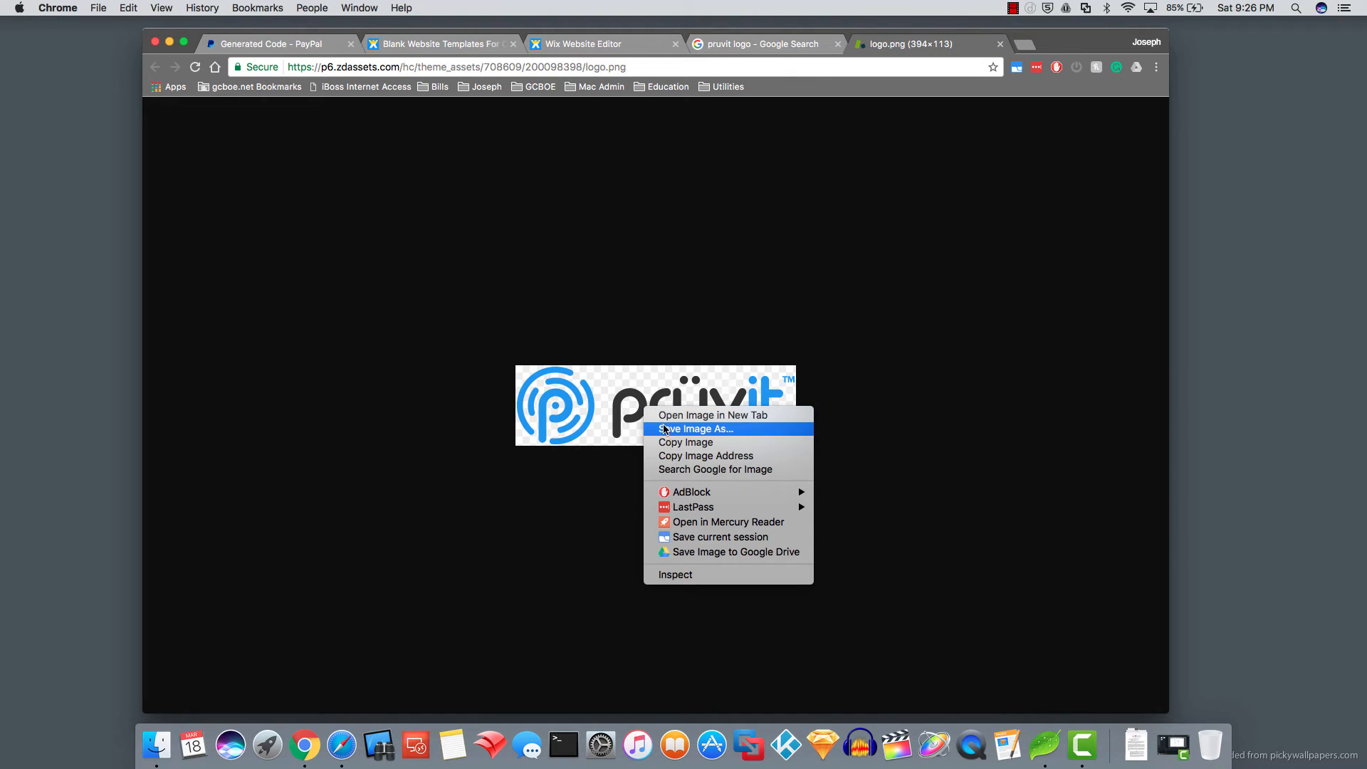
left_click(667, 430)
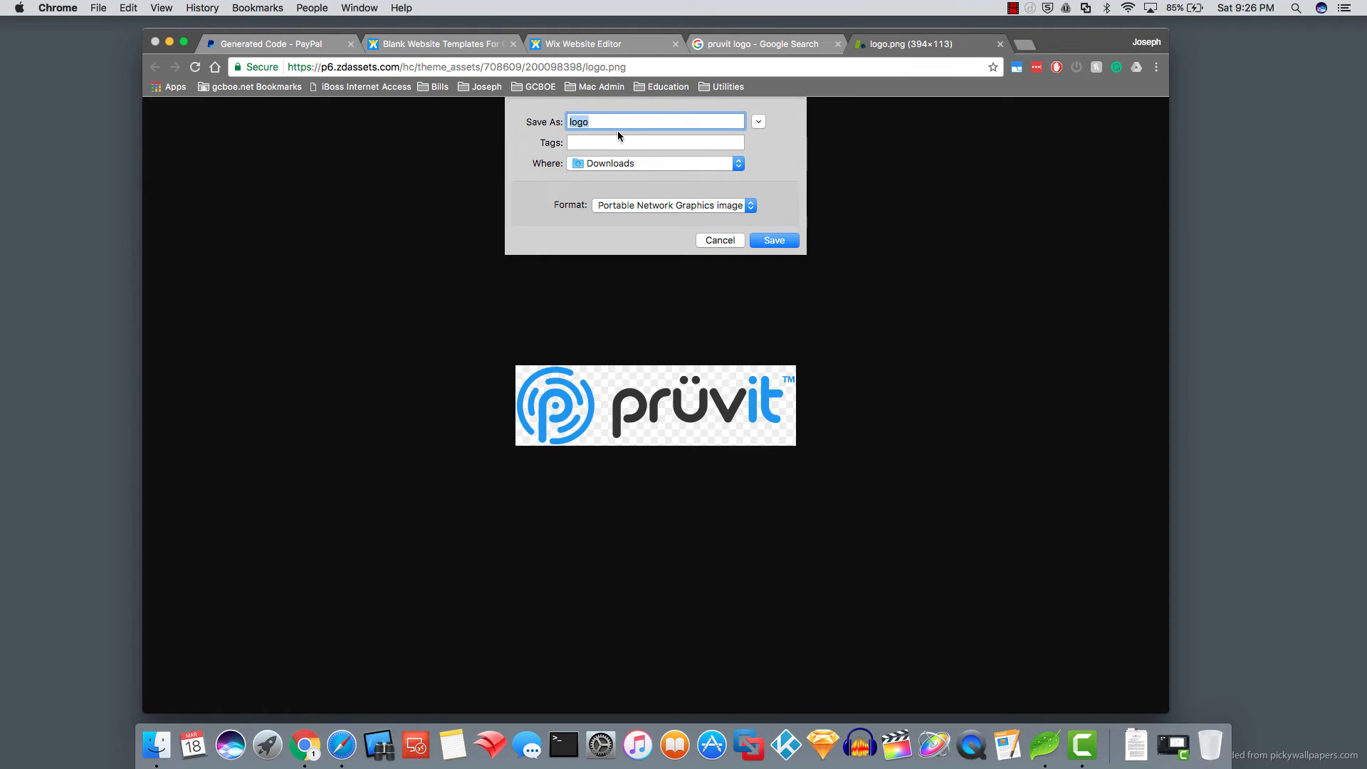
type("pruvit")
left_click(632, 163)
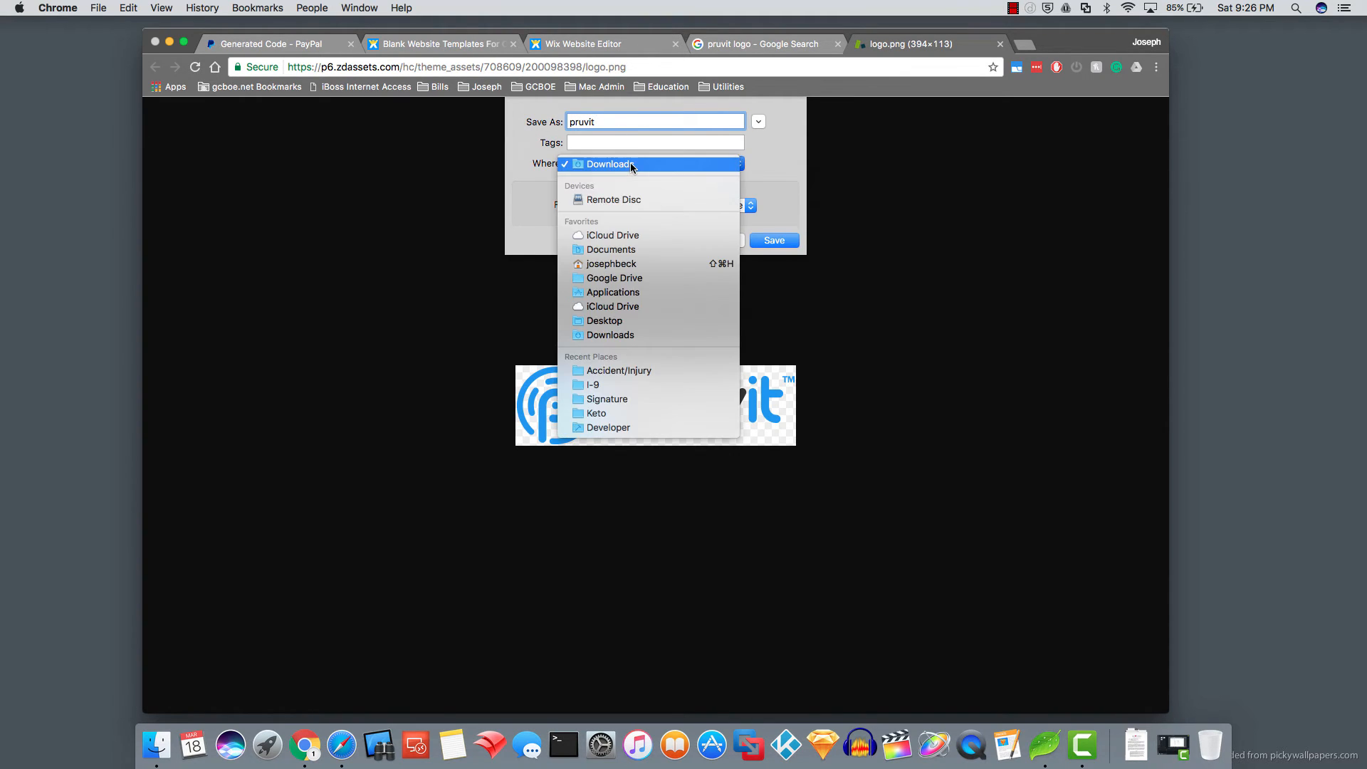
left_click(613, 322)
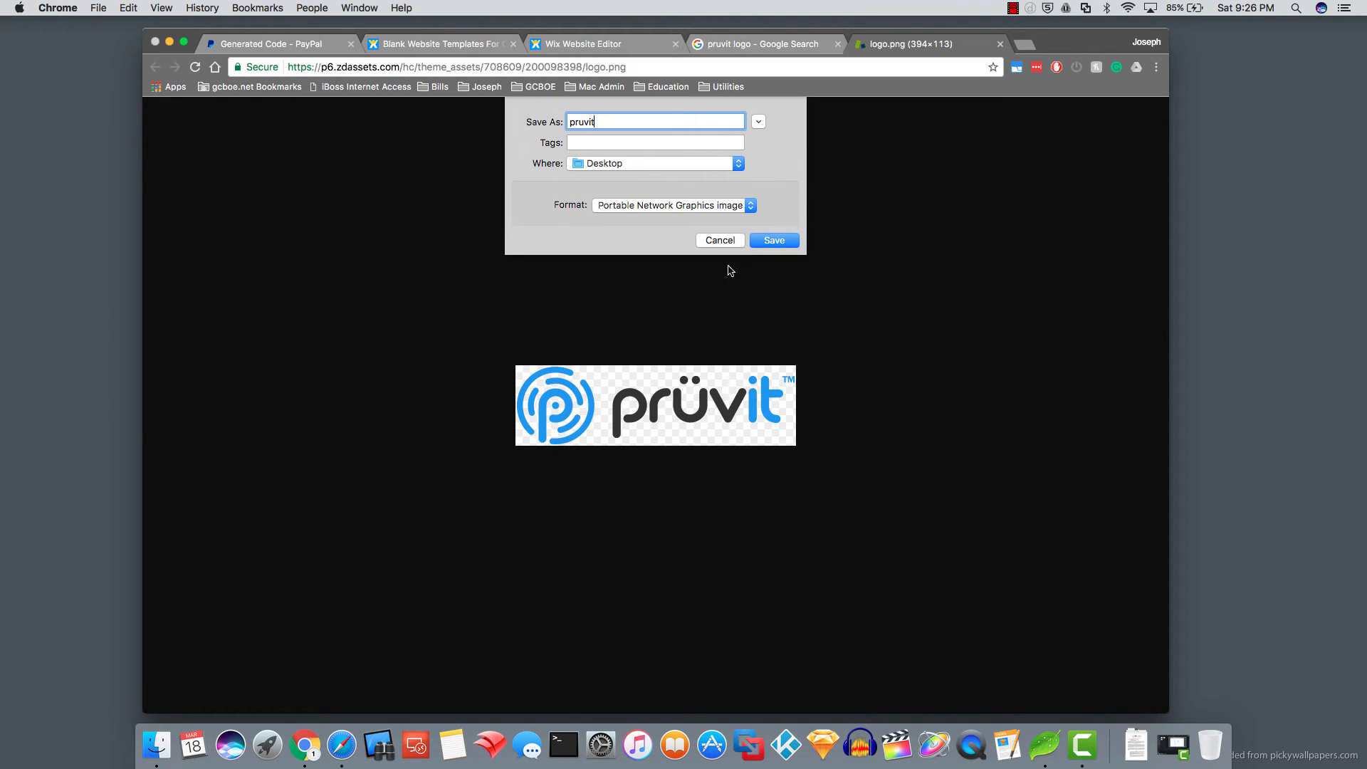
left_click(769, 242)
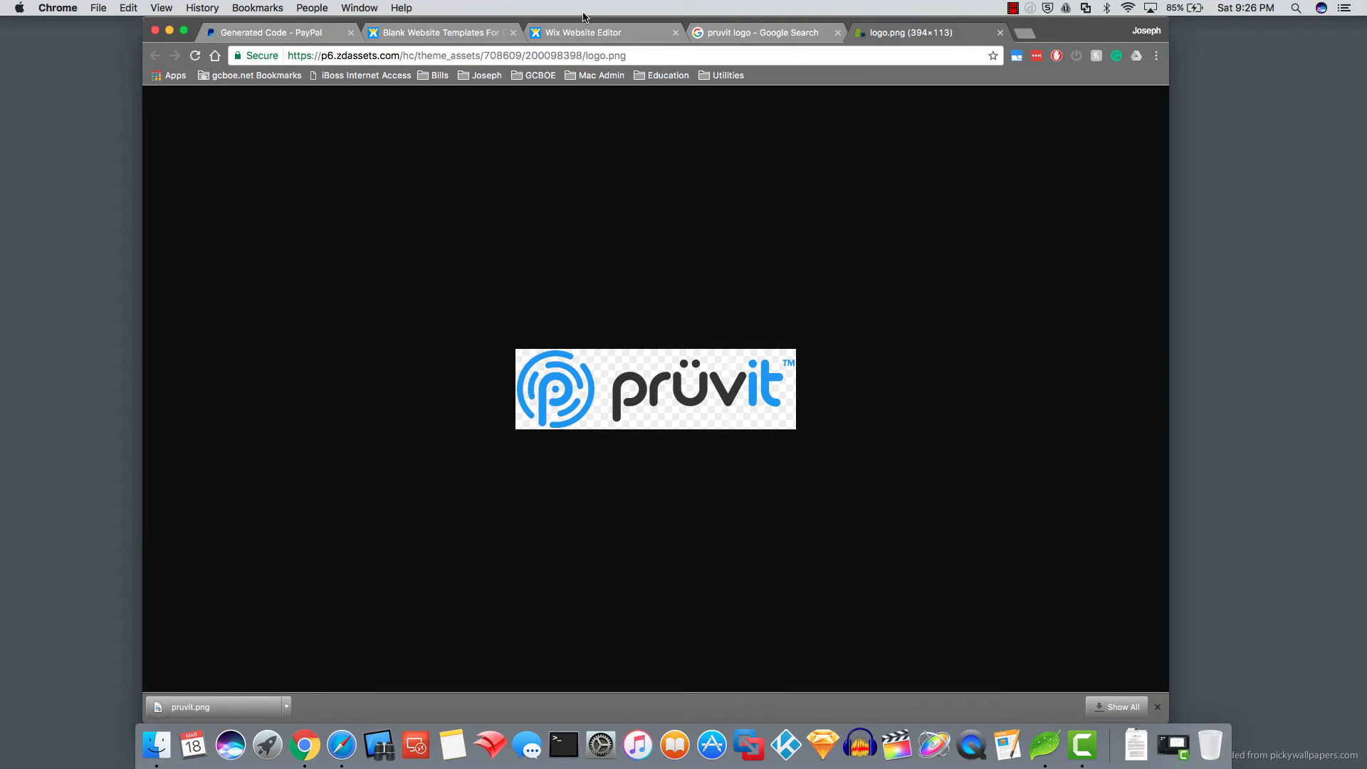
- Upload pruvit.png from the Desktop into the Wix site's images
left_click(579, 34)
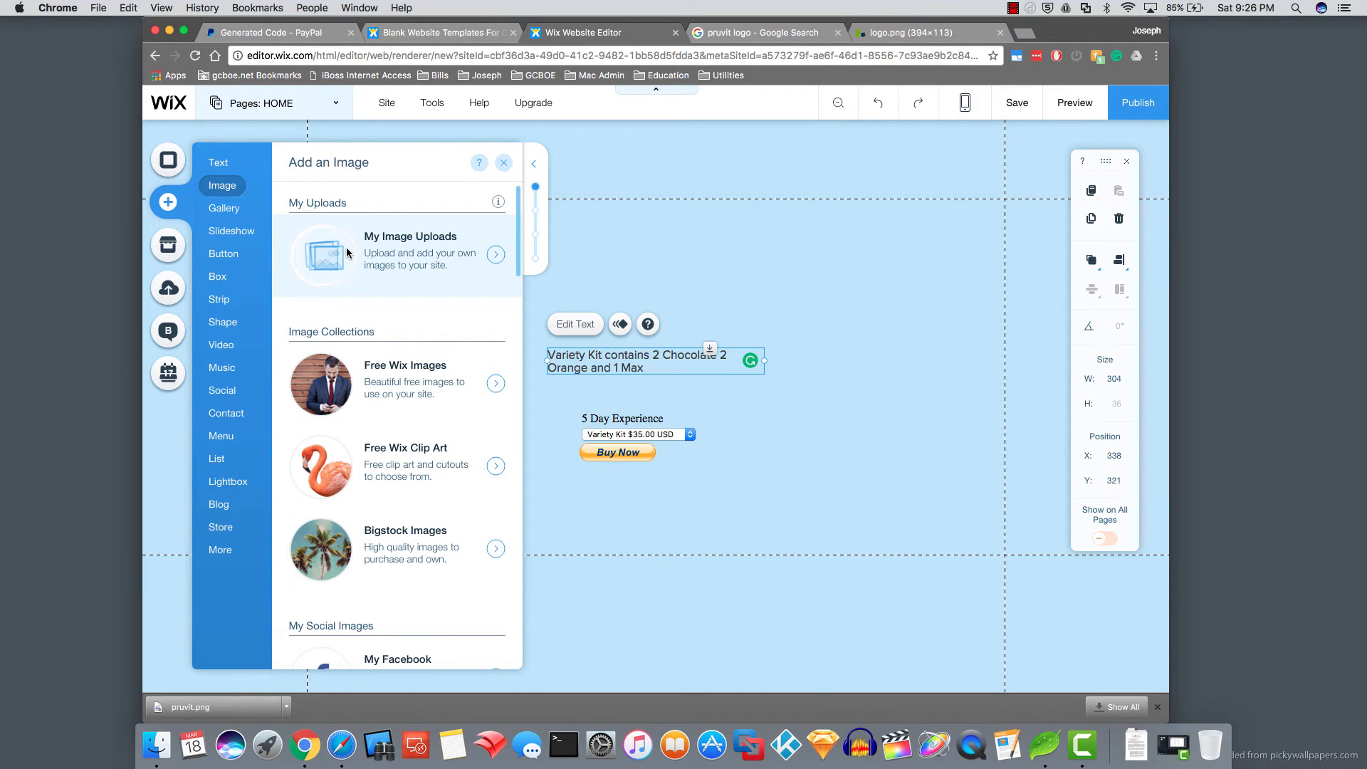
left_click(388, 240)
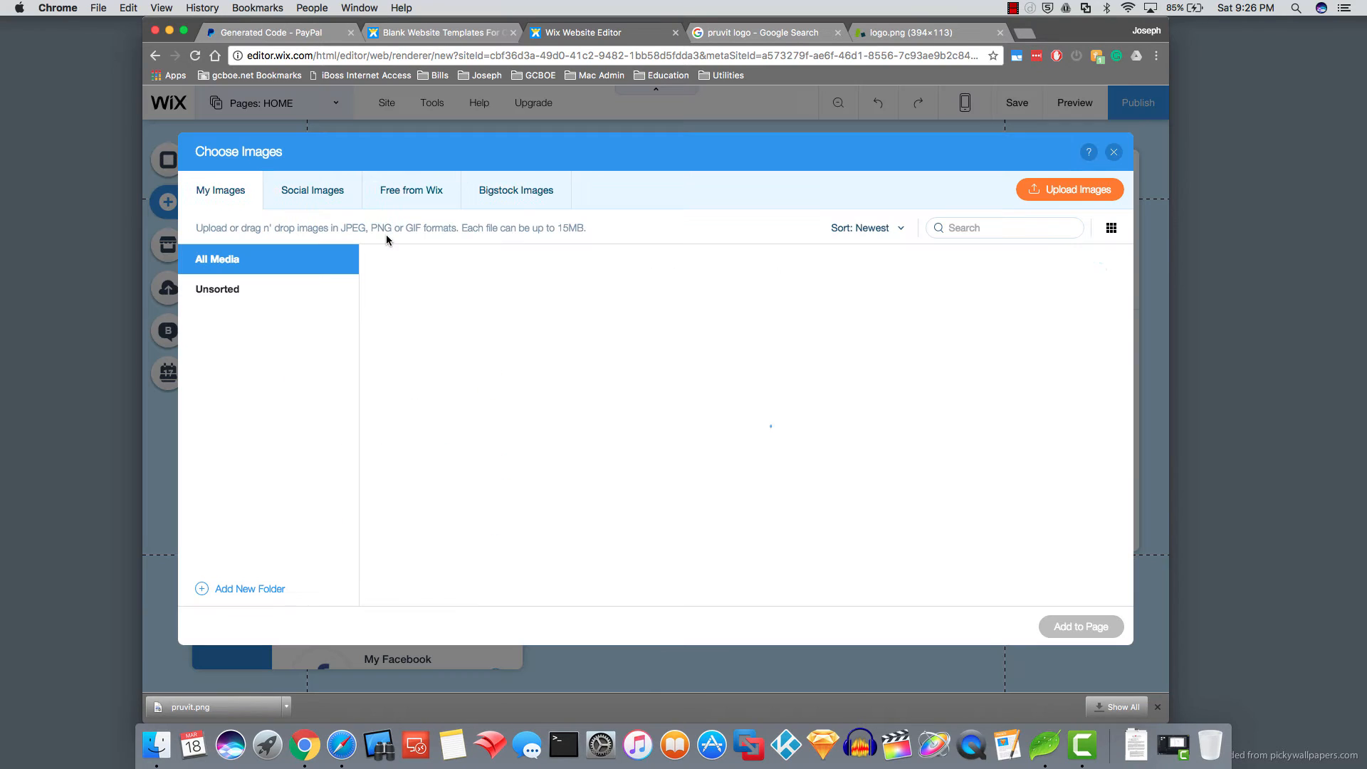
left_click(1048, 192)
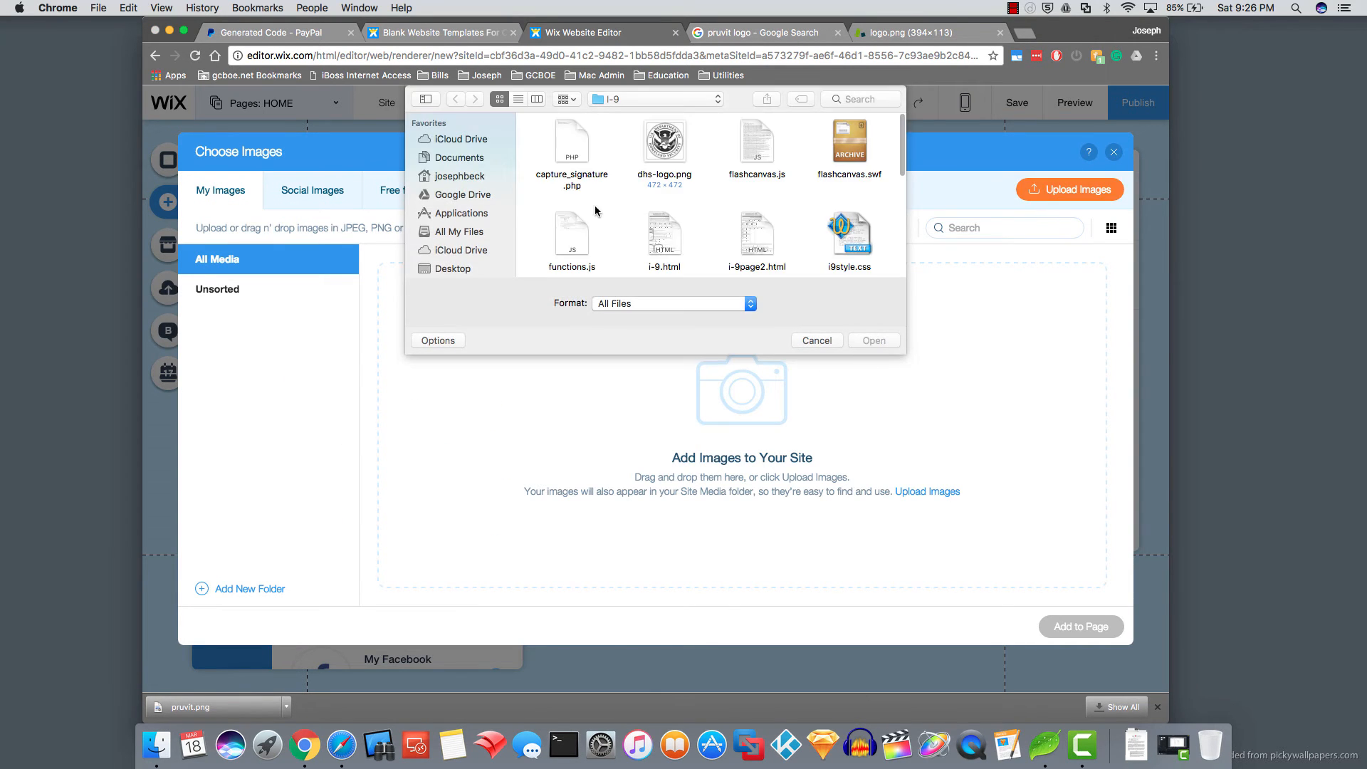
left_click(453, 268)
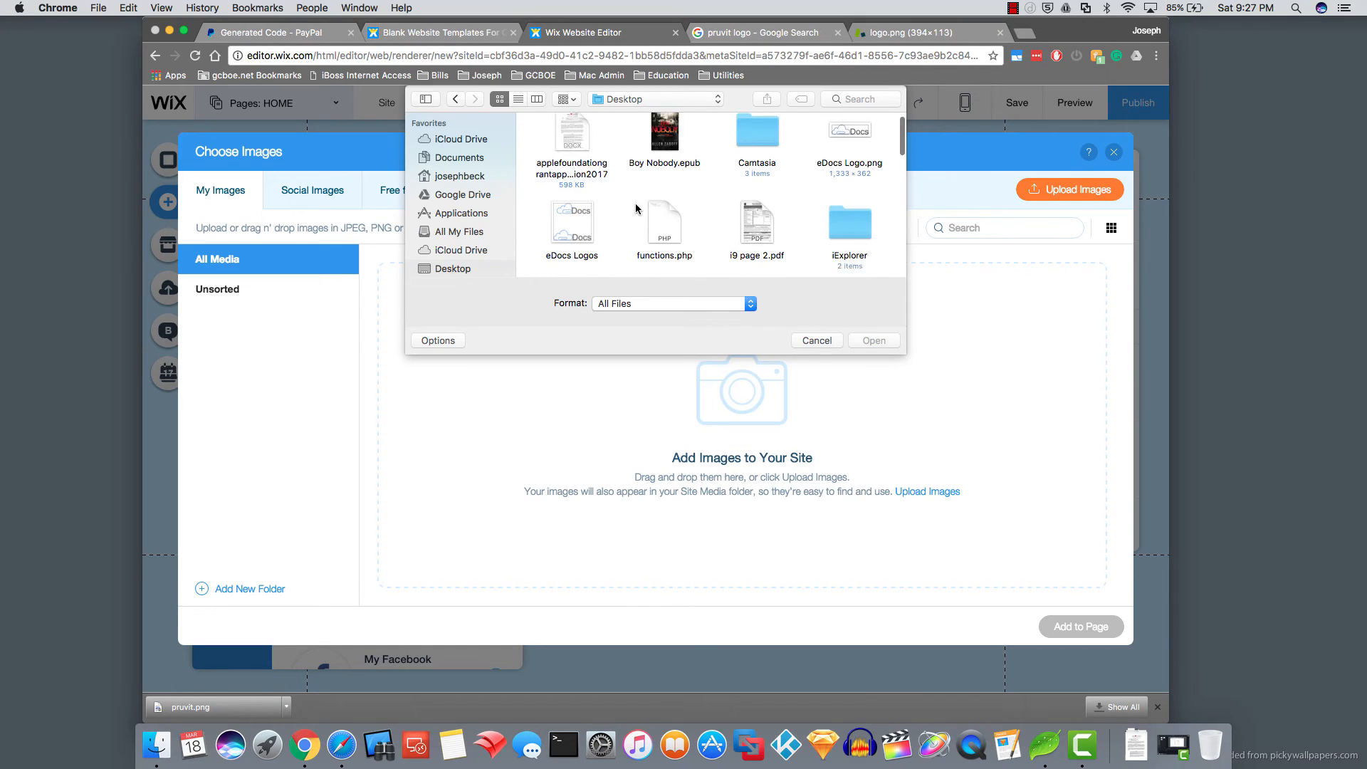
scroll(635, 203, "down", 3)
scroll(635, 203, "down", 5)
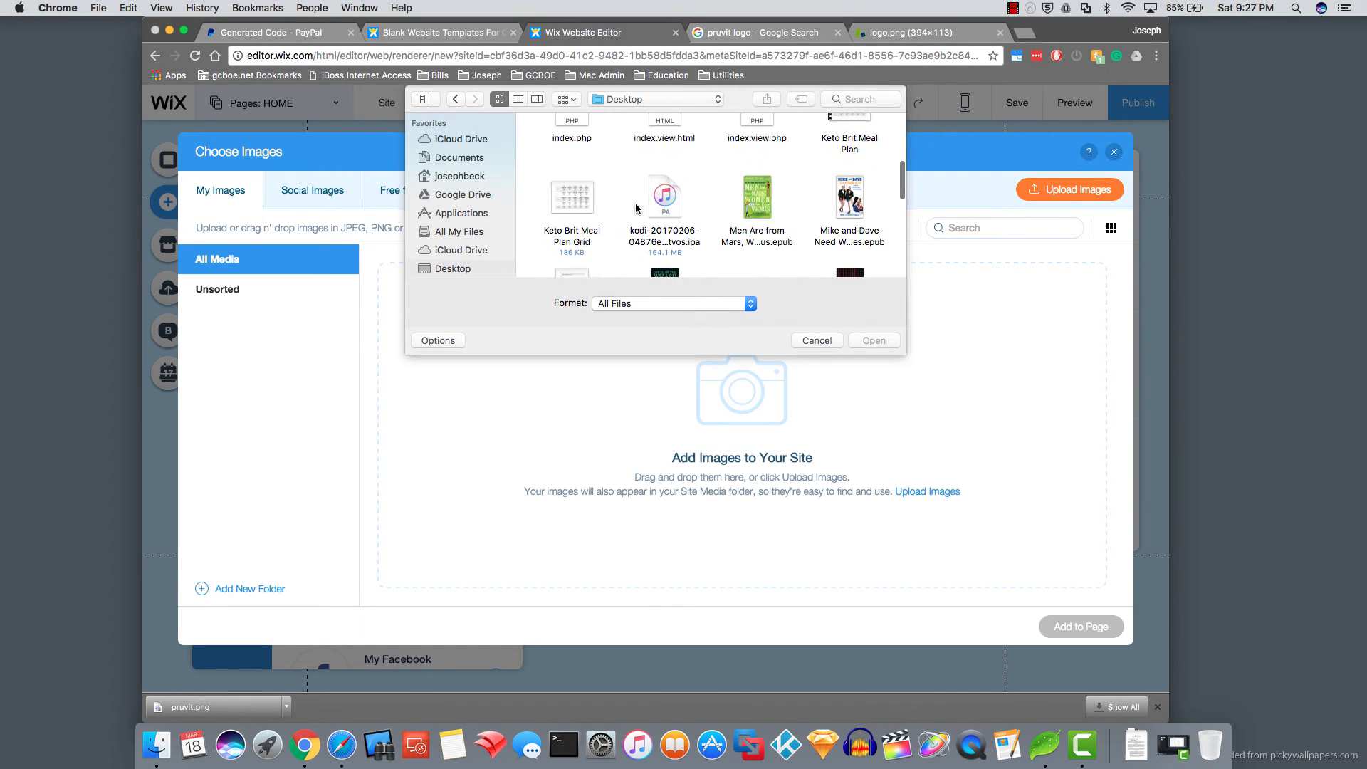
scroll(636, 207, "down", 2)
left_click(756, 198)
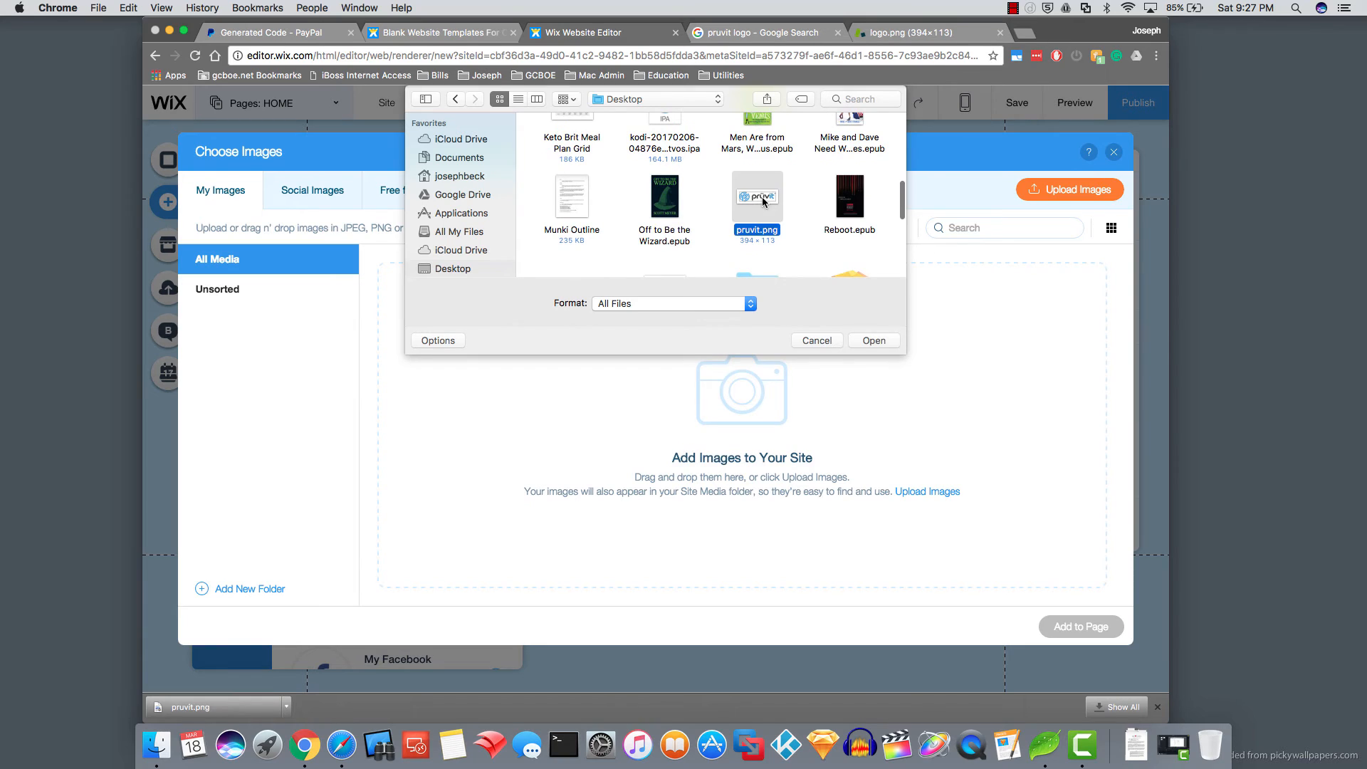
left_click(874, 341)
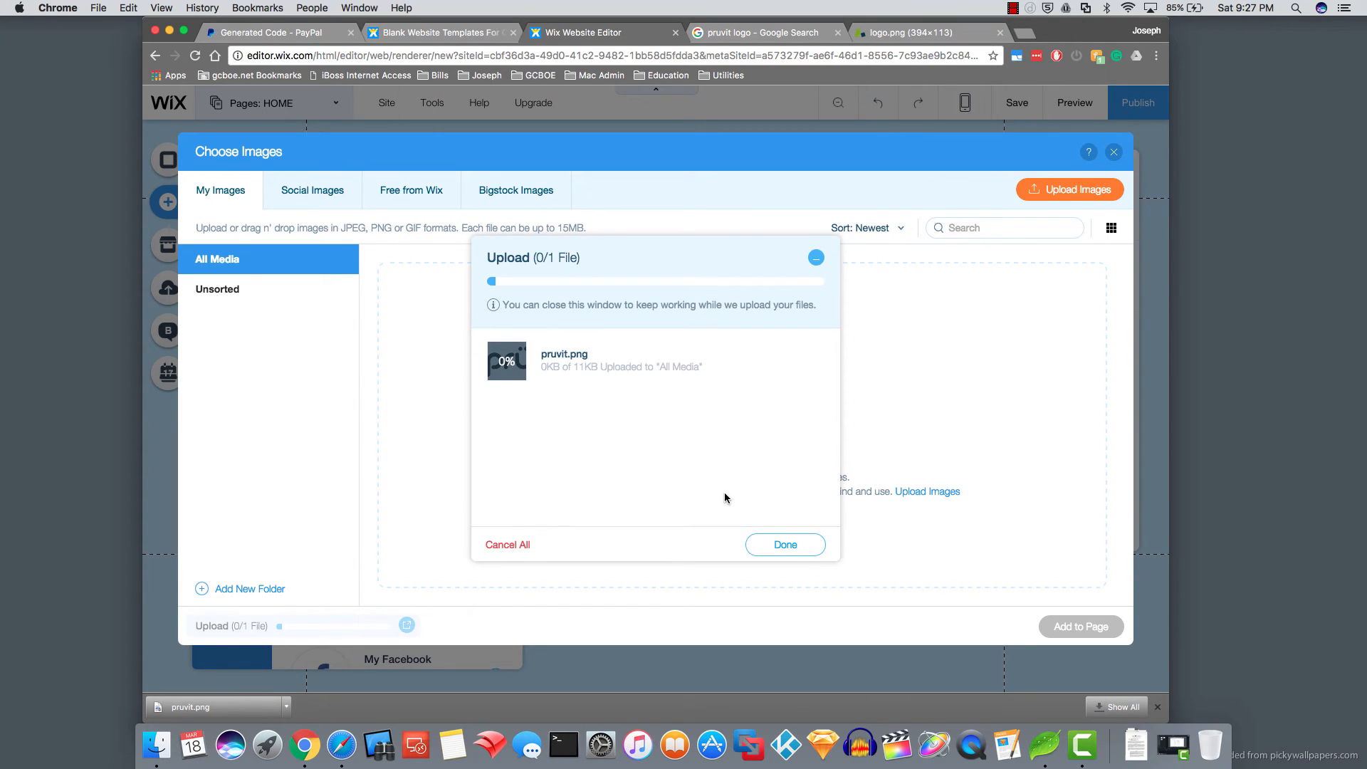
left_click(786, 545)
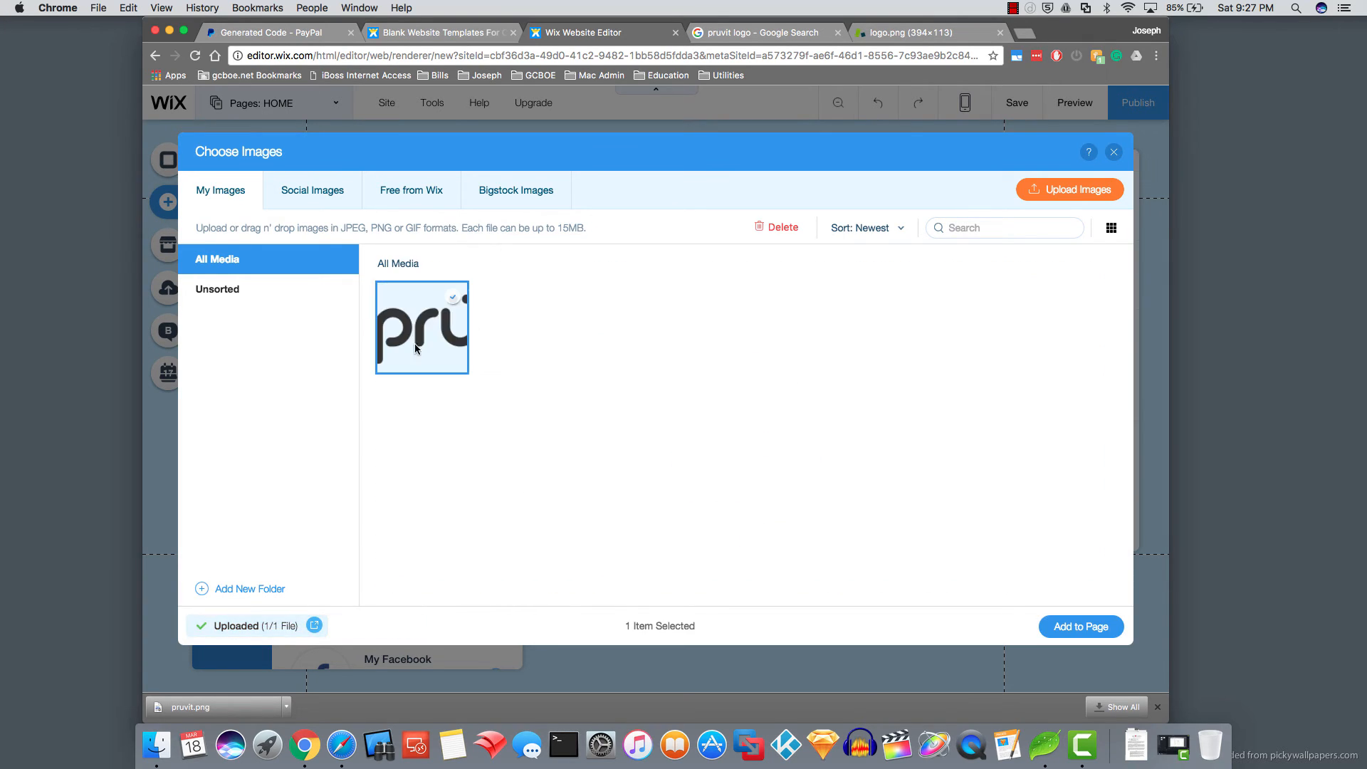
- Add the logo to the page and drag it to the top, above the kit text
left_click(1068, 626)
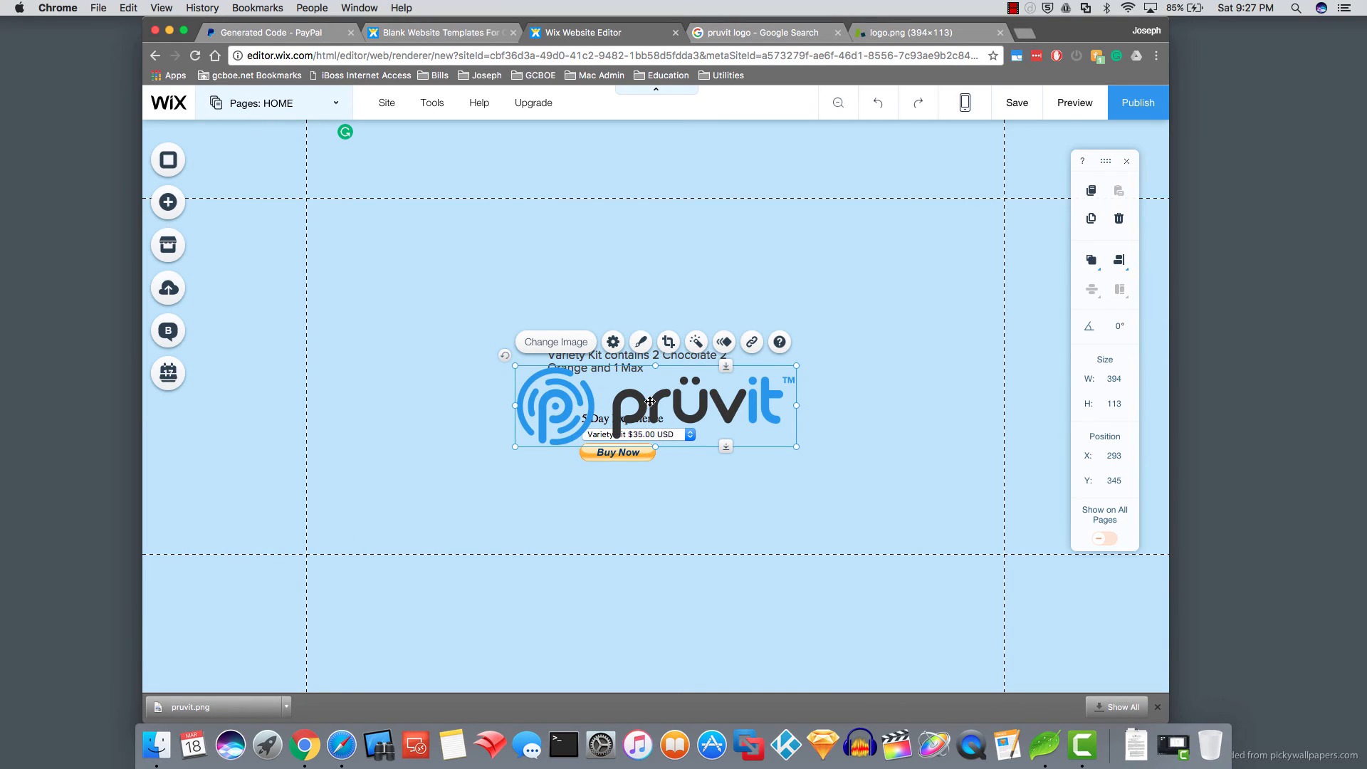
left_click_drag(655, 398, 660, 242)
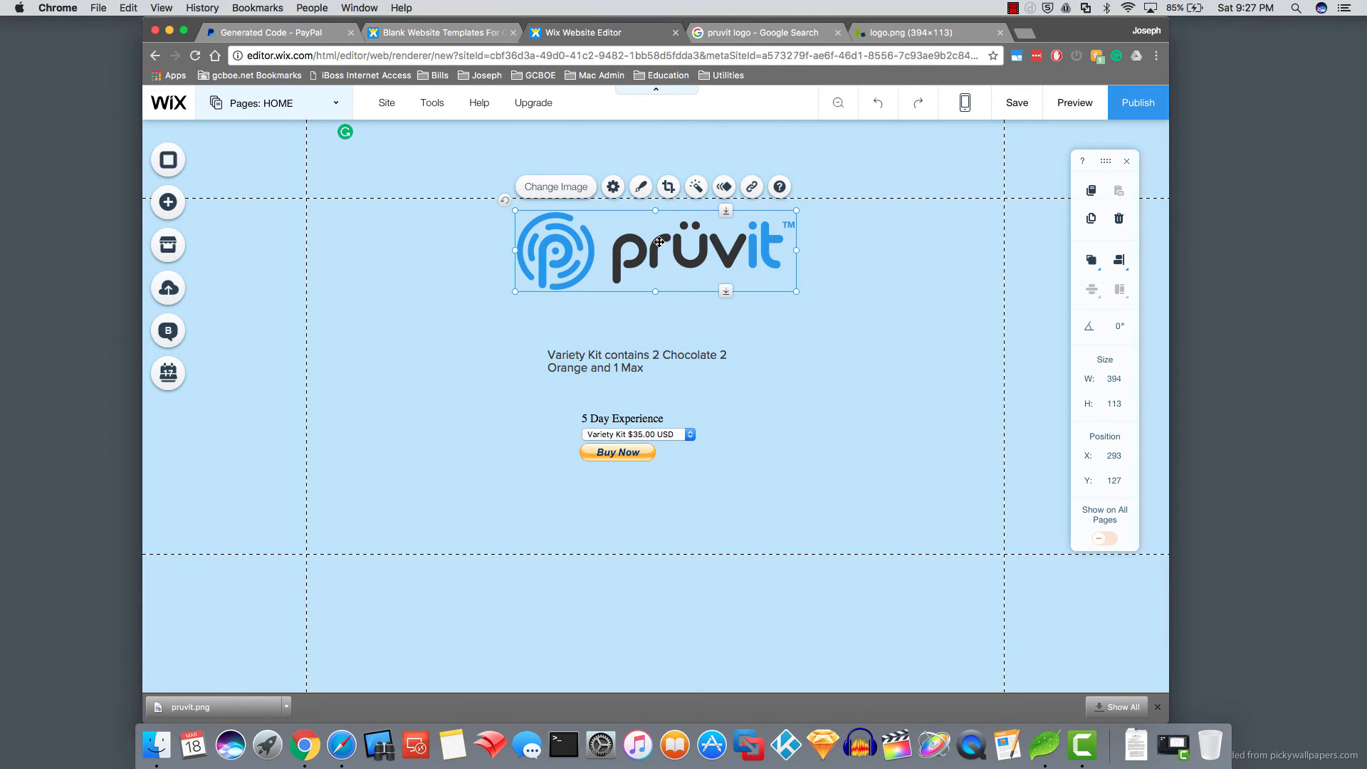
left_click(843, 387)
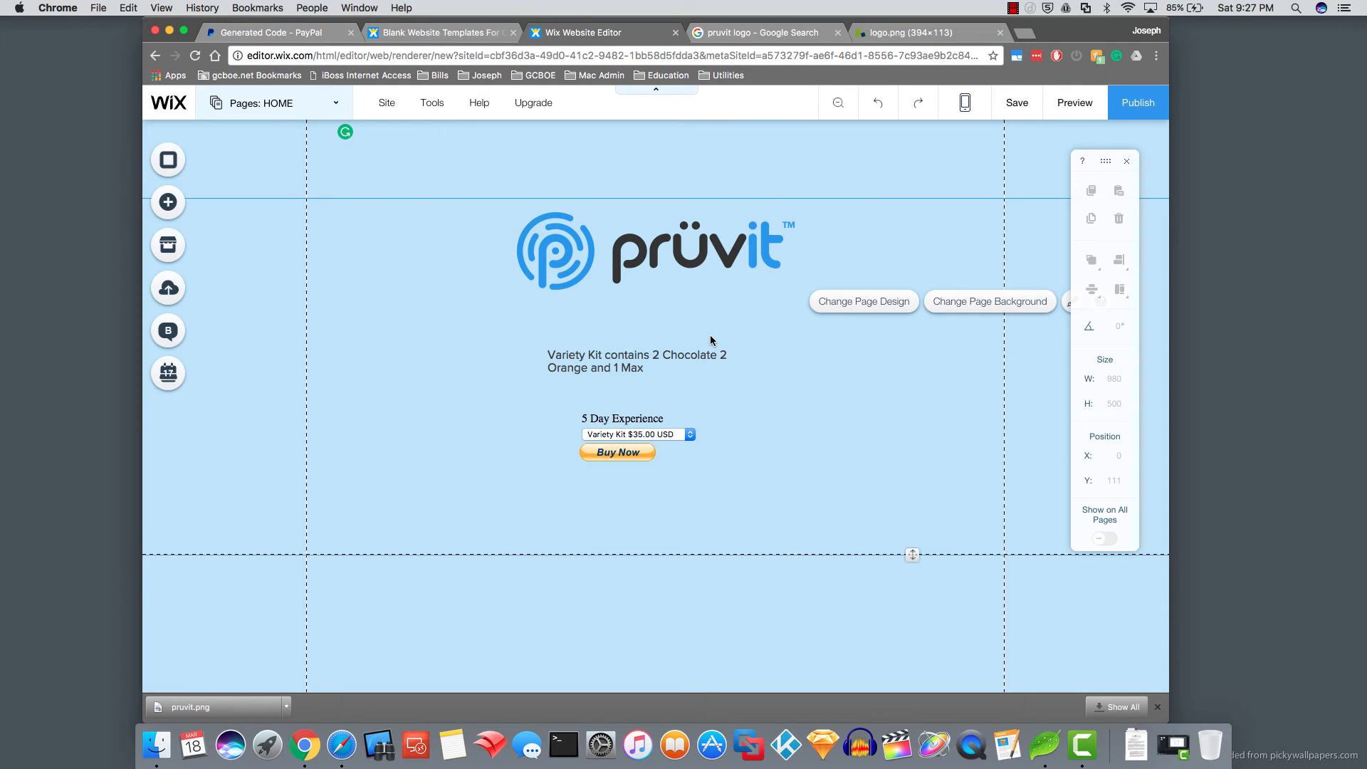
- In the mobile view, move the PayPal block and kit description below the logo, then return to desktop view
left_click(968, 104)
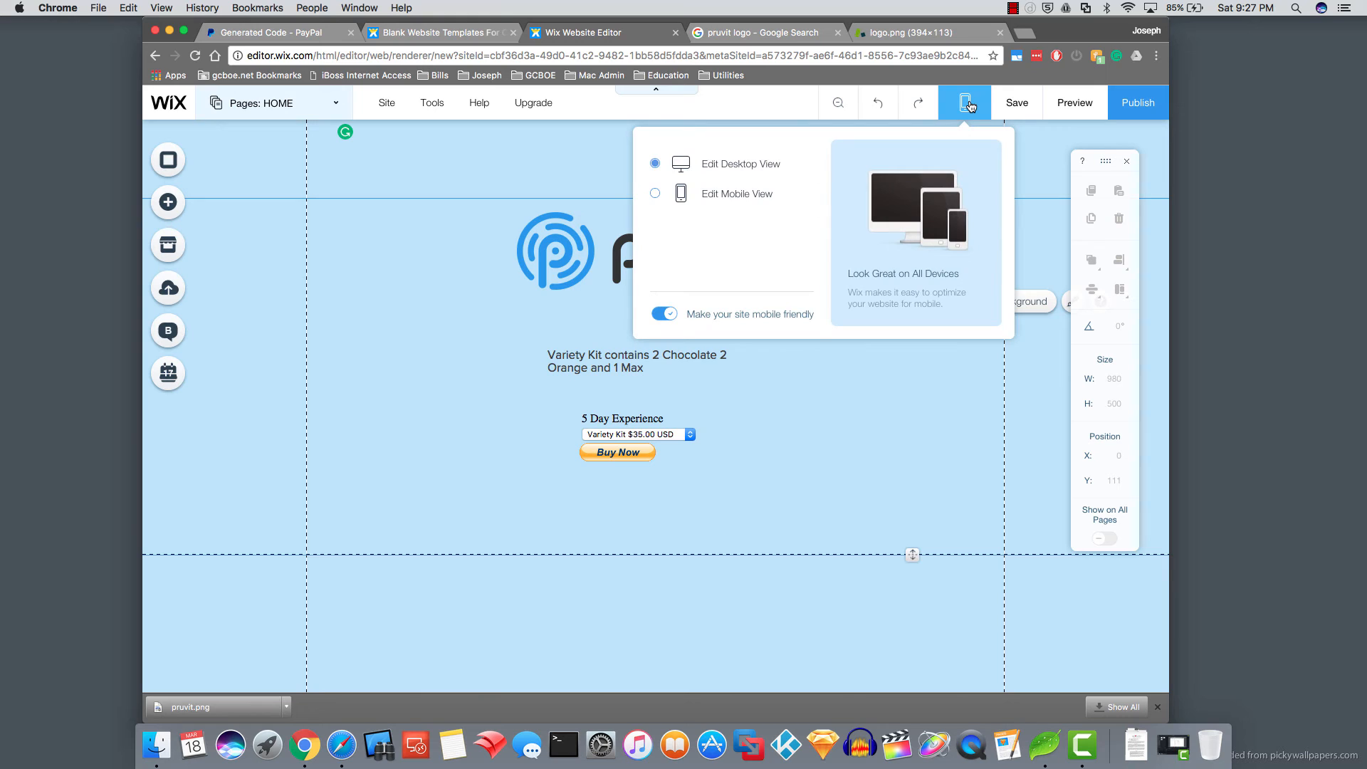
left_click(694, 202)
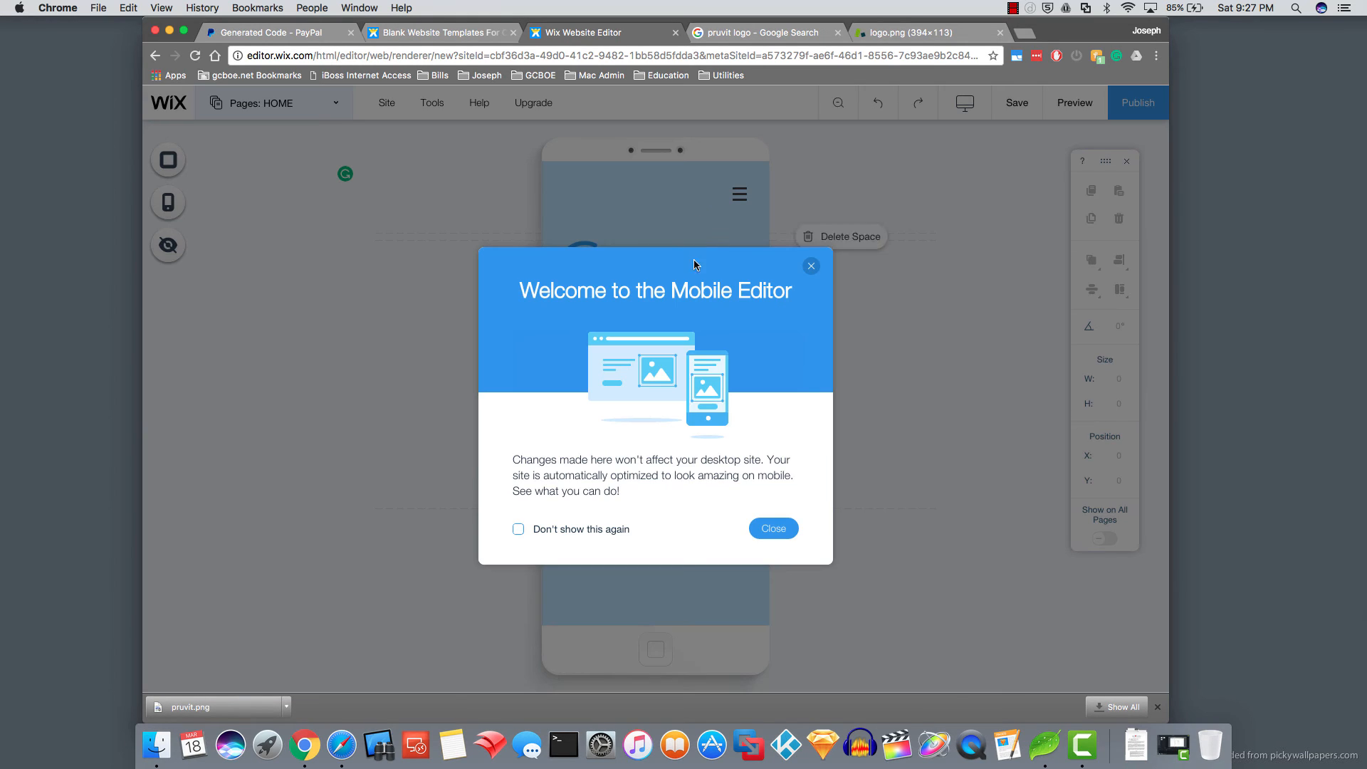
left_click(773, 528)
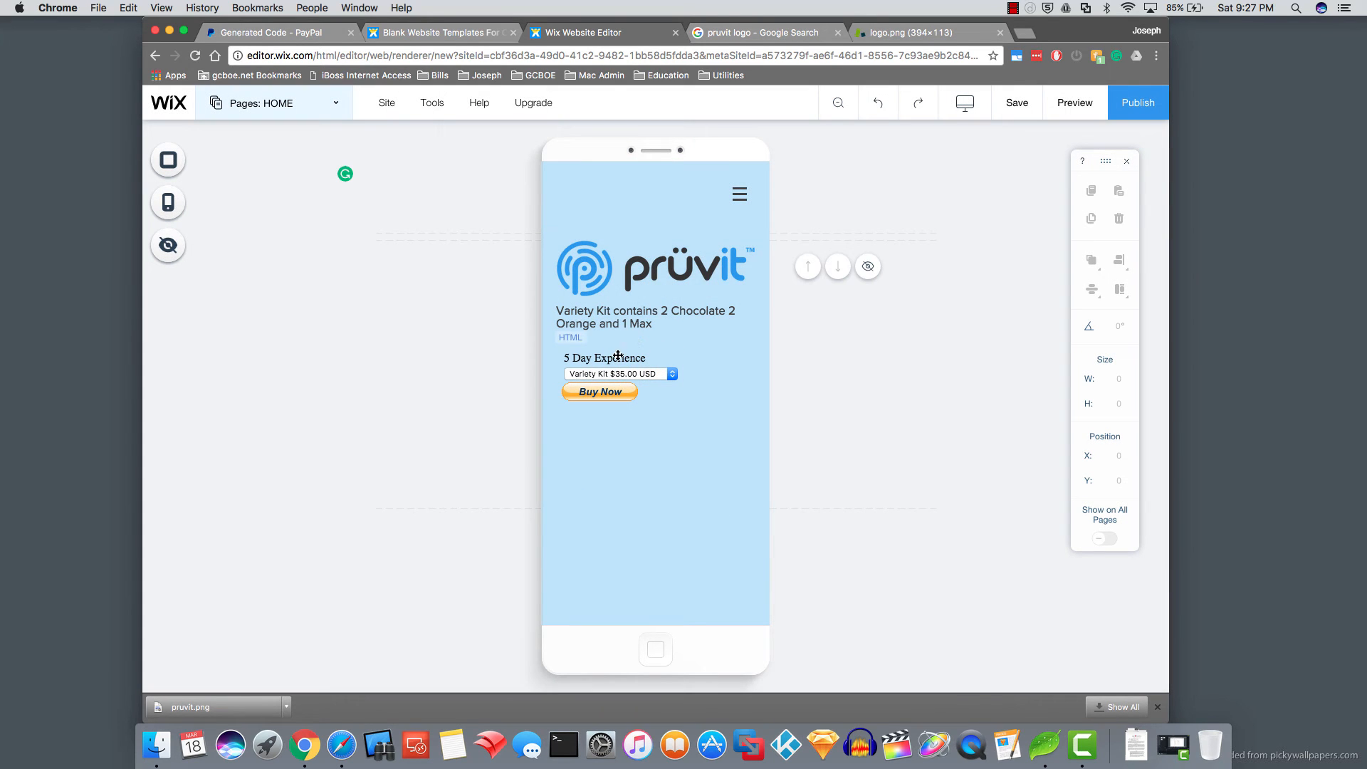
left_click_drag(619, 358, 635, 383)
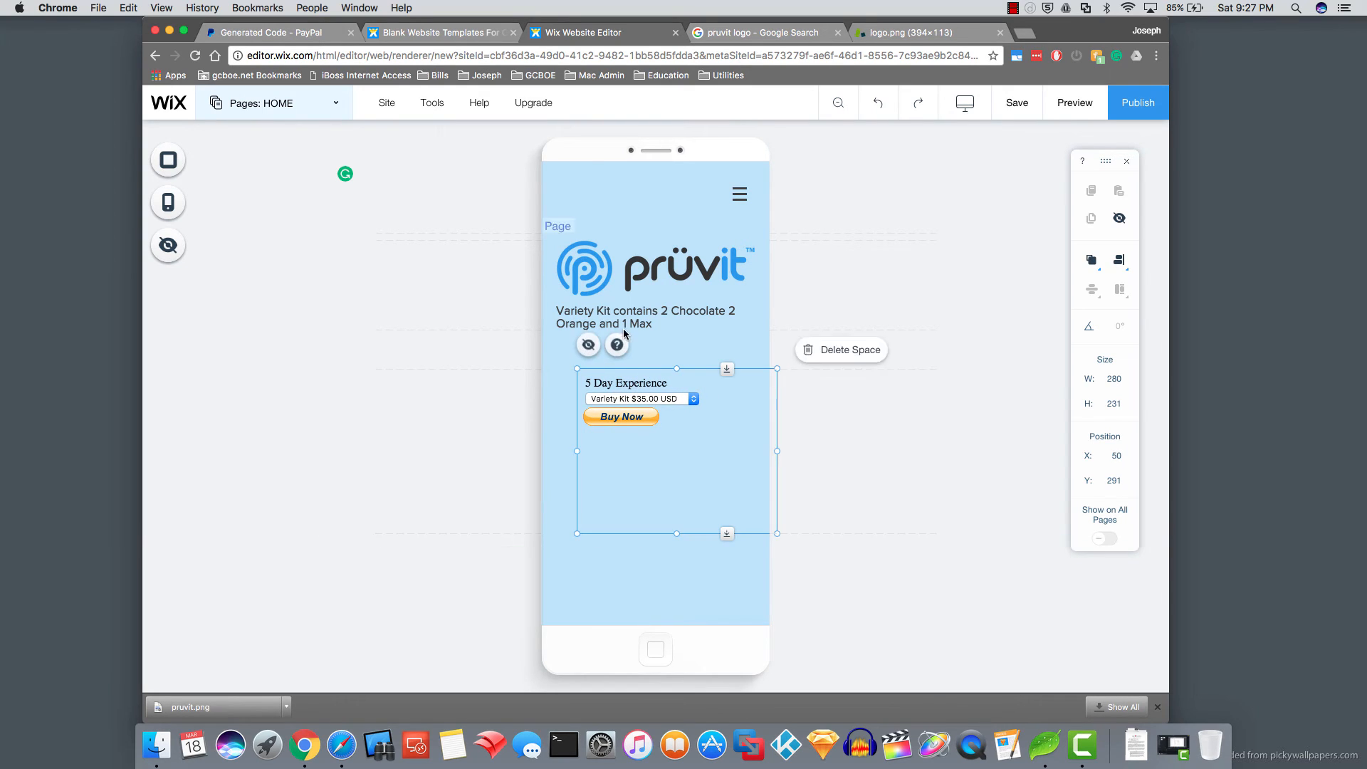
left_click(634, 325)
left_click_drag(634, 325, 629, 345)
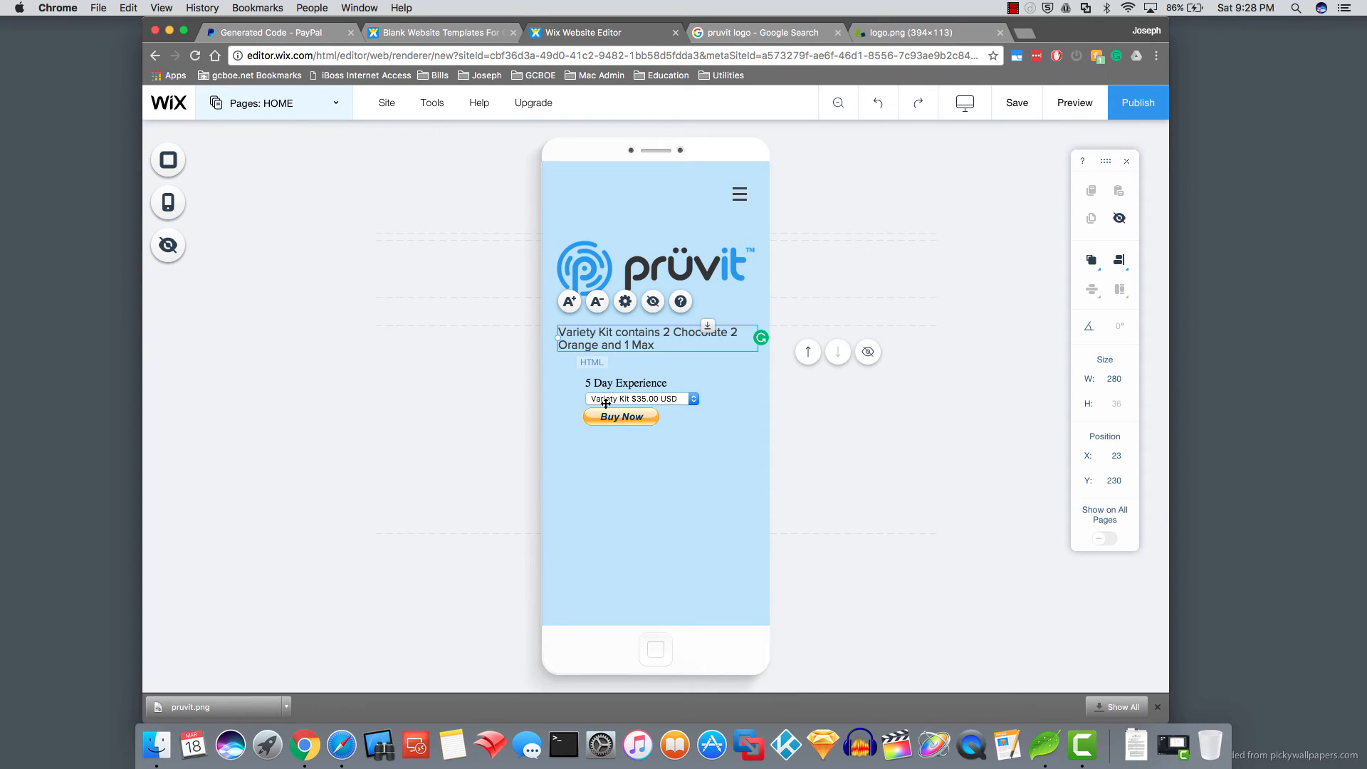
left_click(965, 103)
left_click(707, 156)
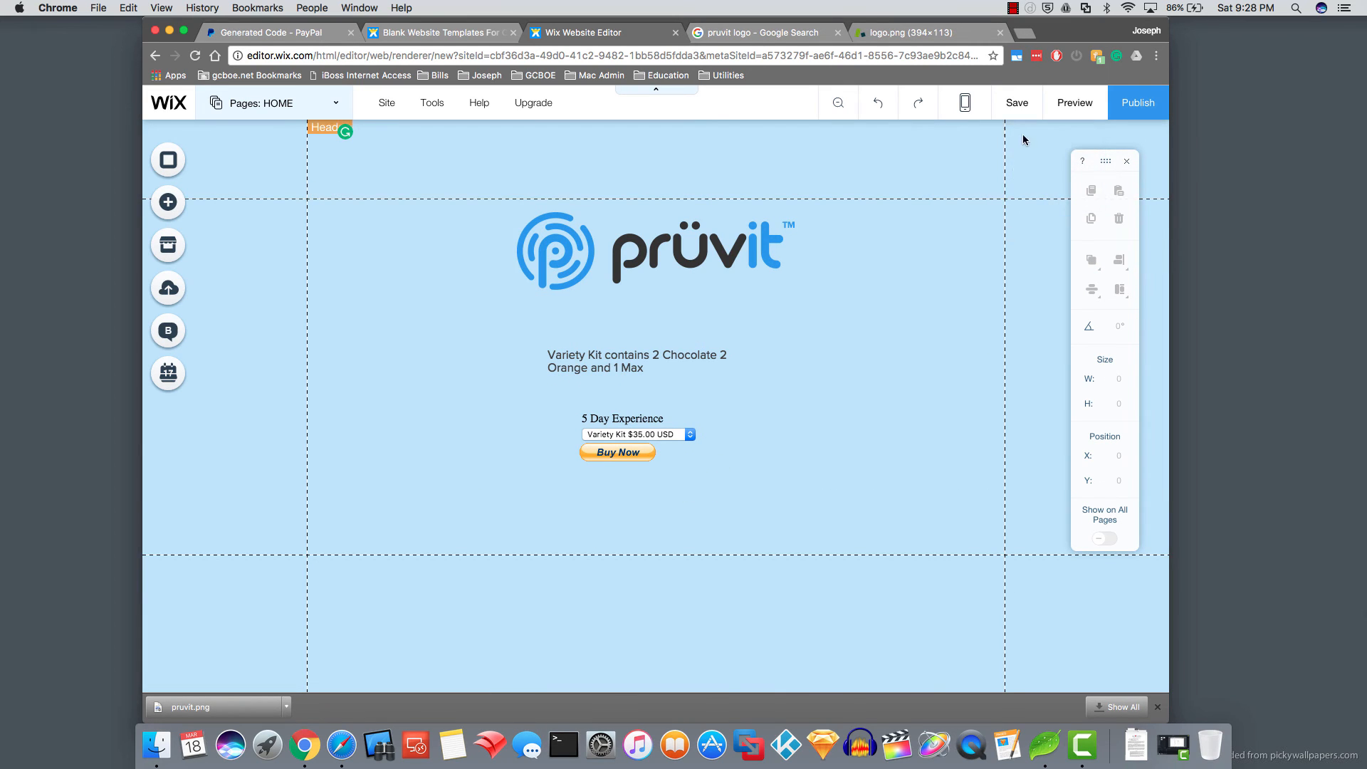
- Save the site with the address name 'keto' and publish it live
left_click(1018, 103)
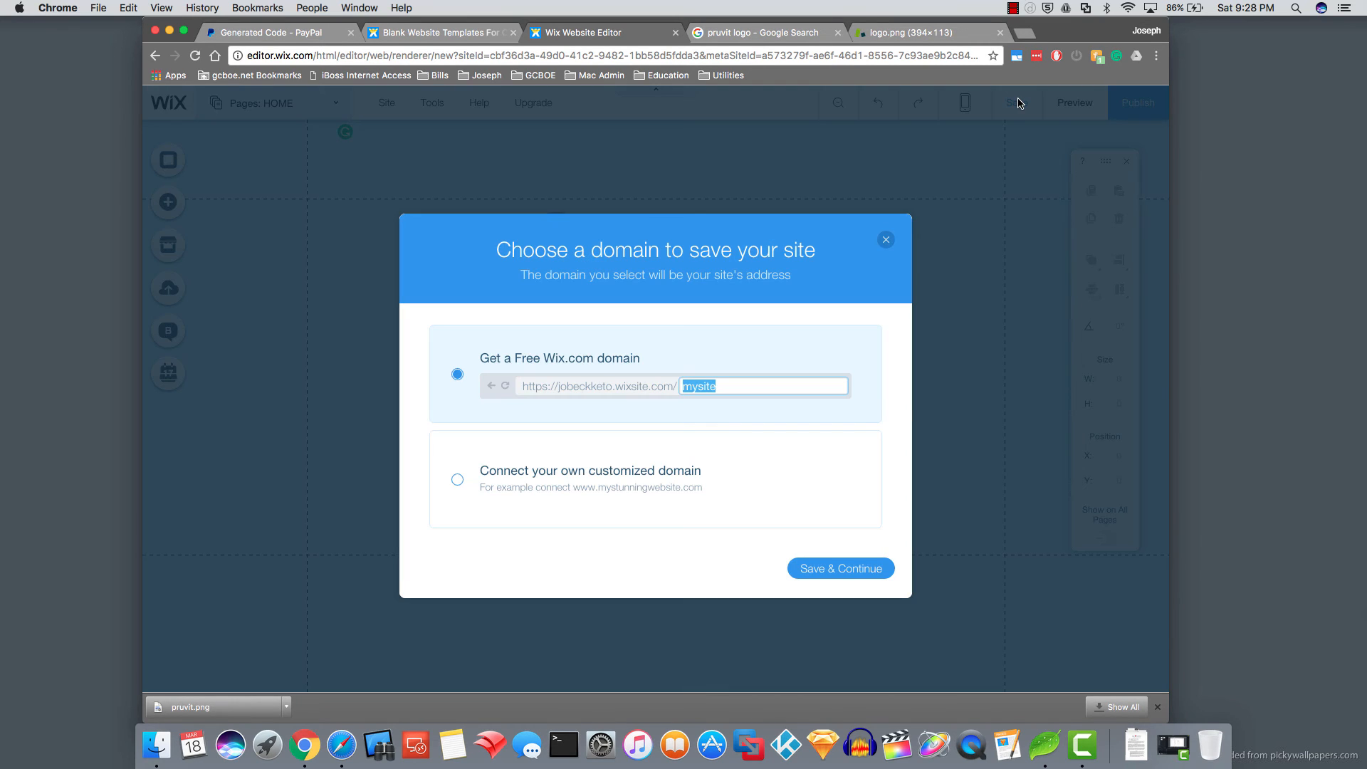
mouse_move(546, 391)
type("keto")
left_click(819, 570)
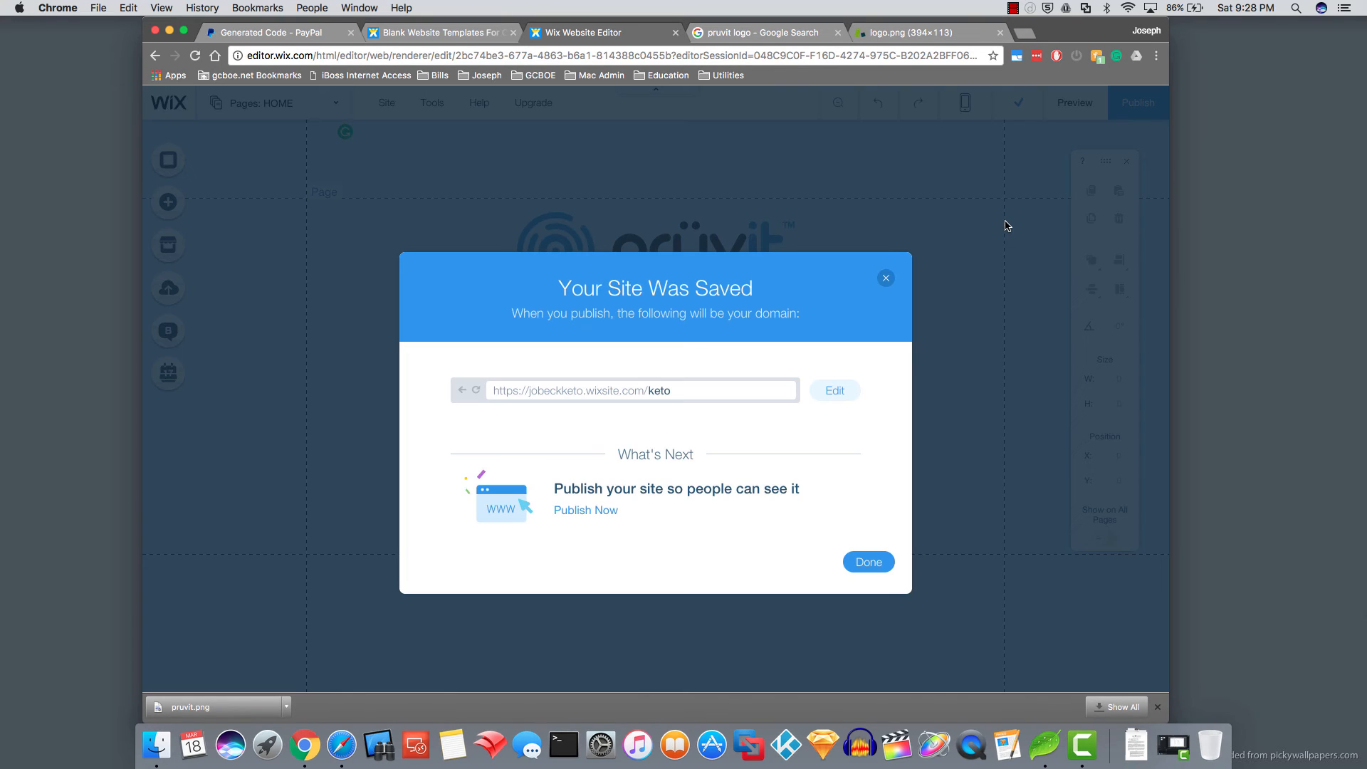
left_click(580, 513)
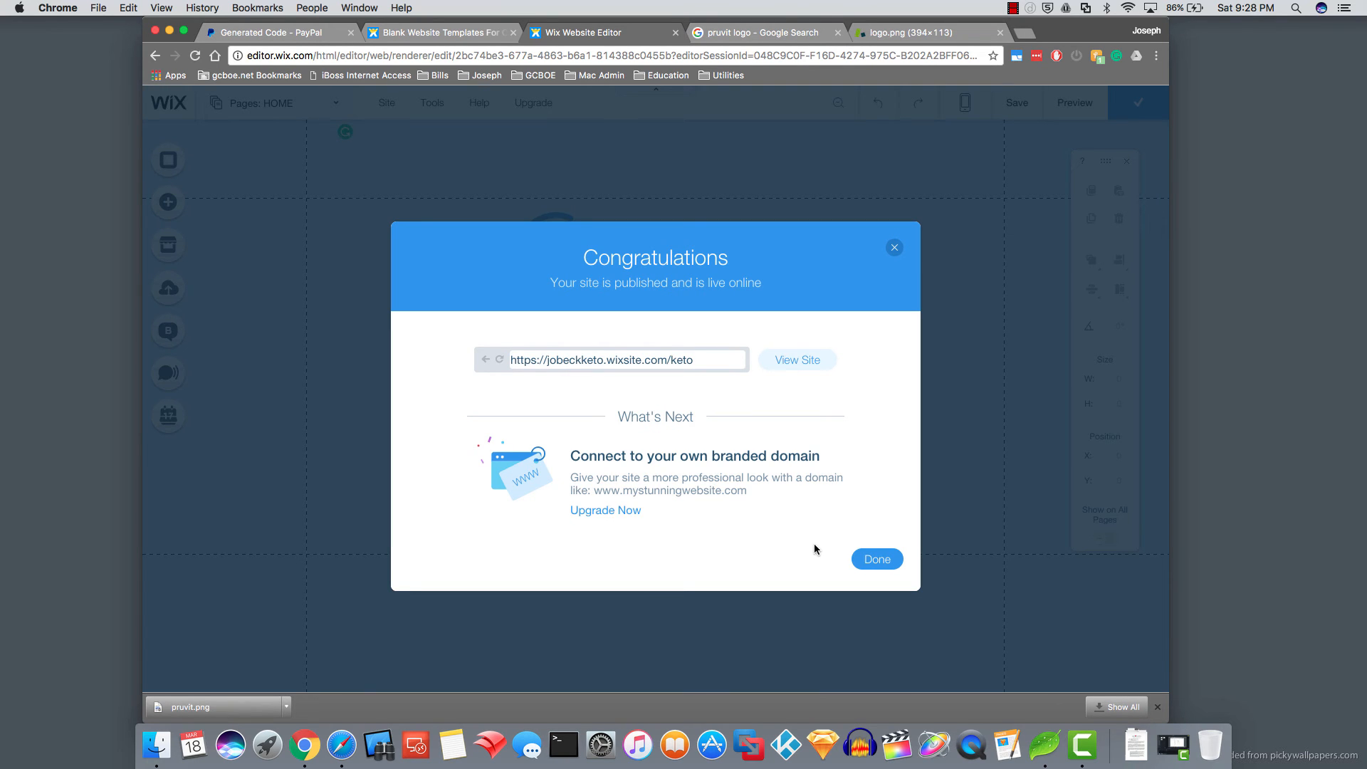
left_click(867, 557)
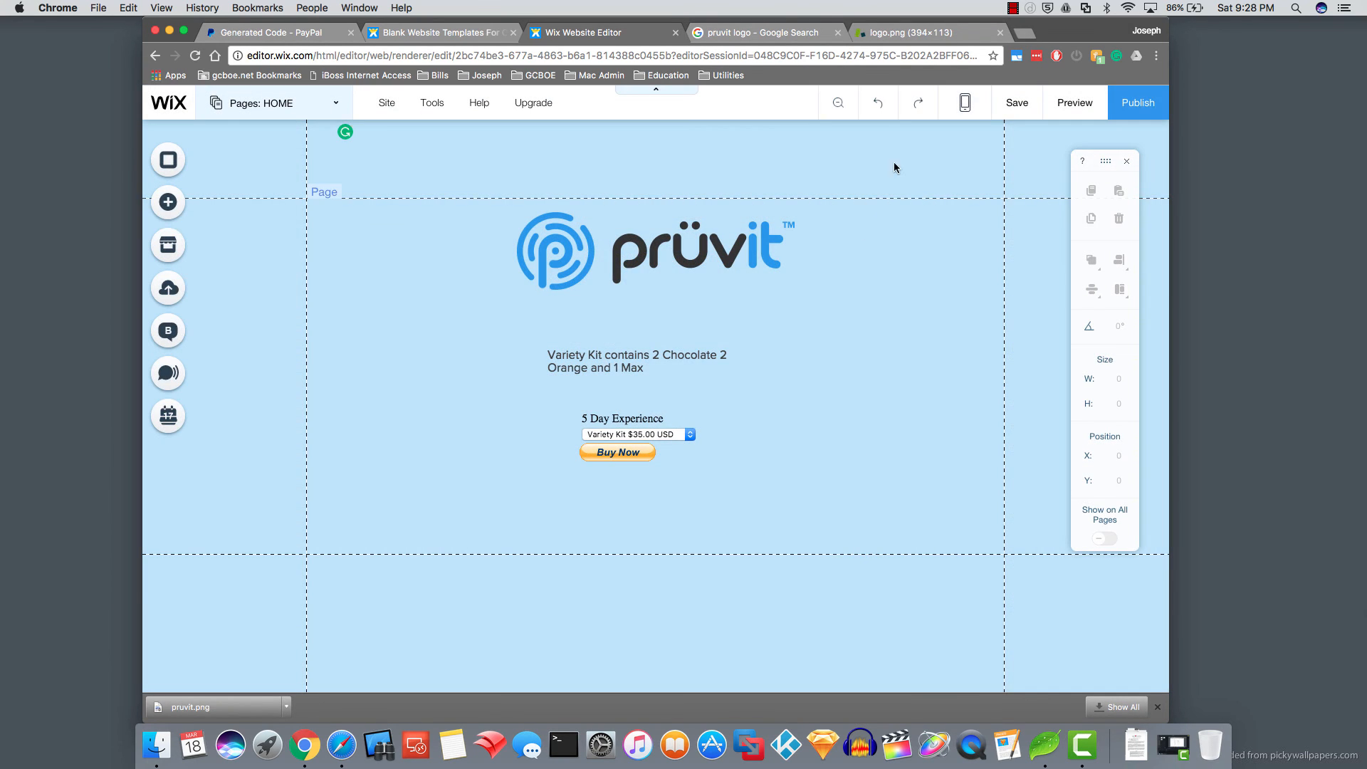
- Load the live wixsite.com/keto address in a new tab, check its product dropdown, then return to the editor
left_click(1025, 34)
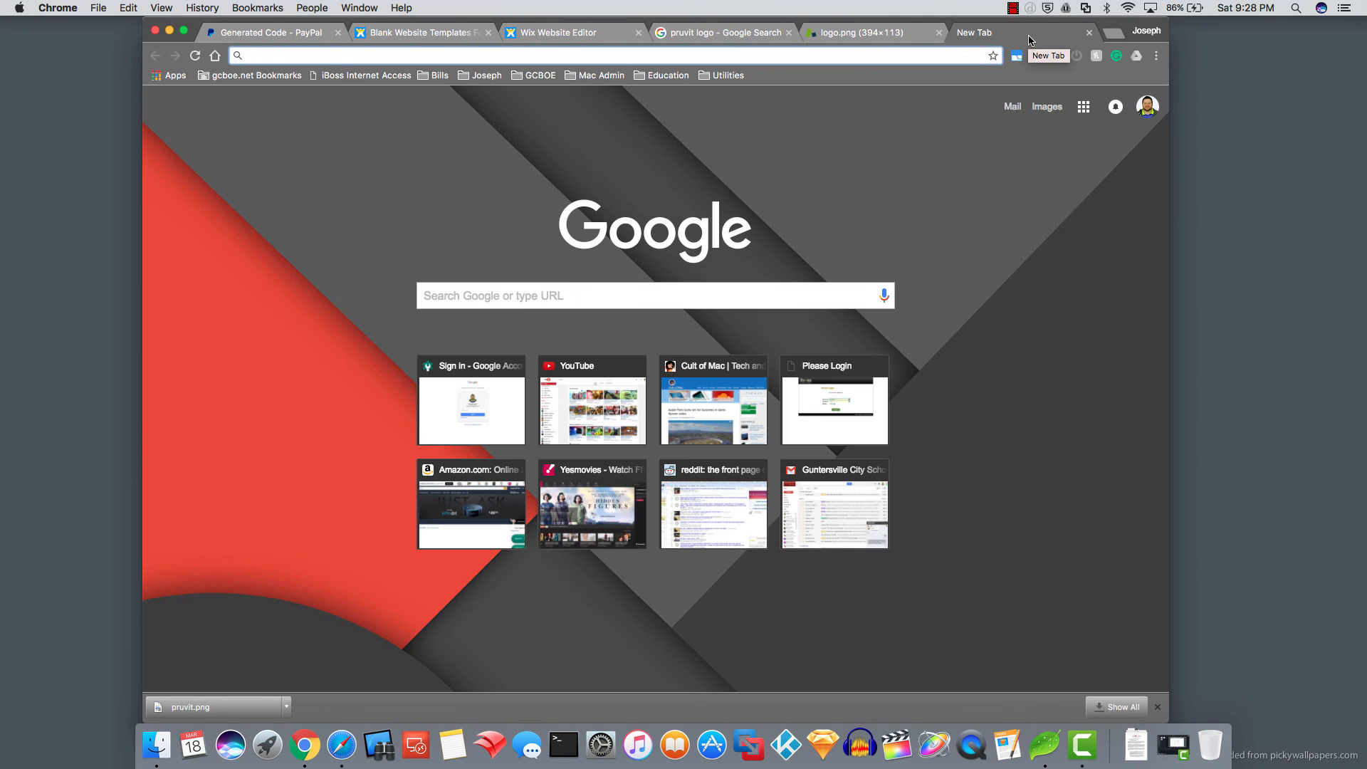
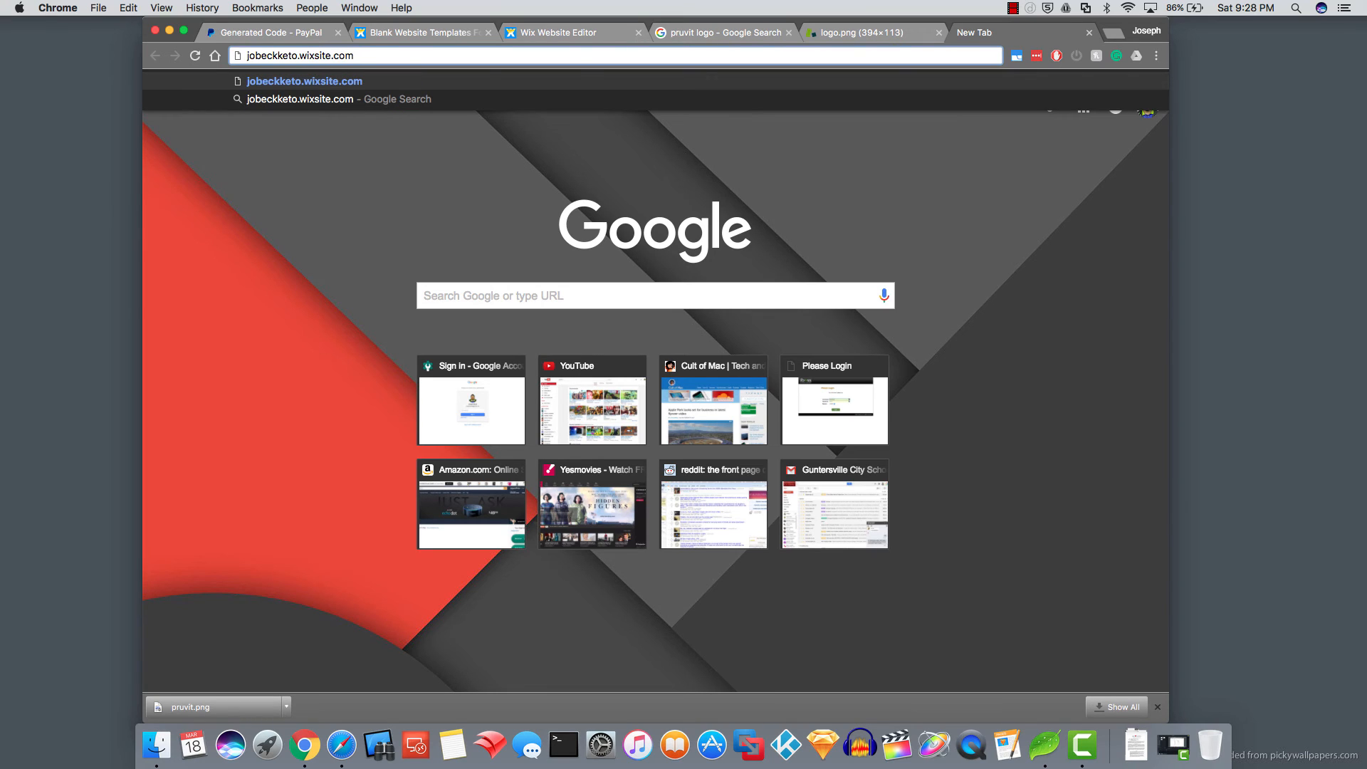
key("Return")
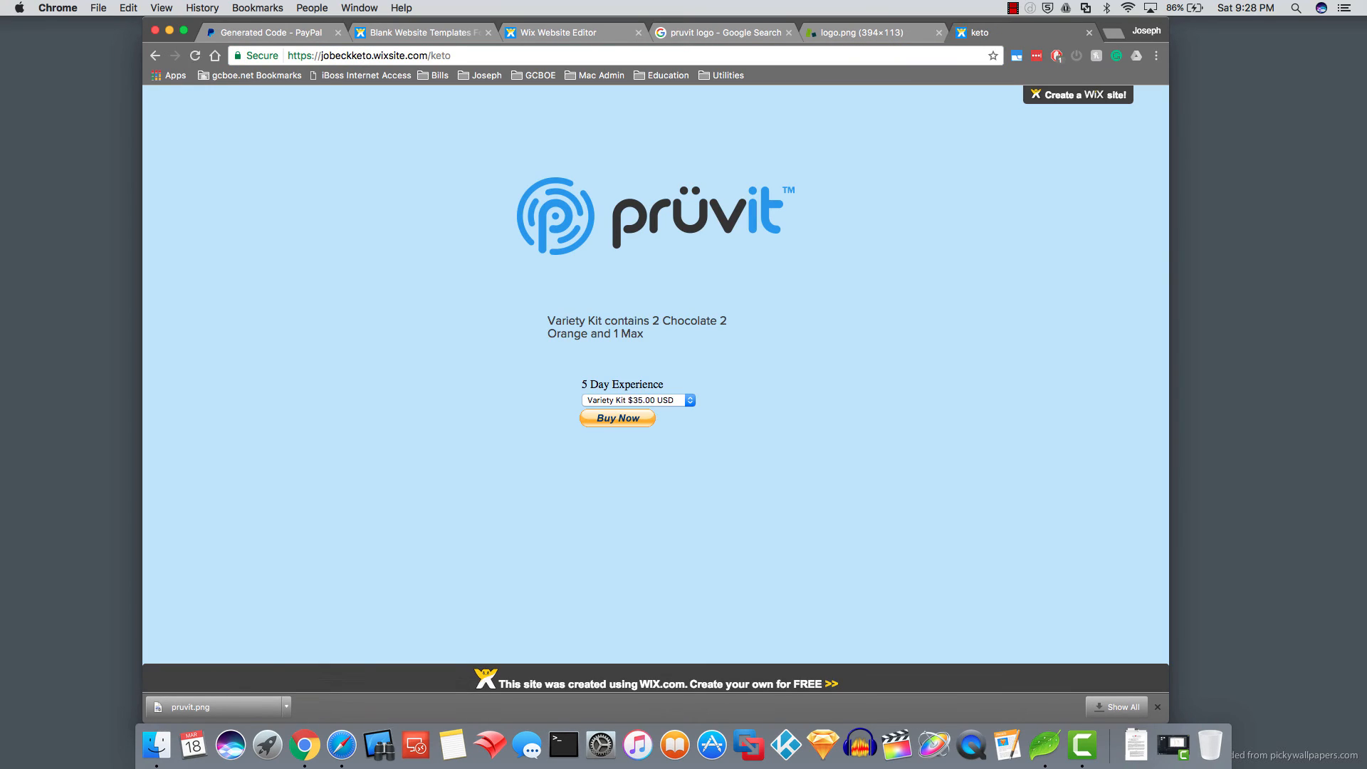
left_click(690, 399)
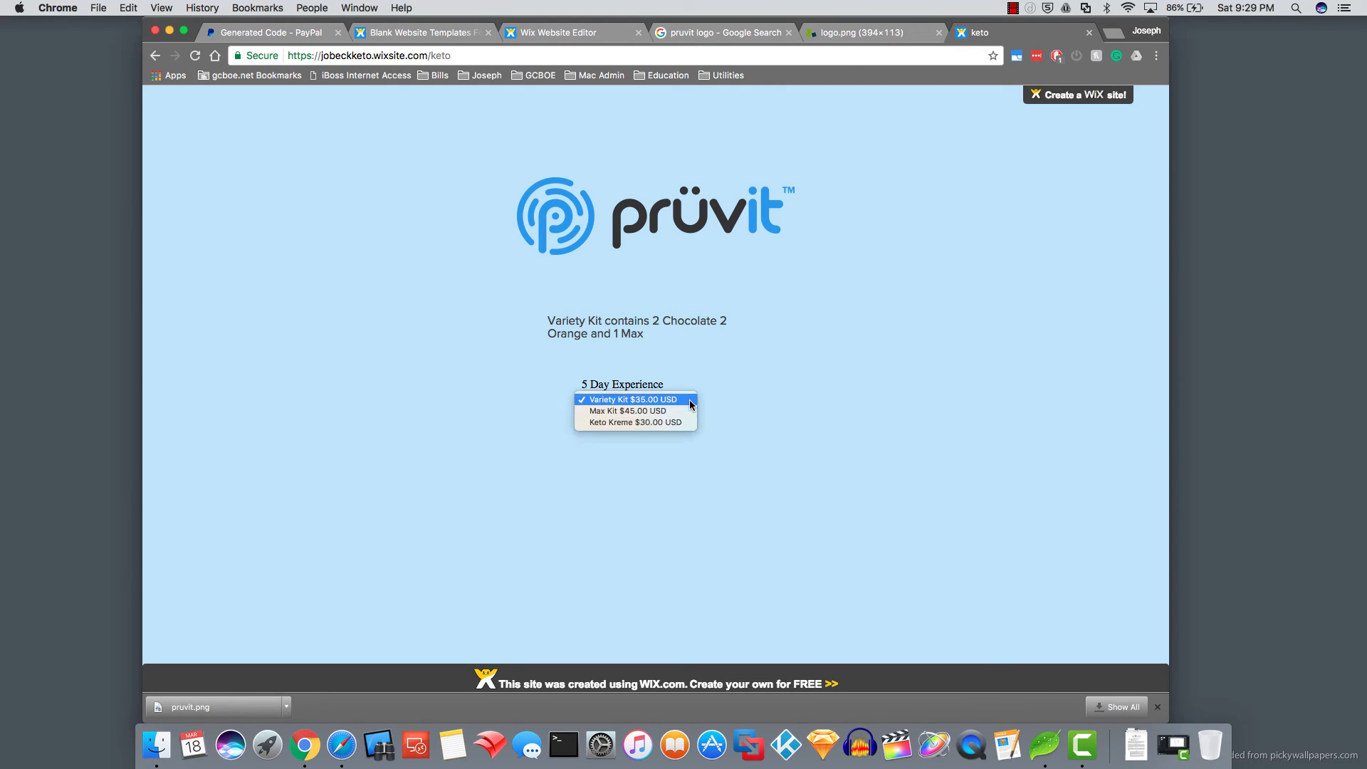
left_click(662, 400)
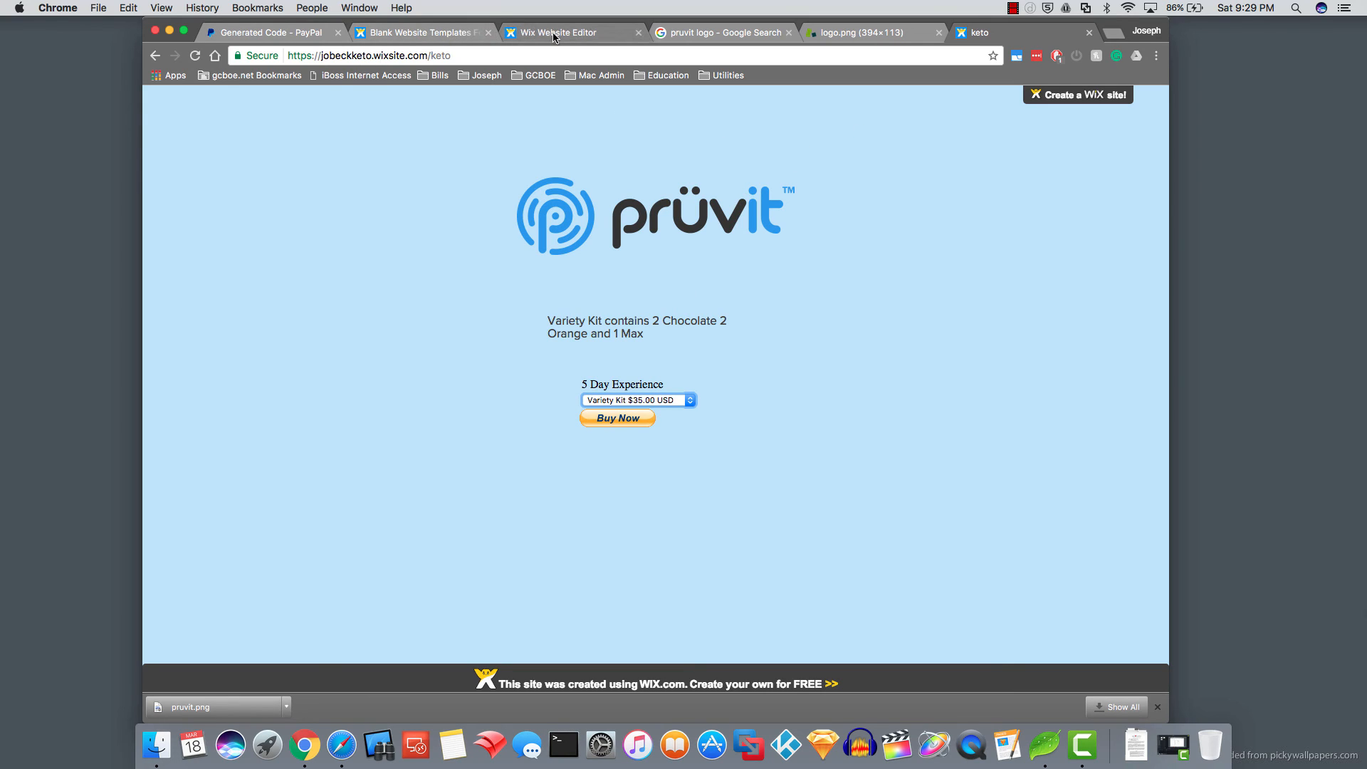
left_click(515, 38)
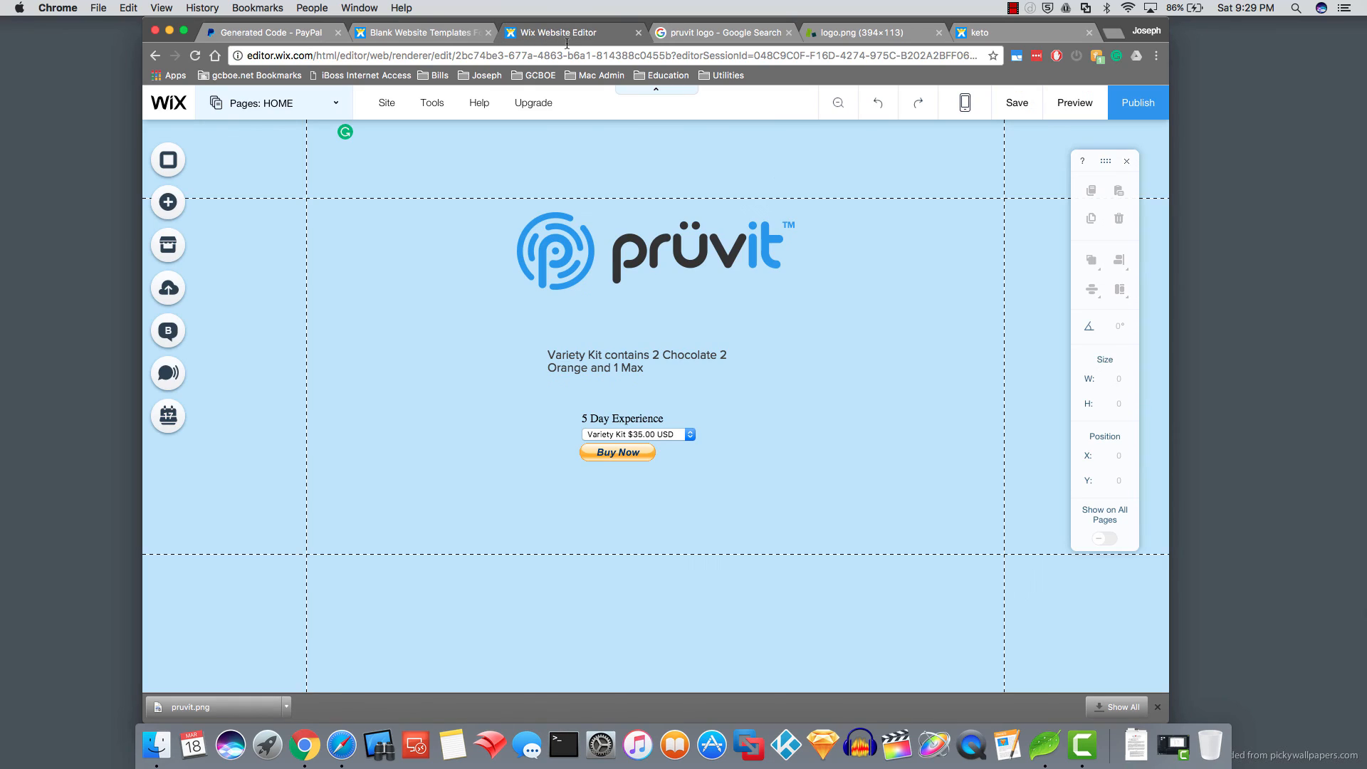
- Add a new page named 'Thank You' and open it
left_click(335, 104)
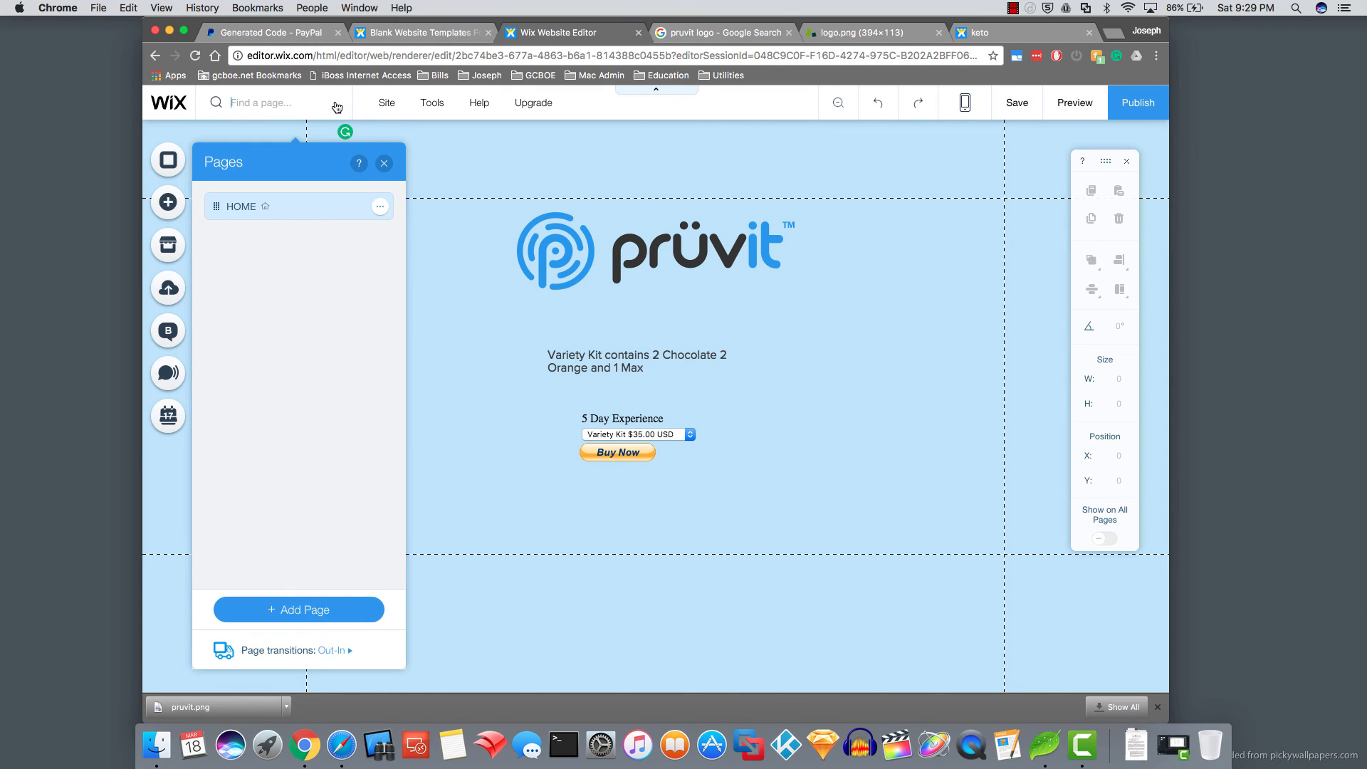
left_click(303, 615)
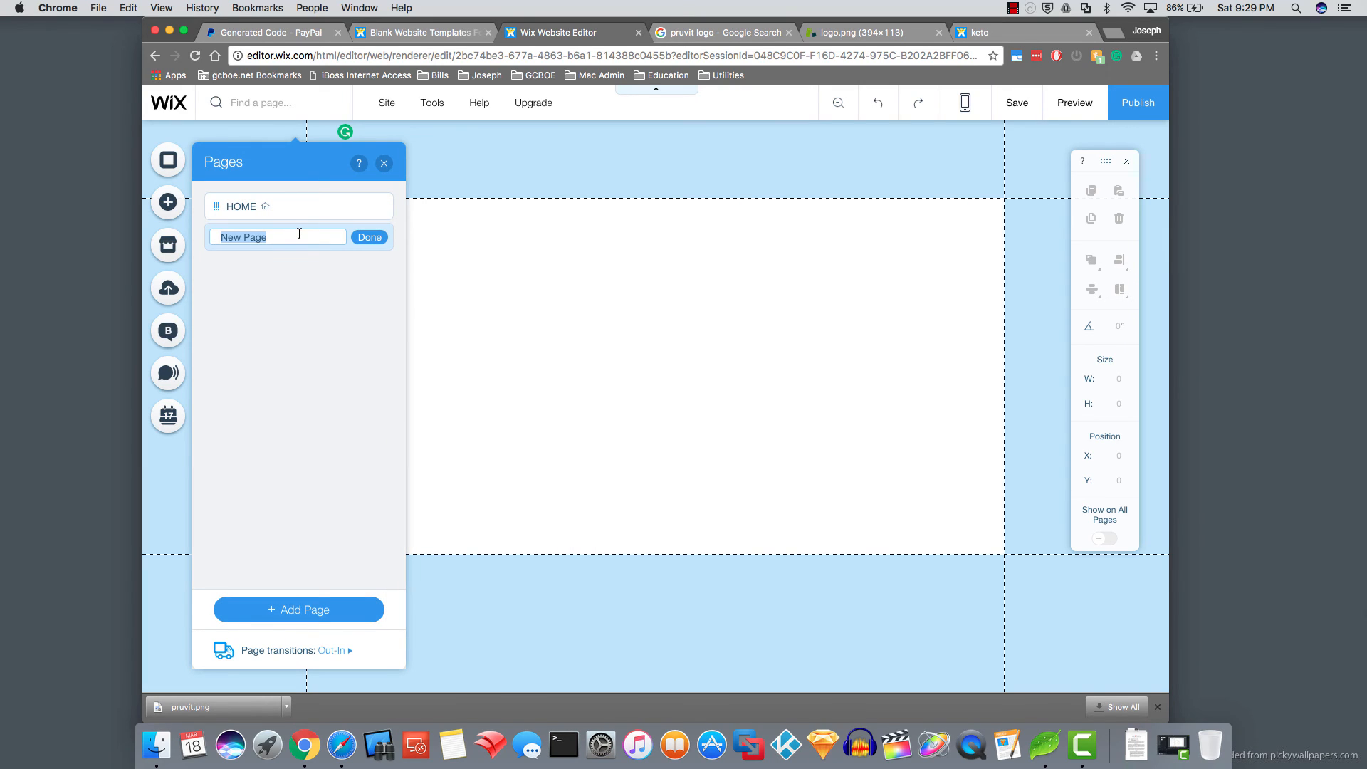
type("Thank You")
left_click(370, 237)
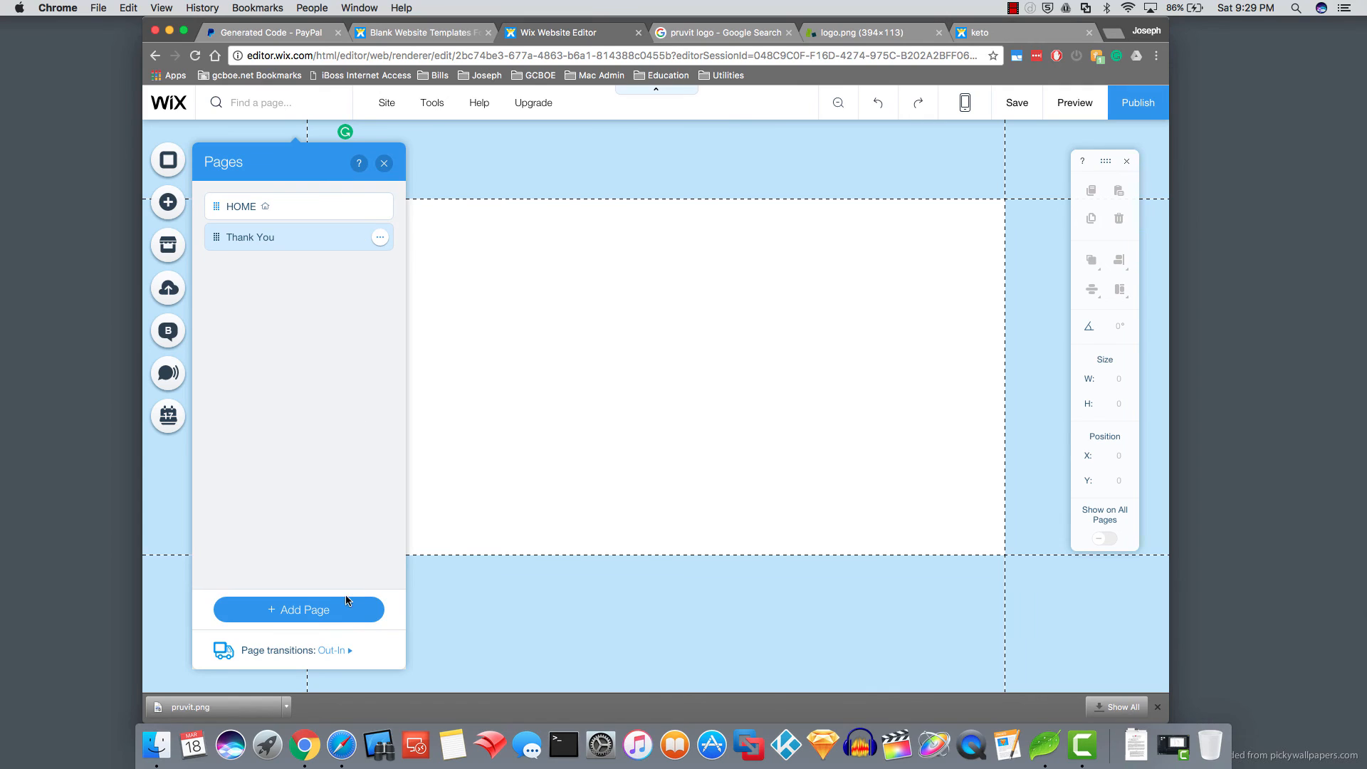
left_click(444, 410)
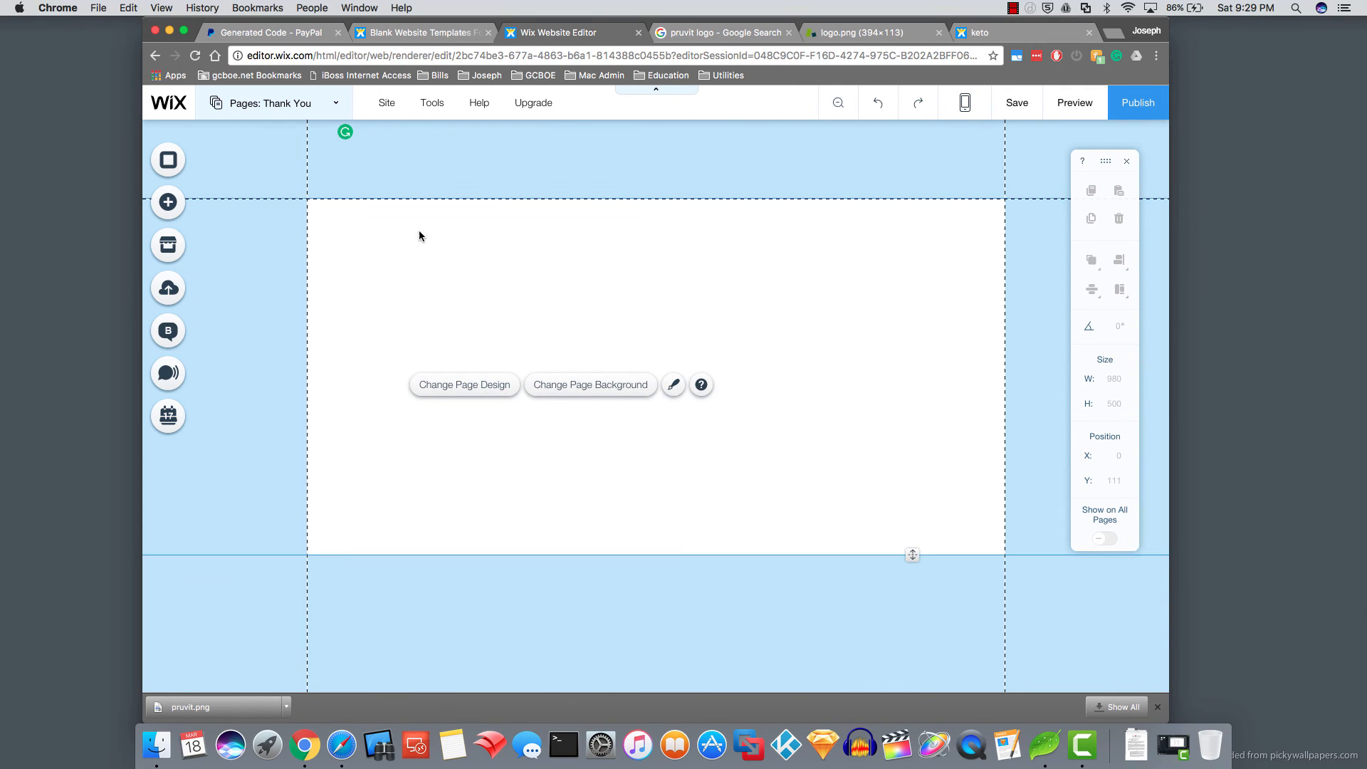
- Set the Thank You page design to No Color so it matches the light blue home page
left_click(488, 388)
left_click(488, 388)
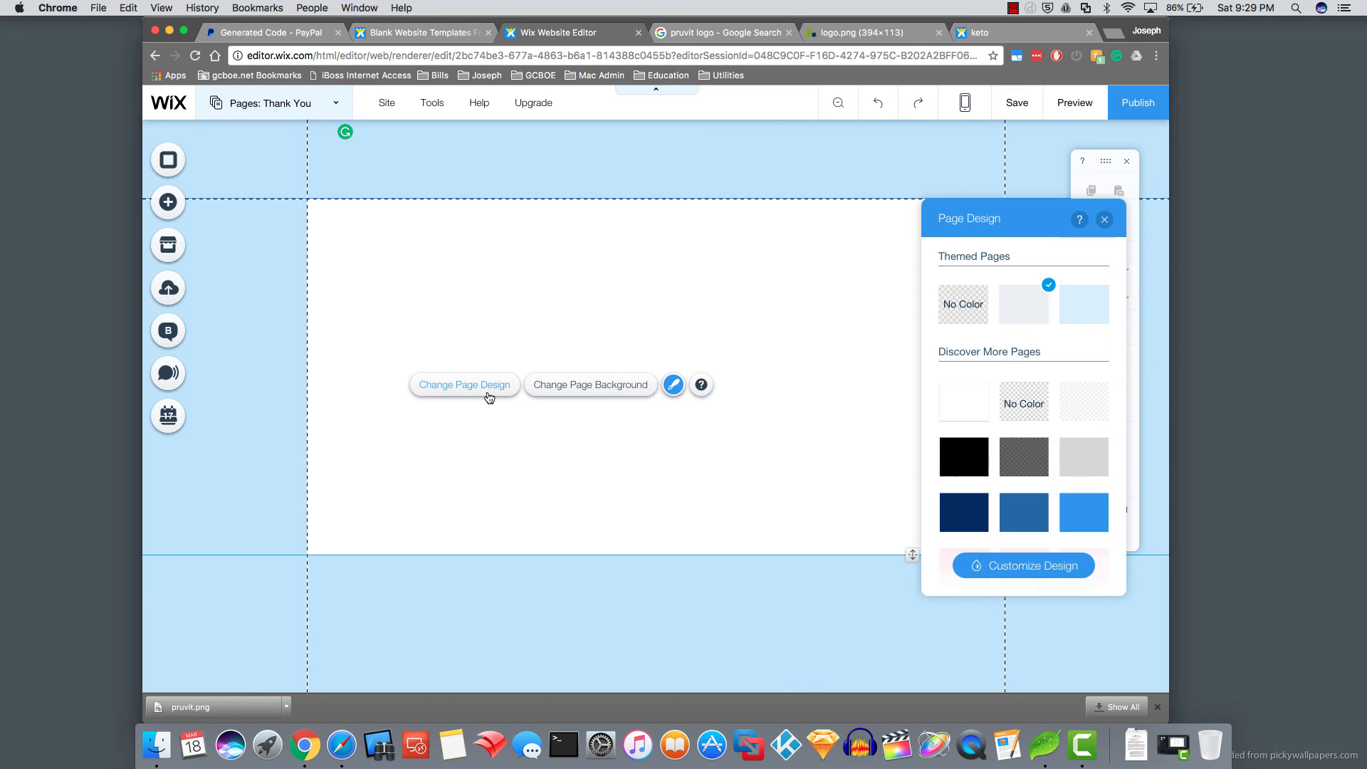
left_click(969, 308)
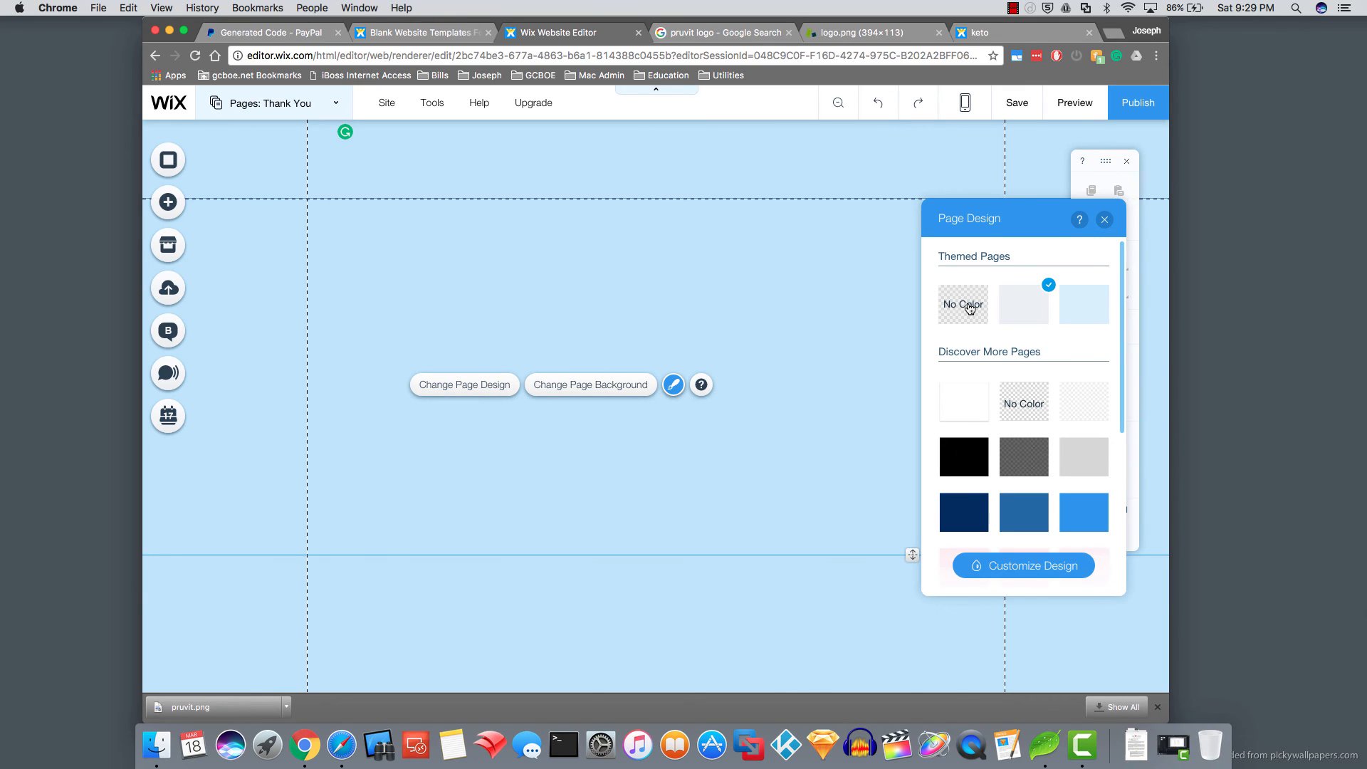
left_click(1103, 220)
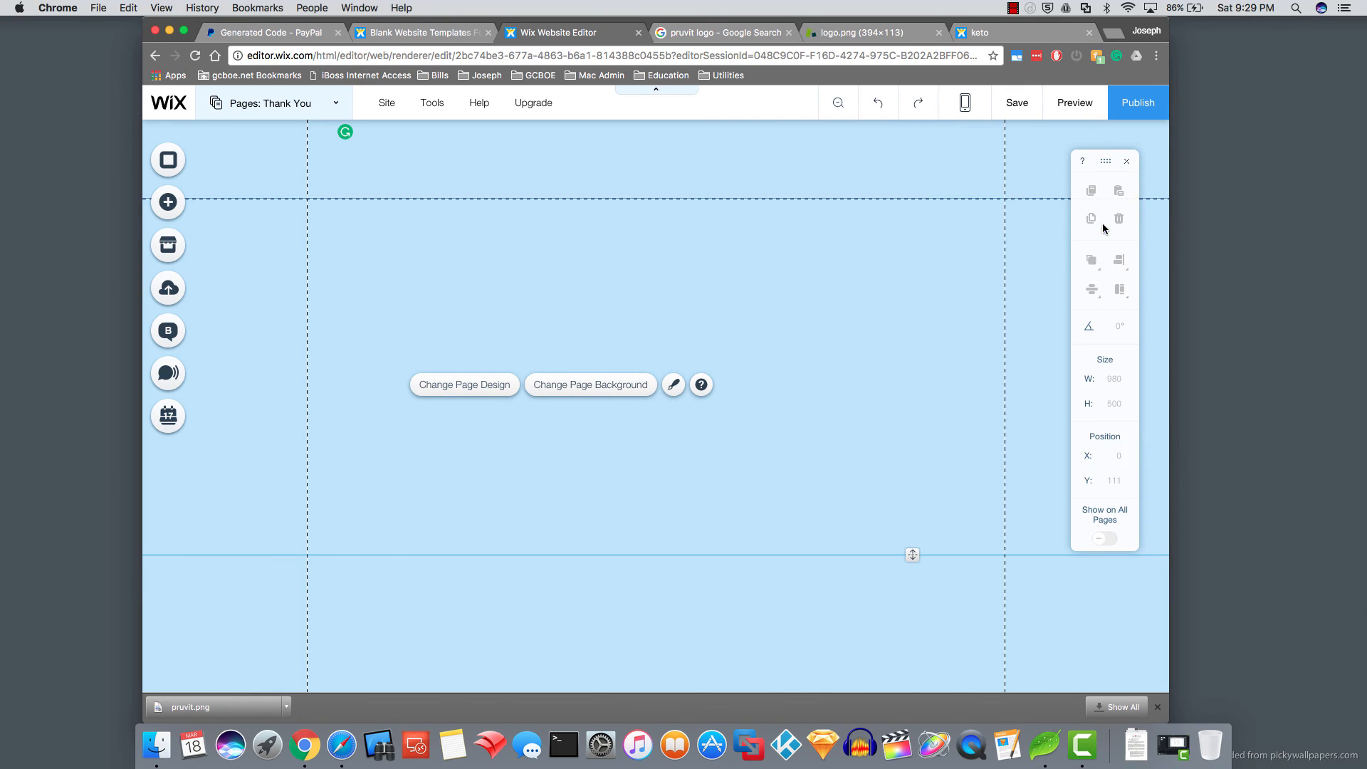
- Add a site title text reading 'Thank you for your purchase'
left_click(169, 206)
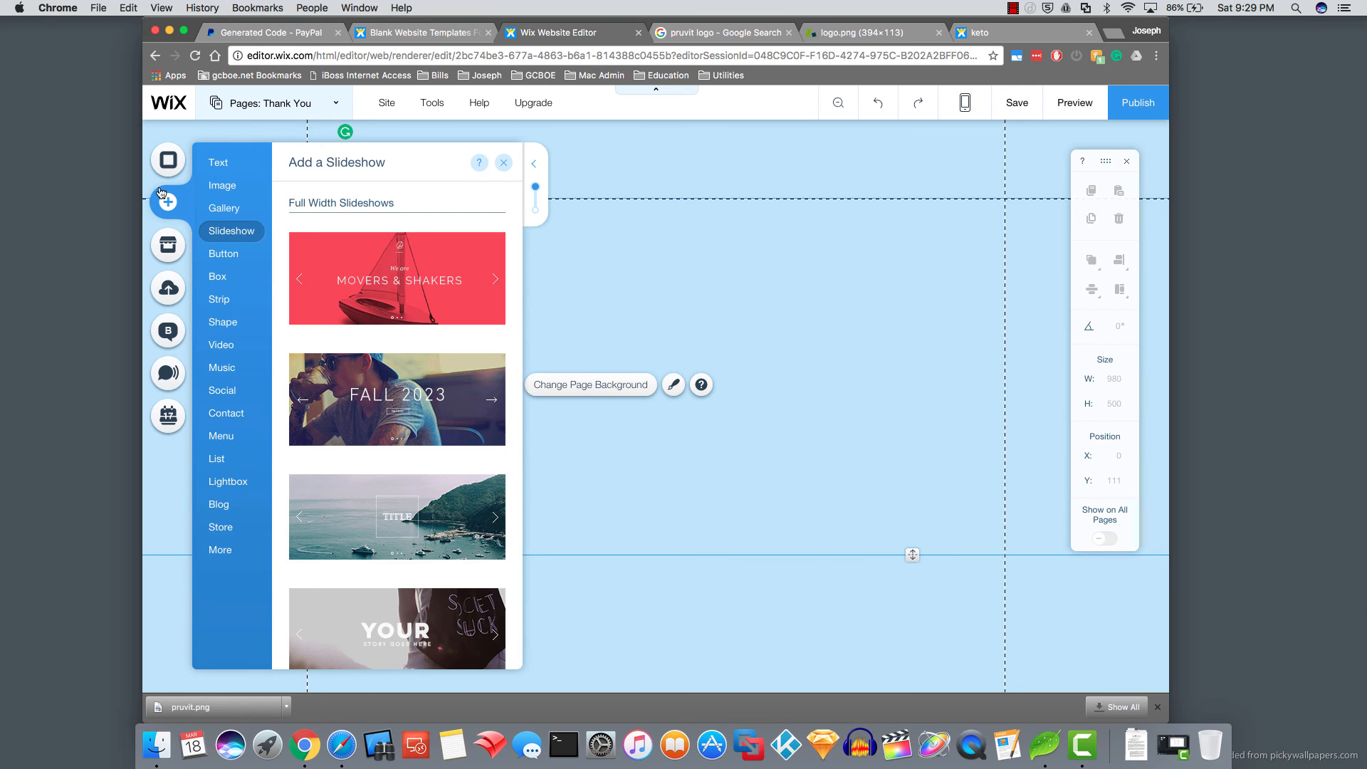
mouse_move(219, 168)
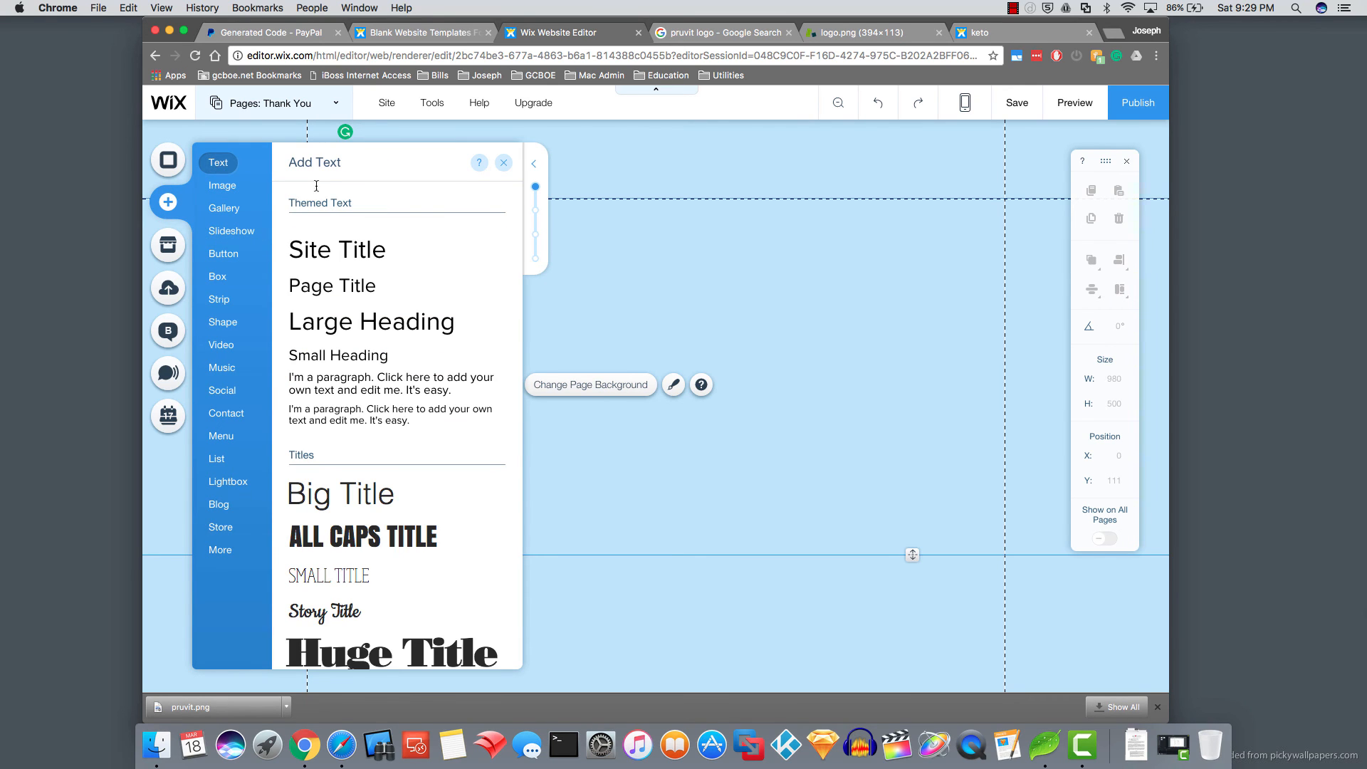
left_click(349, 250)
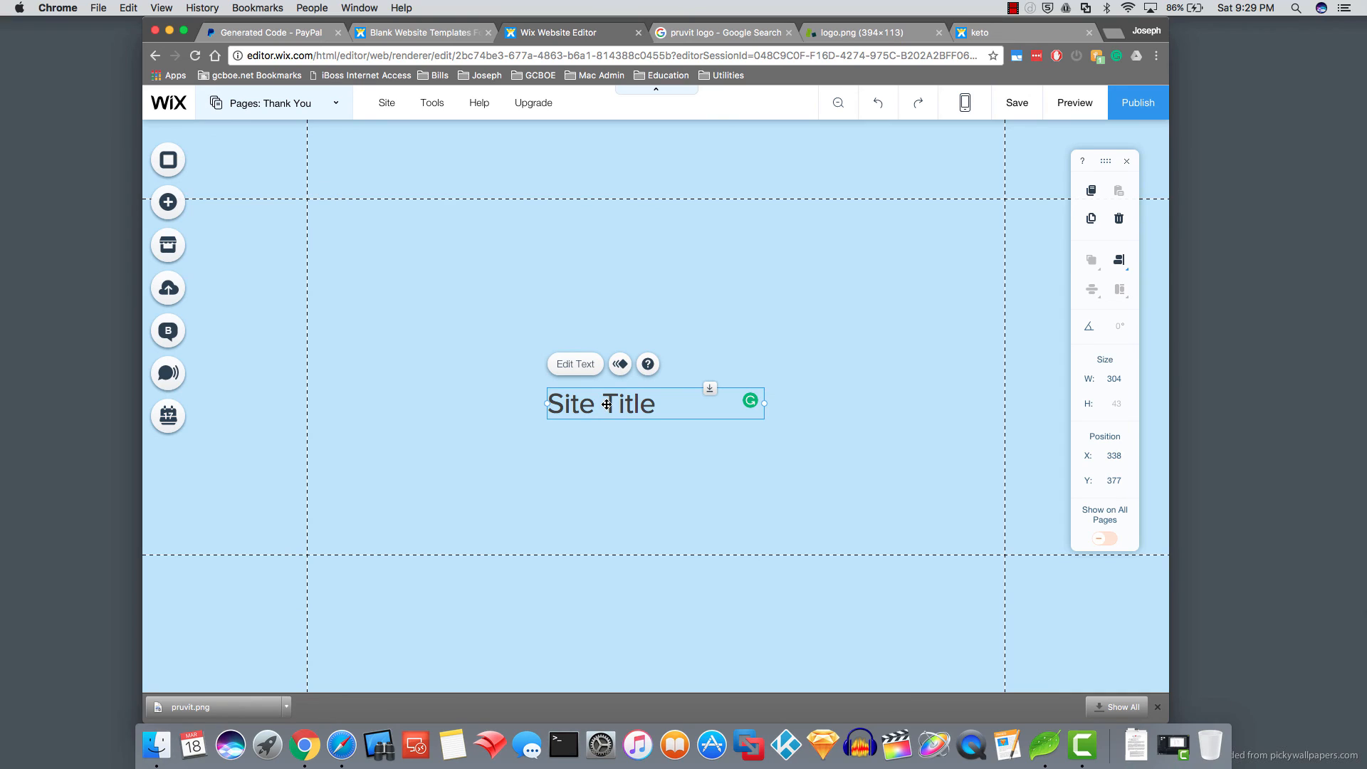
double_click(606, 404)
type("T")
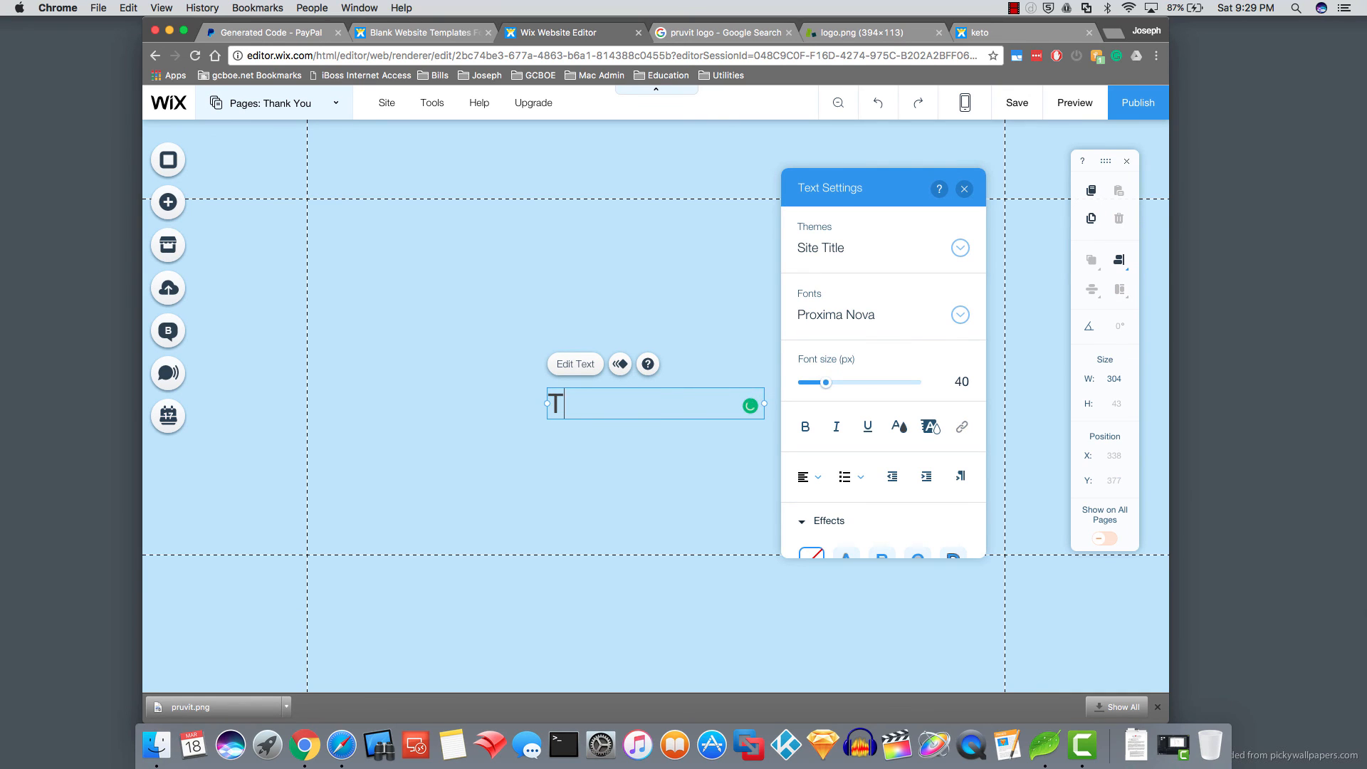
type("hank you for y")
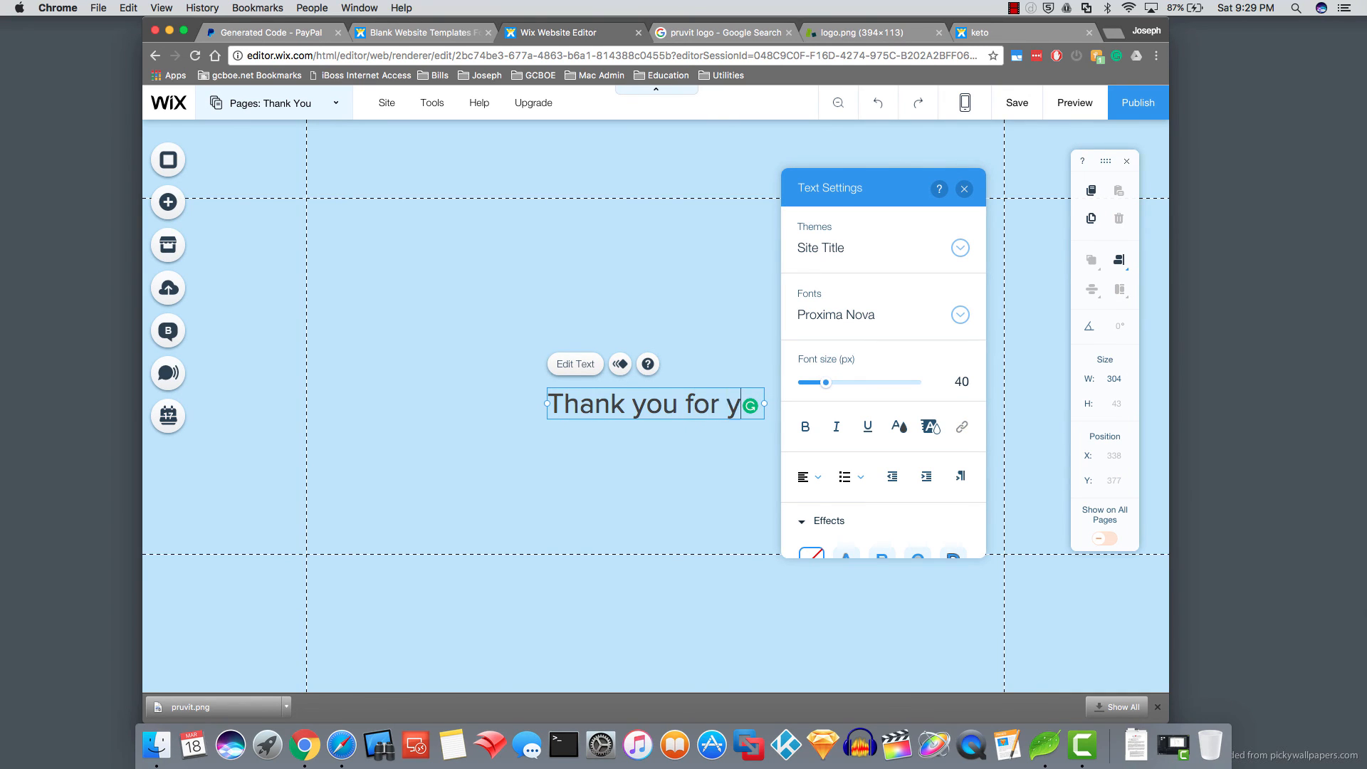
type("our purchase")
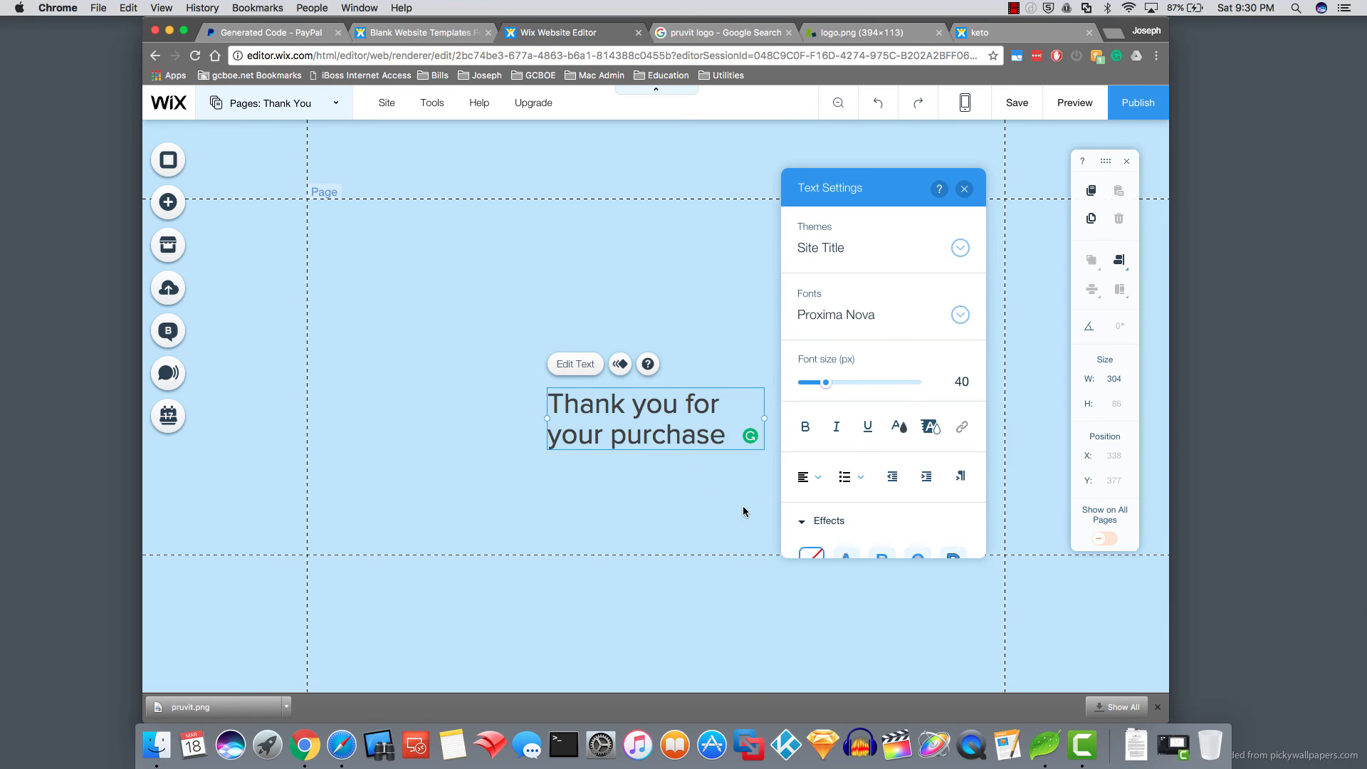
left_click(724, 479)
- Move the heading up-left near the top and widen it to fit one line
left_click_drag(644, 430, 609, 309)
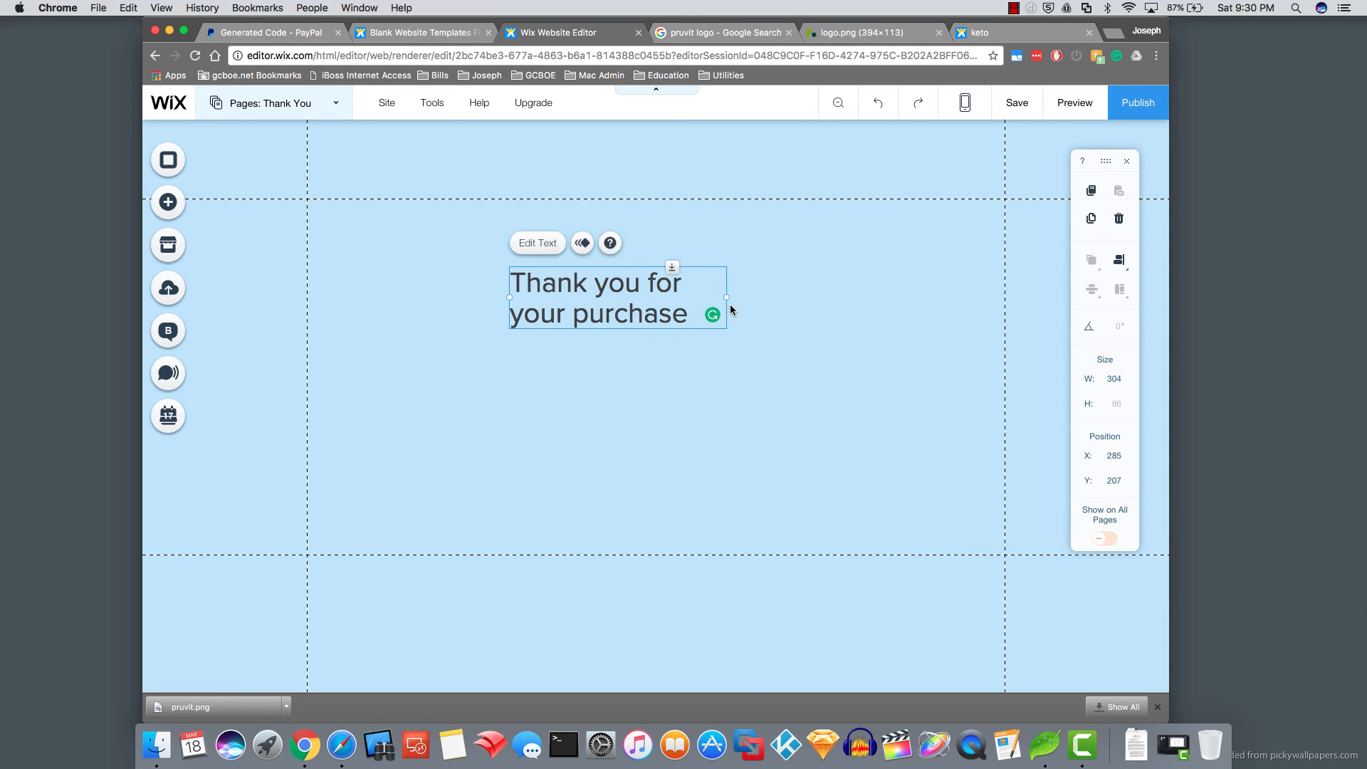
left_click_drag(729, 297, 939, 296)
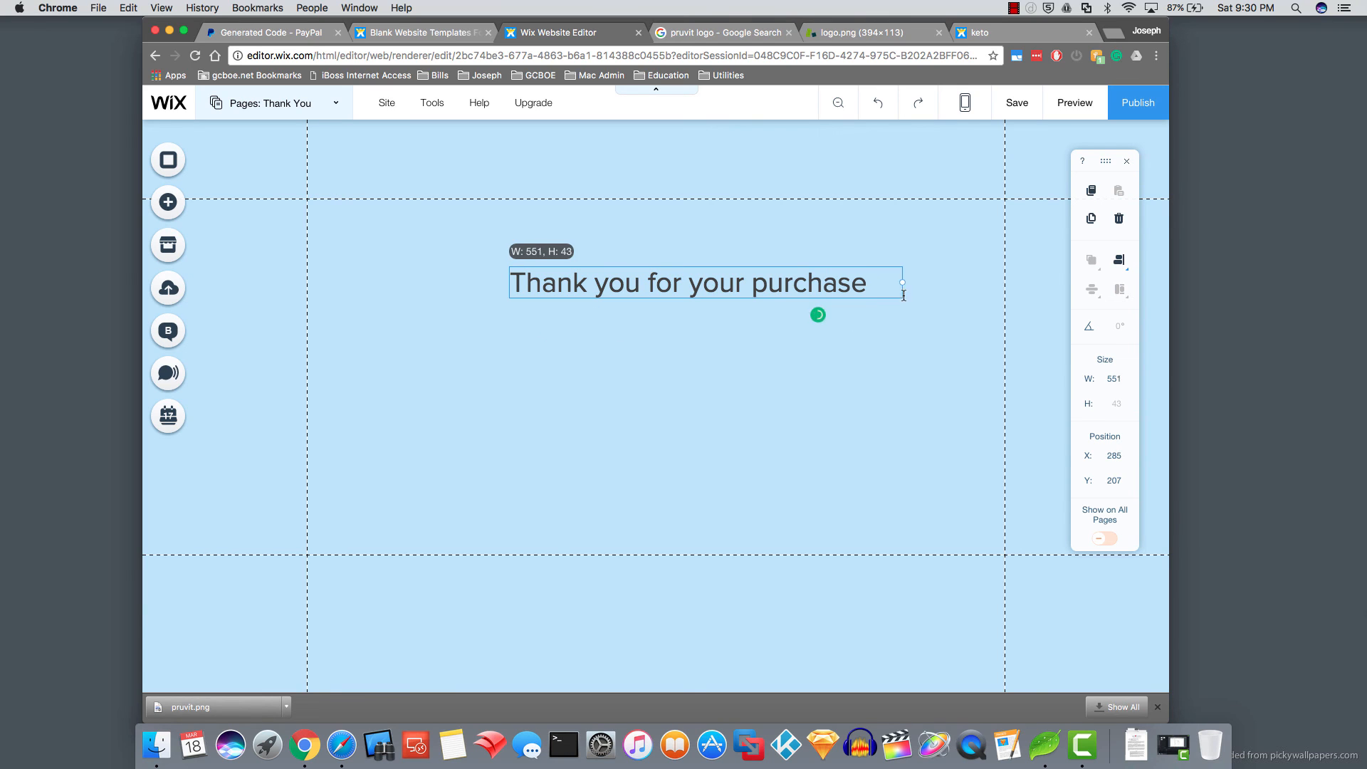
left_click_drag(734, 288, 686, 274)
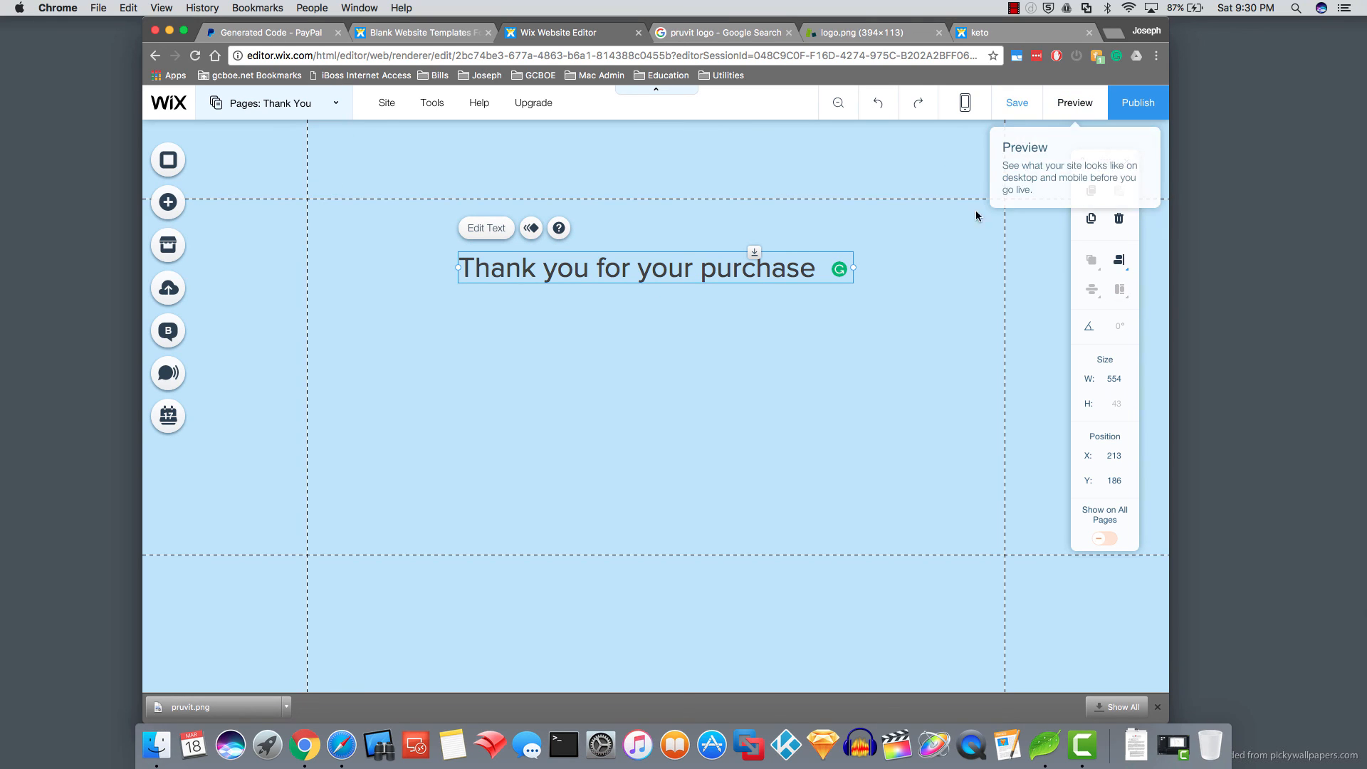
- Save the site with its address ending changed to 'thankyou' and publish it live
left_click(1014, 110)
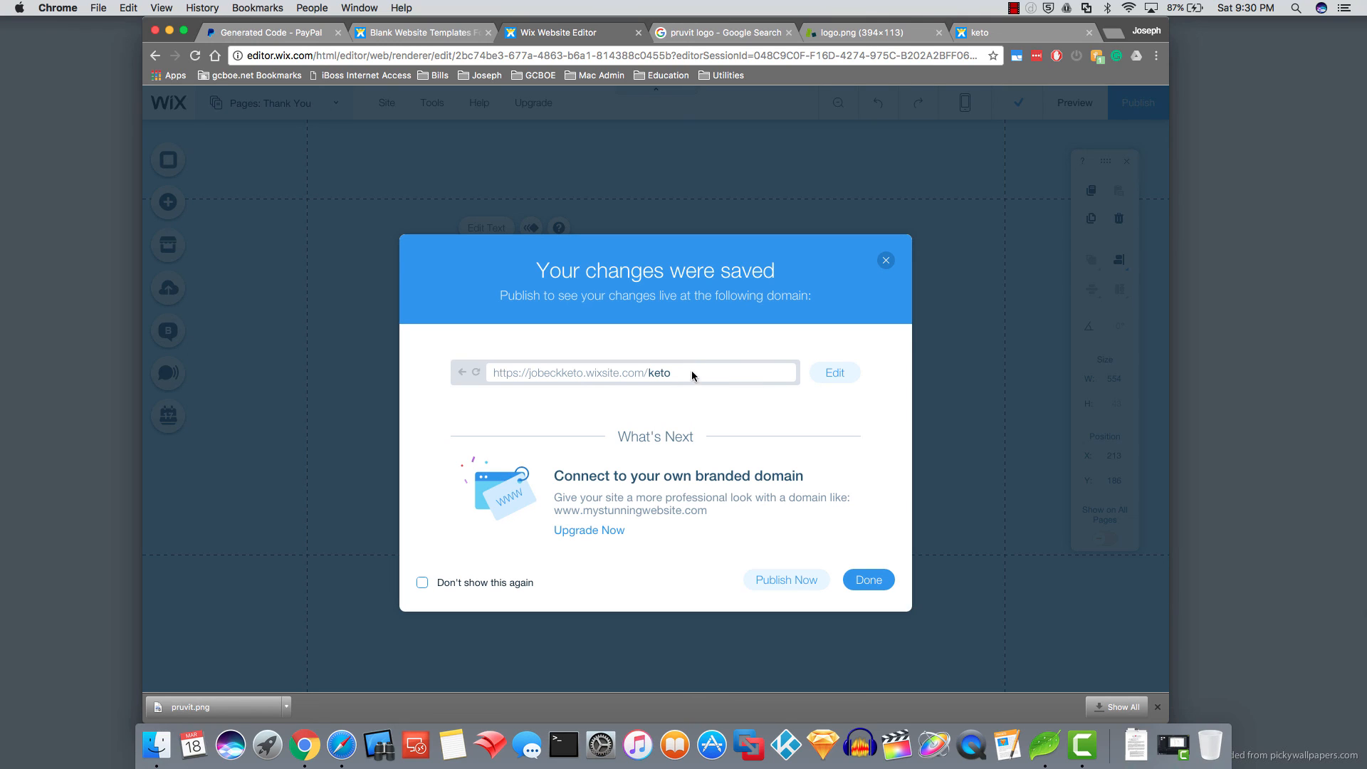
left_click(834, 372)
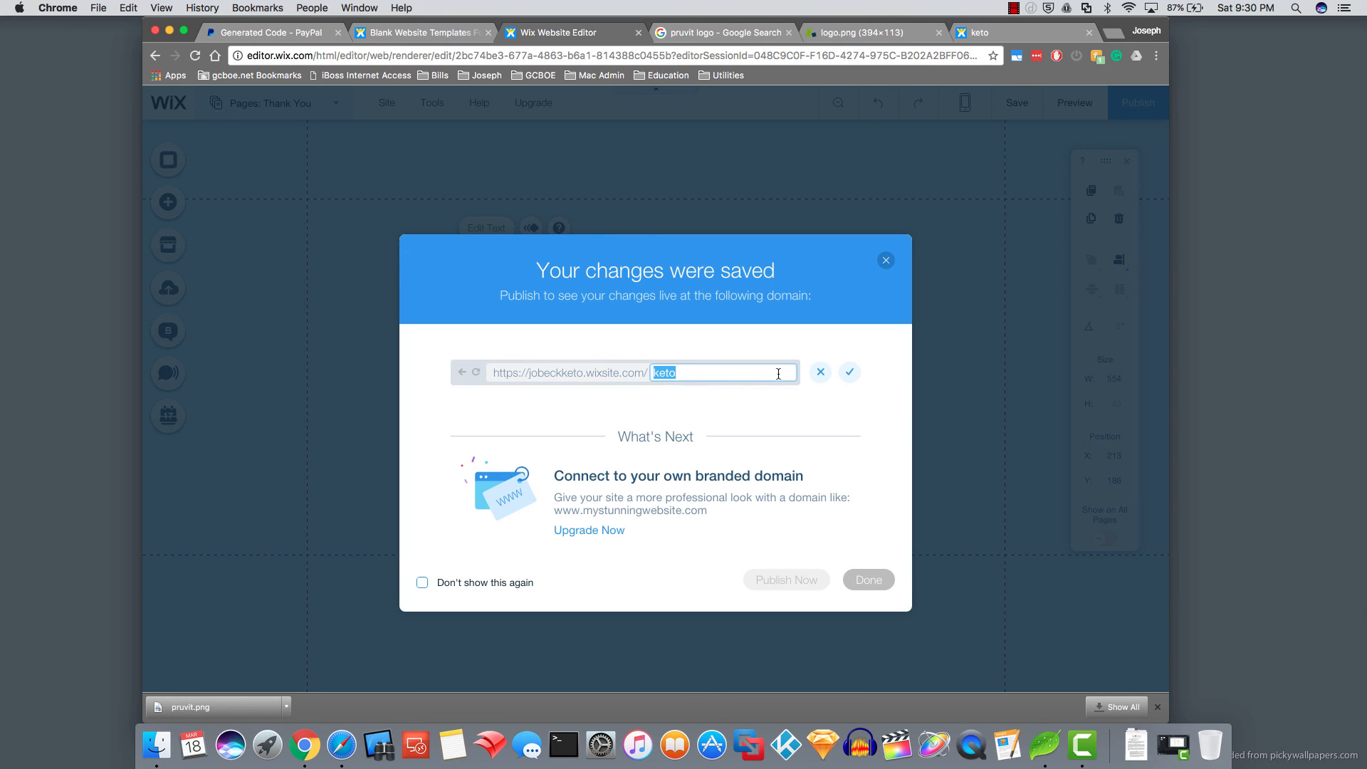
key("BackSpace")
type("than")
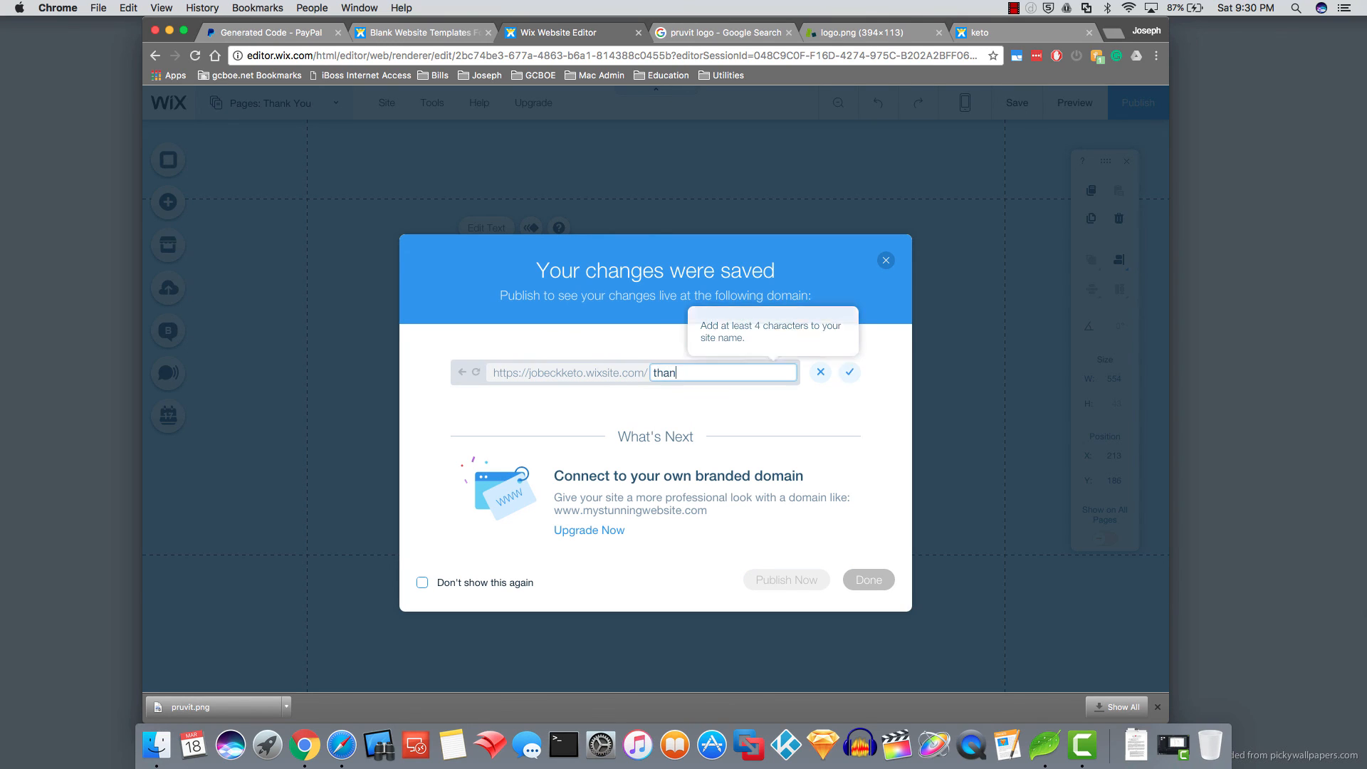
type("kyou")
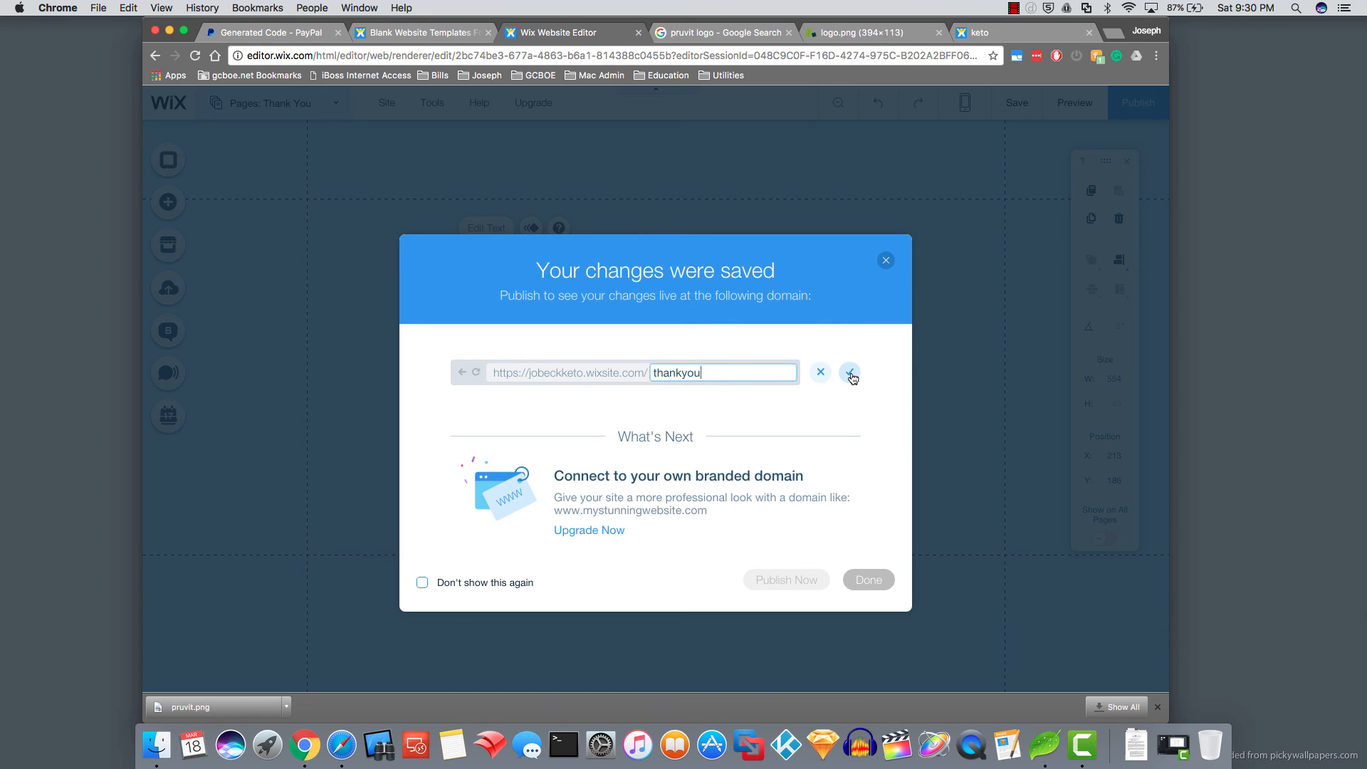
left_click(849, 372)
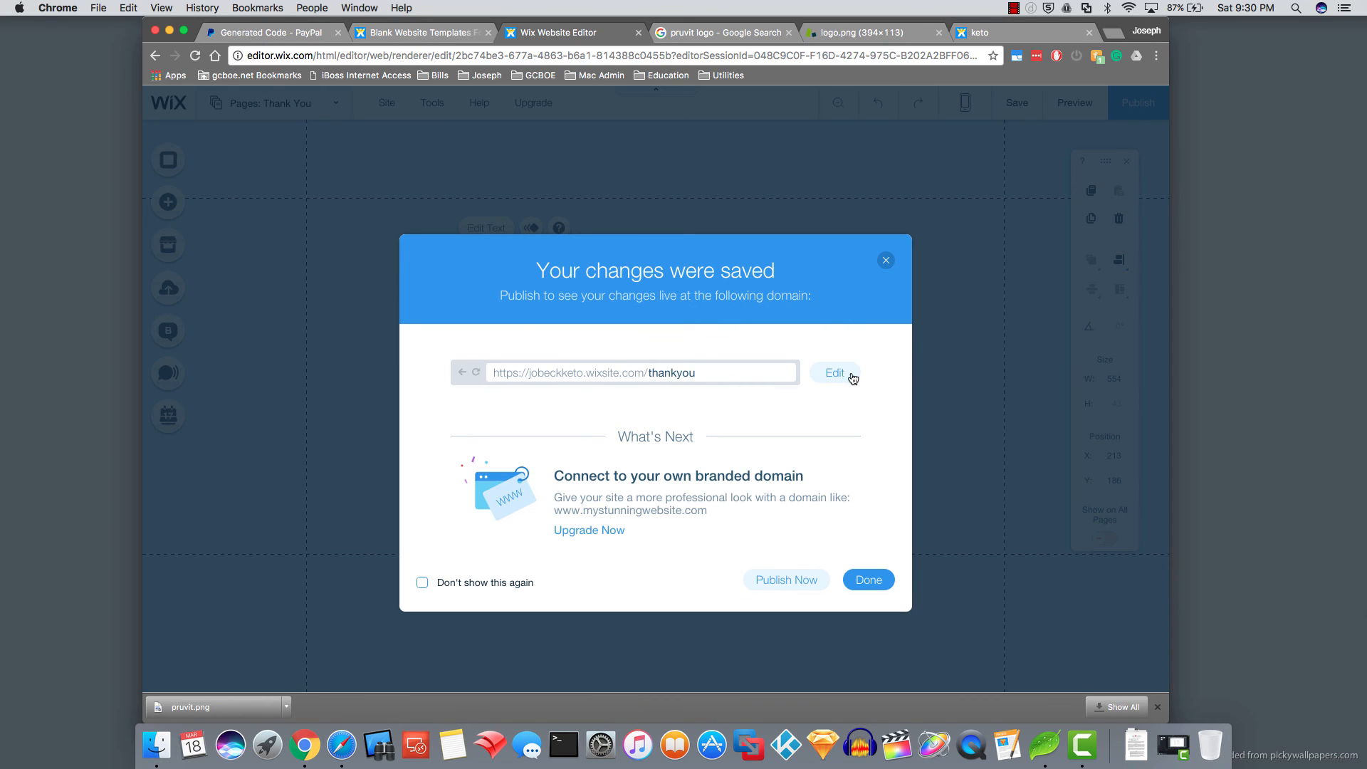
left_click(809, 579)
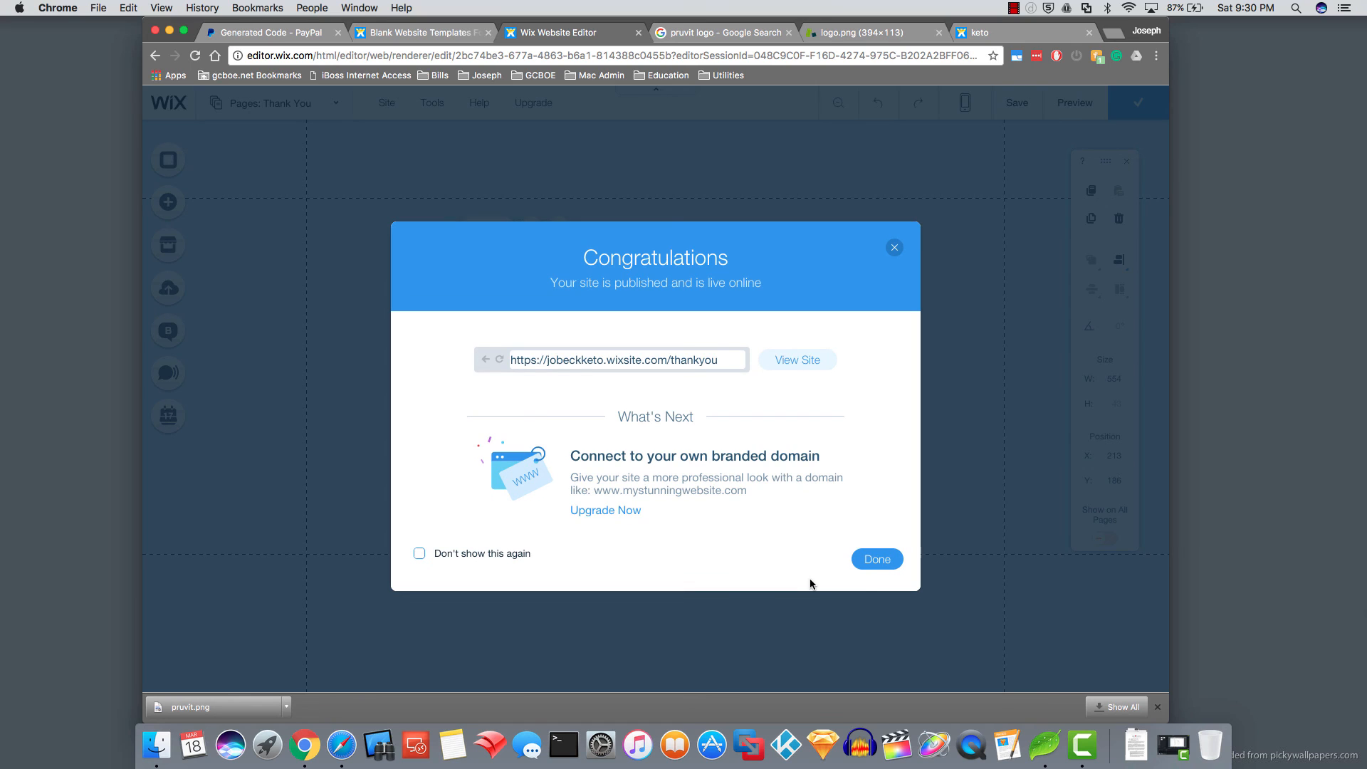
left_click(877, 560)
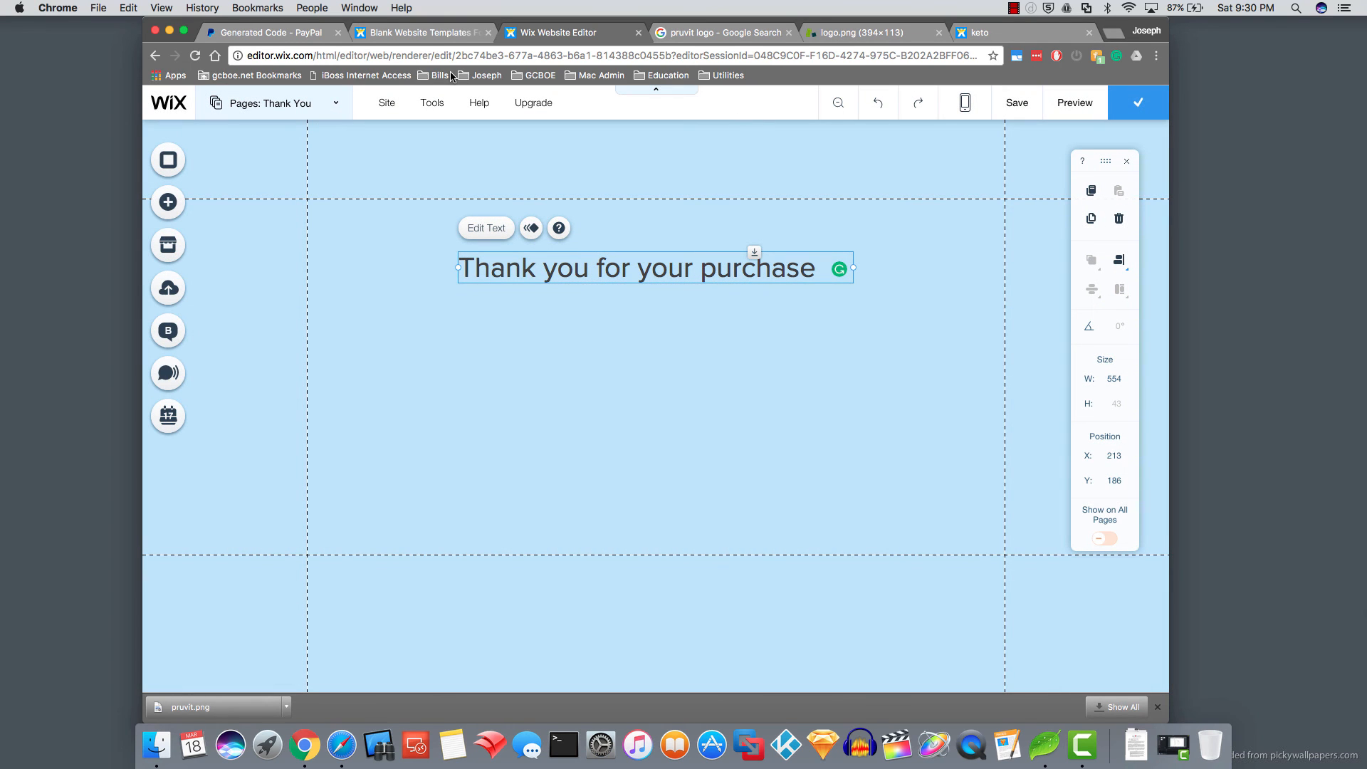
left_click(299, 36)
- From All Tools > PayPal buttons, open the saved '5 Day Experience' Buy Now button for editing
mouse_move(591, 123)
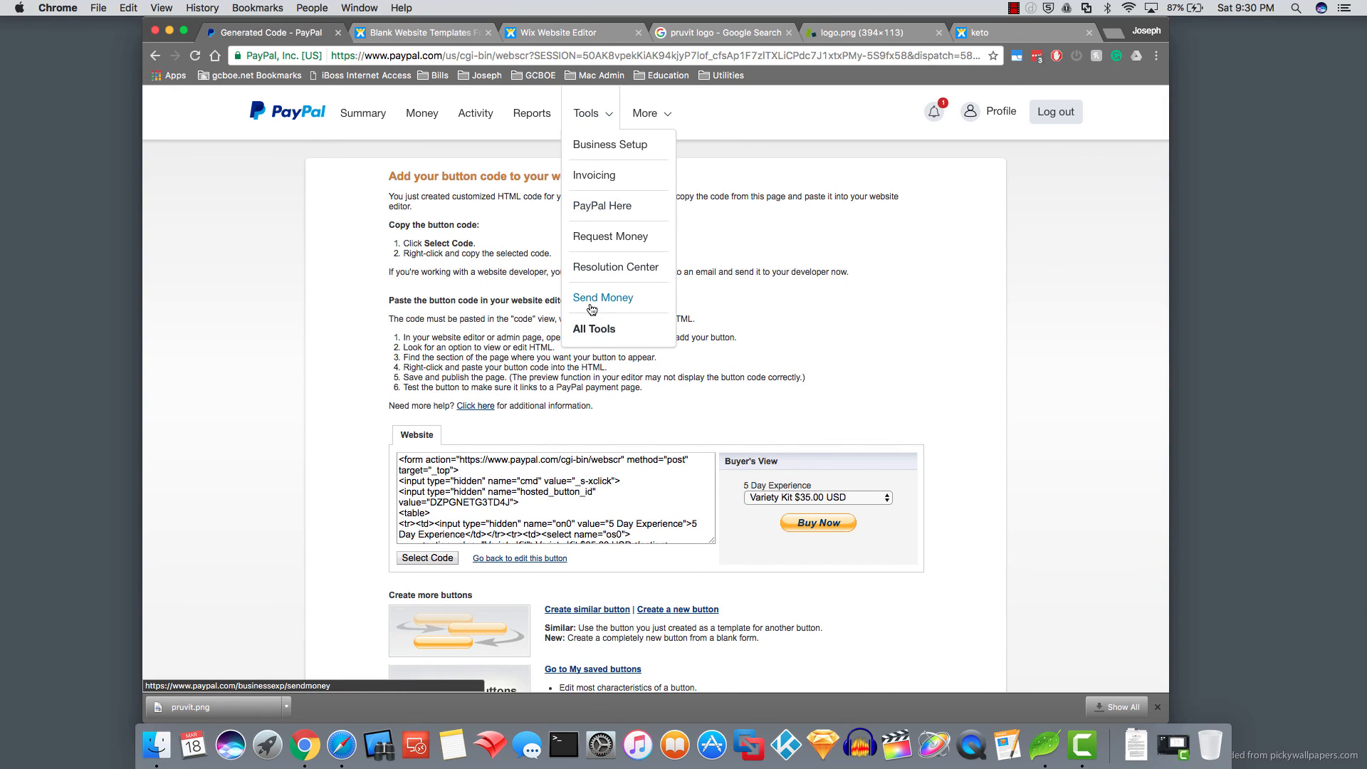
left_click(585, 330)
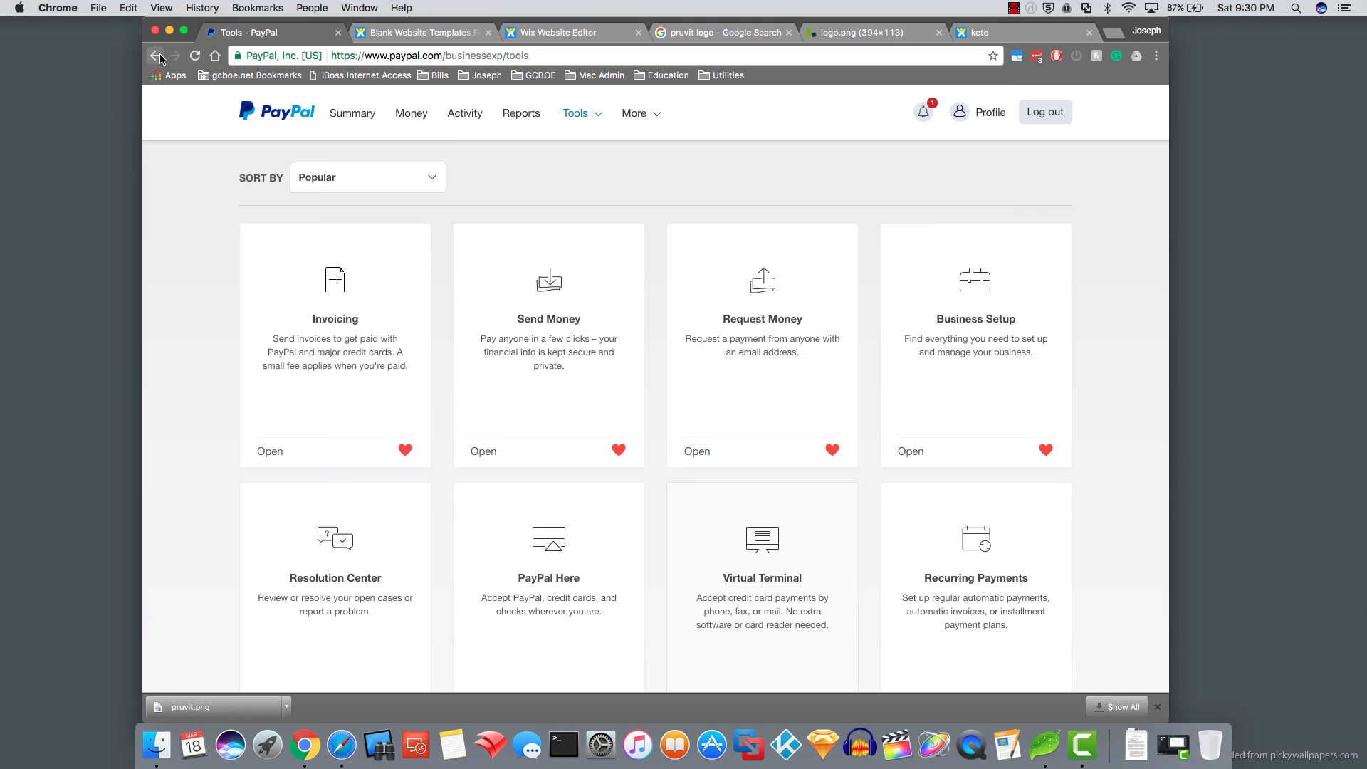
scroll(542, 482, "down", 5)
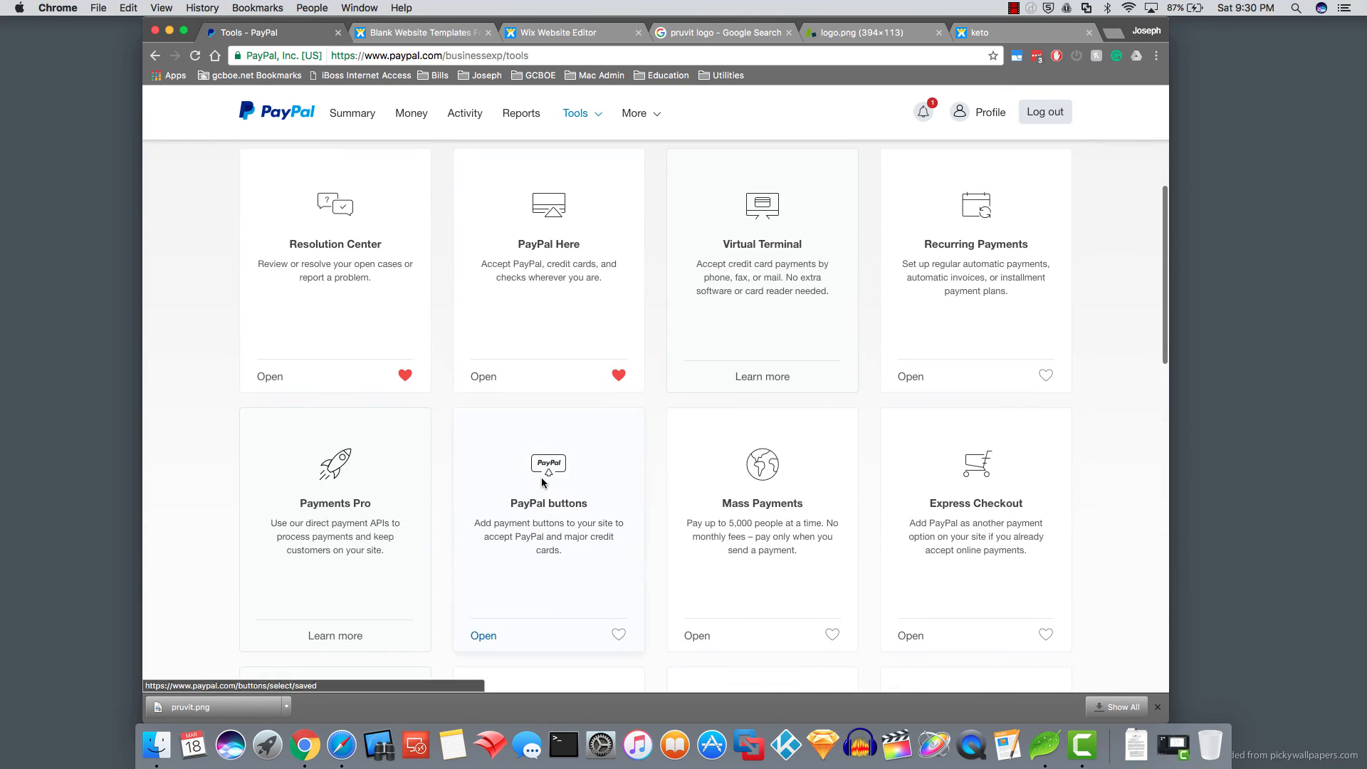
left_click(484, 580)
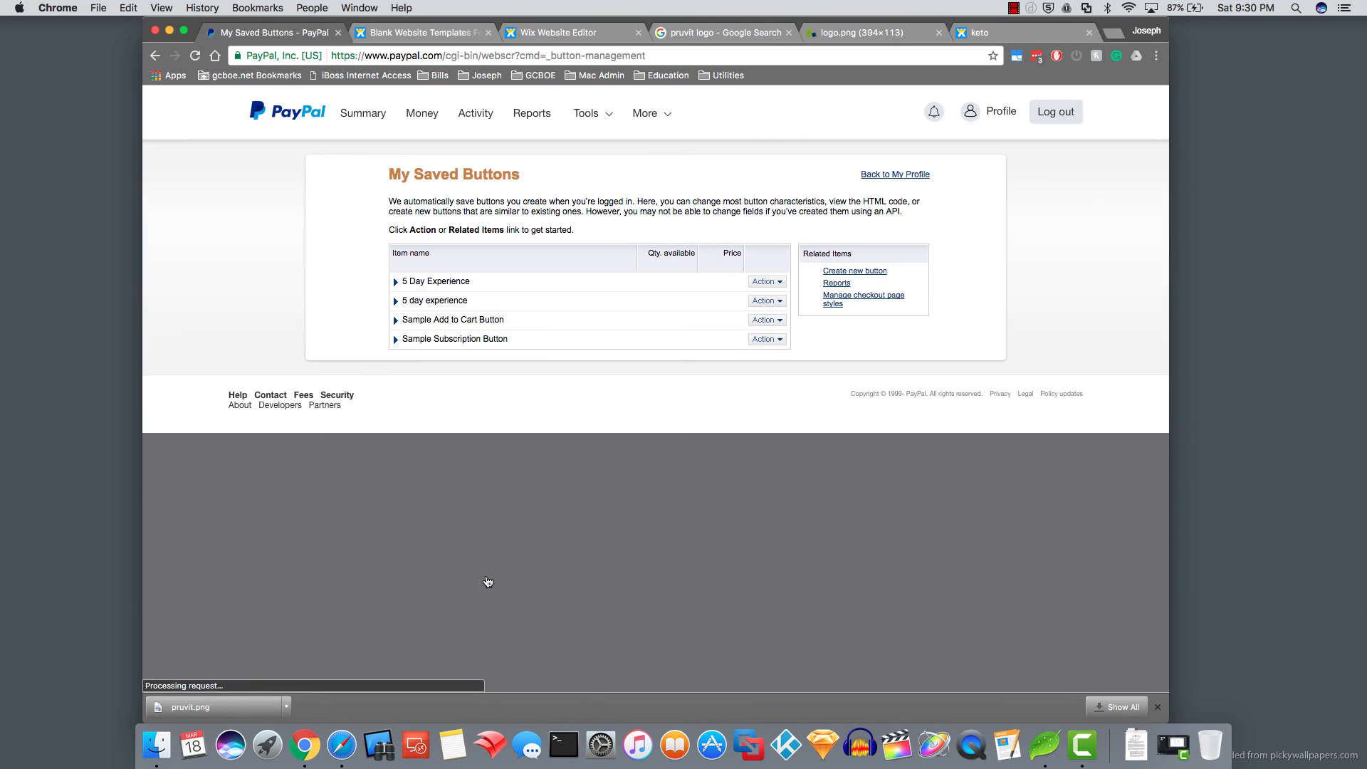
left_click(769, 282)
left_click(776, 297)
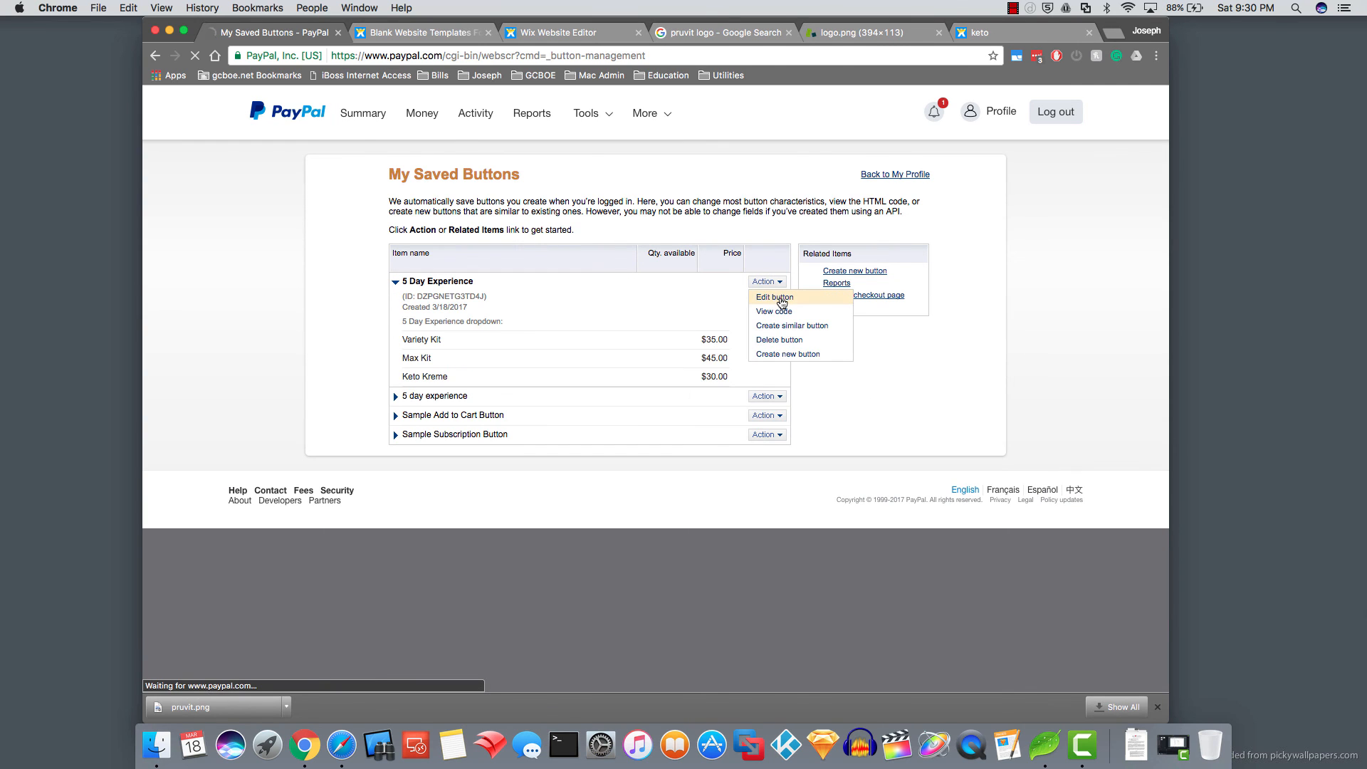
scroll(581, 455, "down", 6)
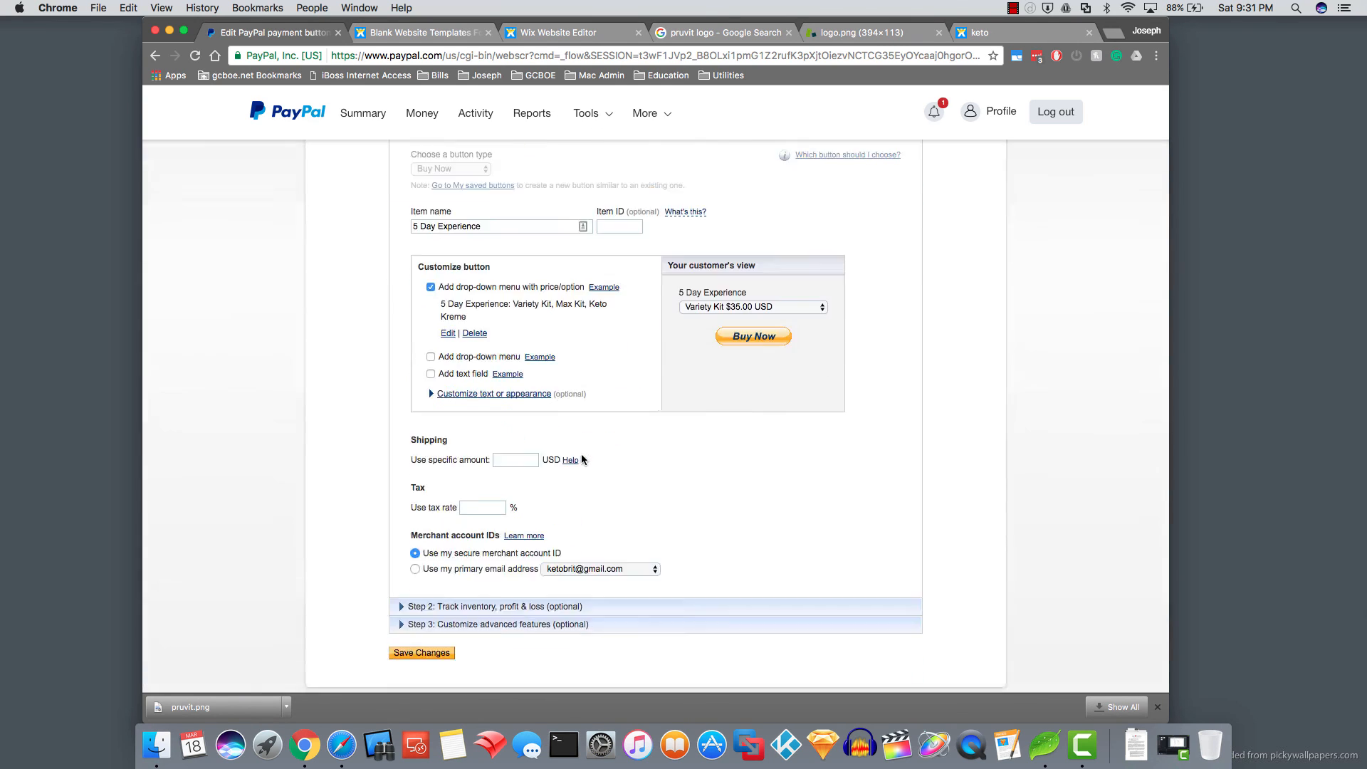
- Enable 'Take customers to this URL when they finish checkout' with the Wix /thankyou URL, then save
left_click(447, 361)
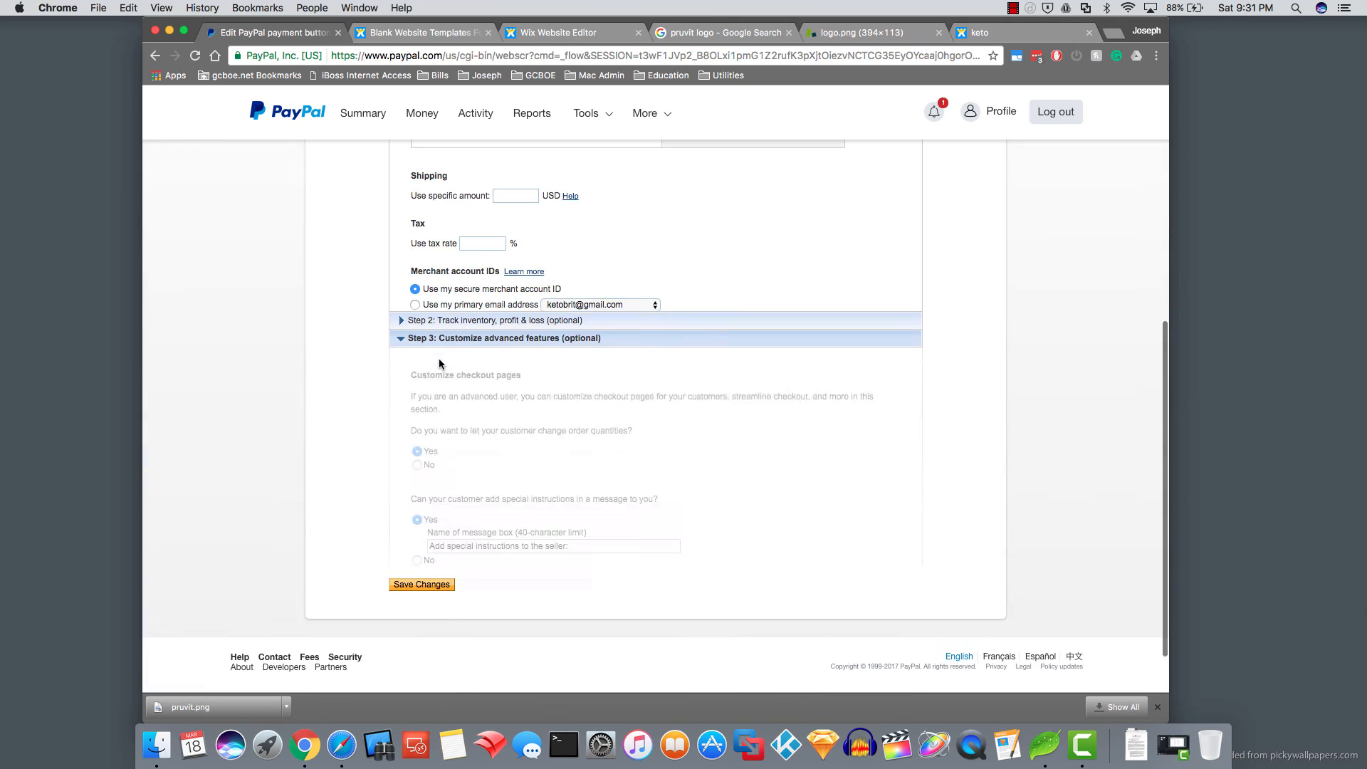
scroll(438, 357, "down", 5)
scroll(427, 335, "up", 2)
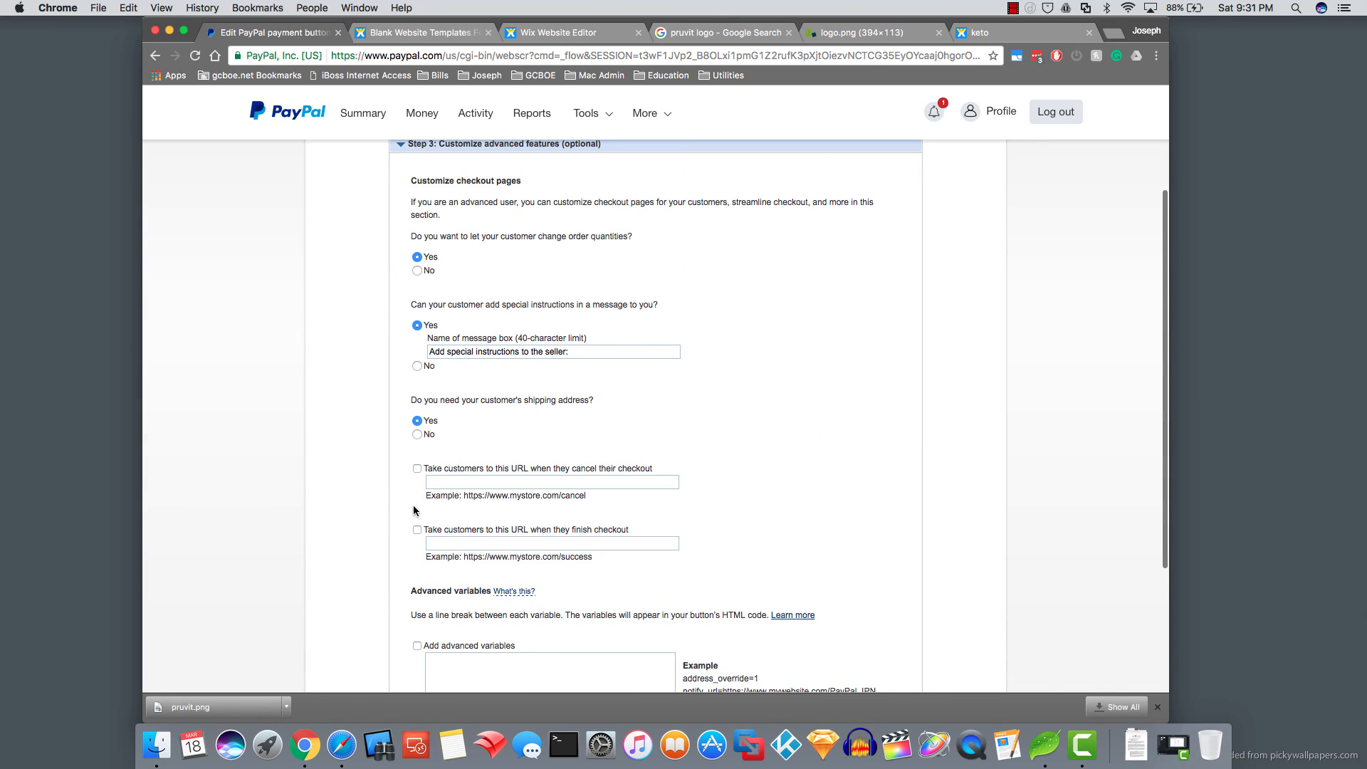
left_click(416, 531)
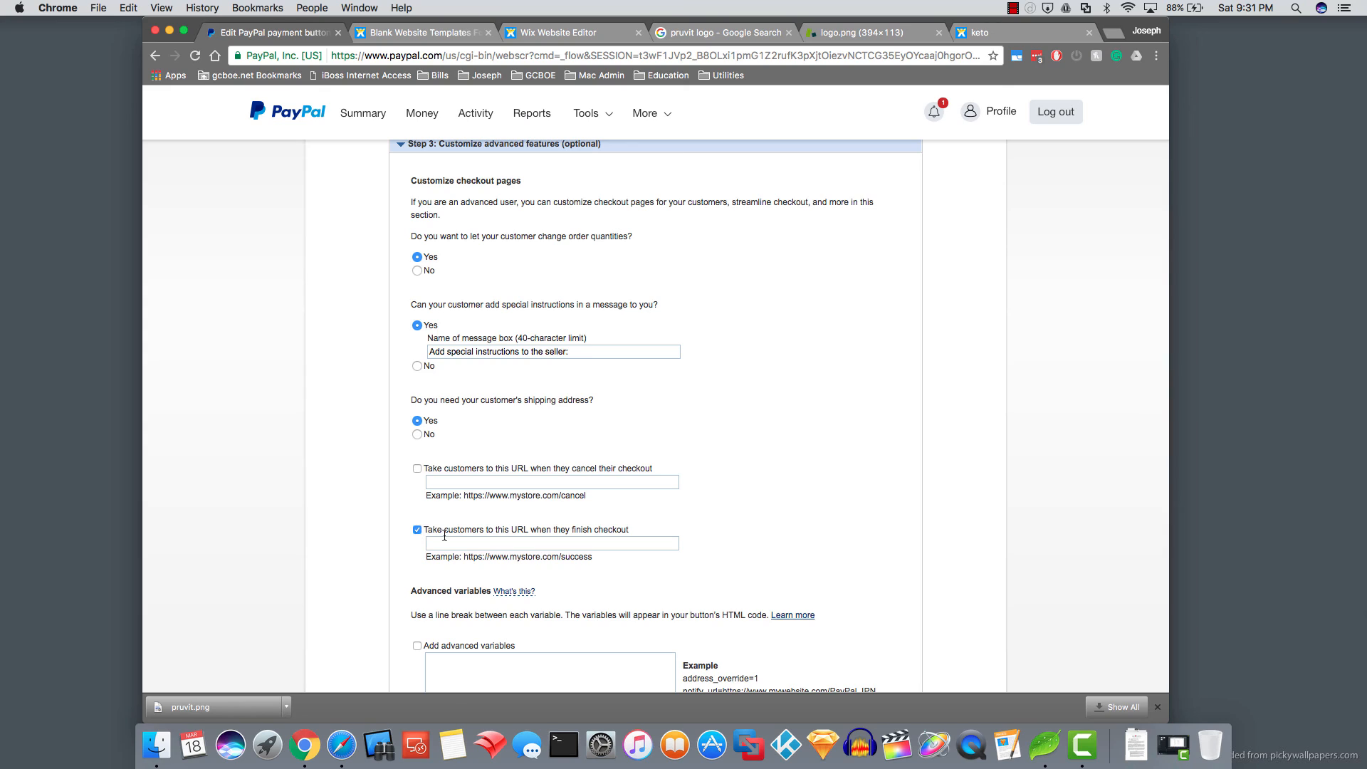
left_click(458, 544)
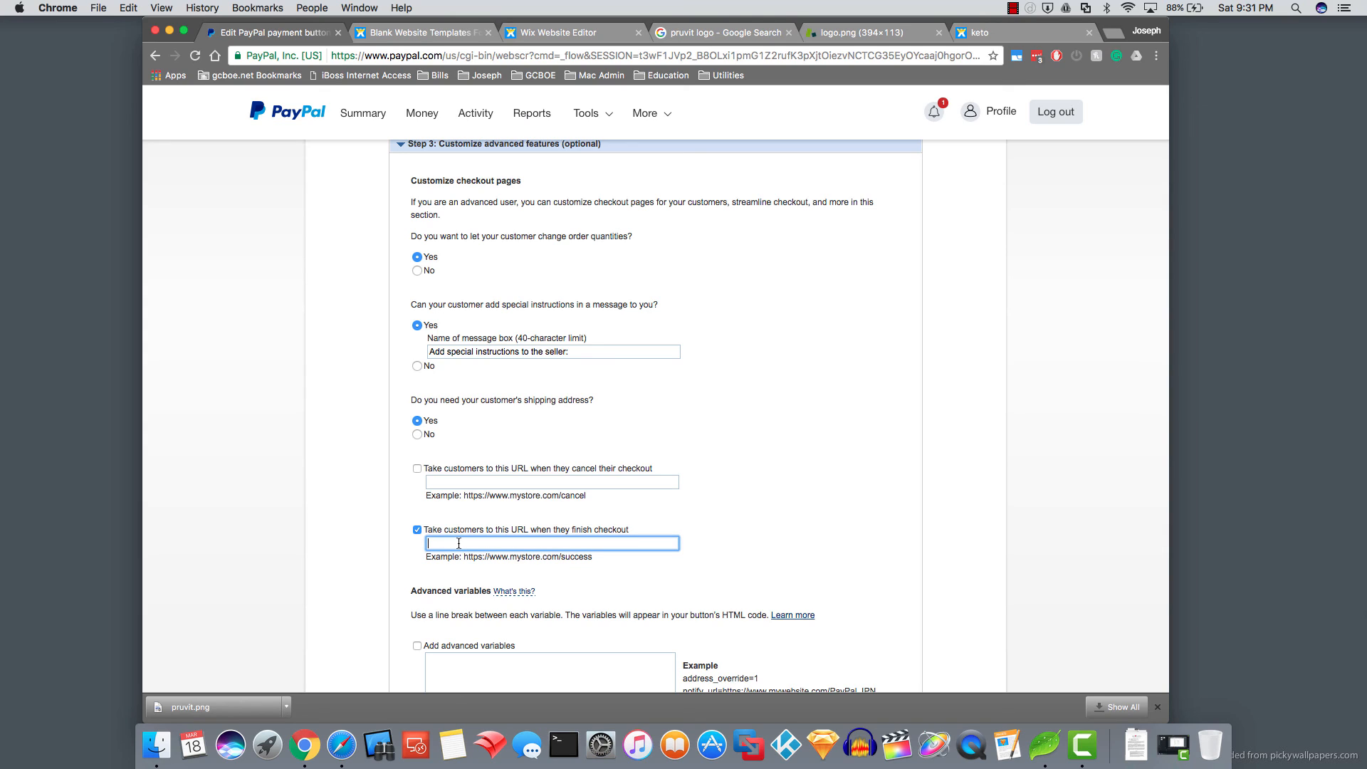
type("ht")
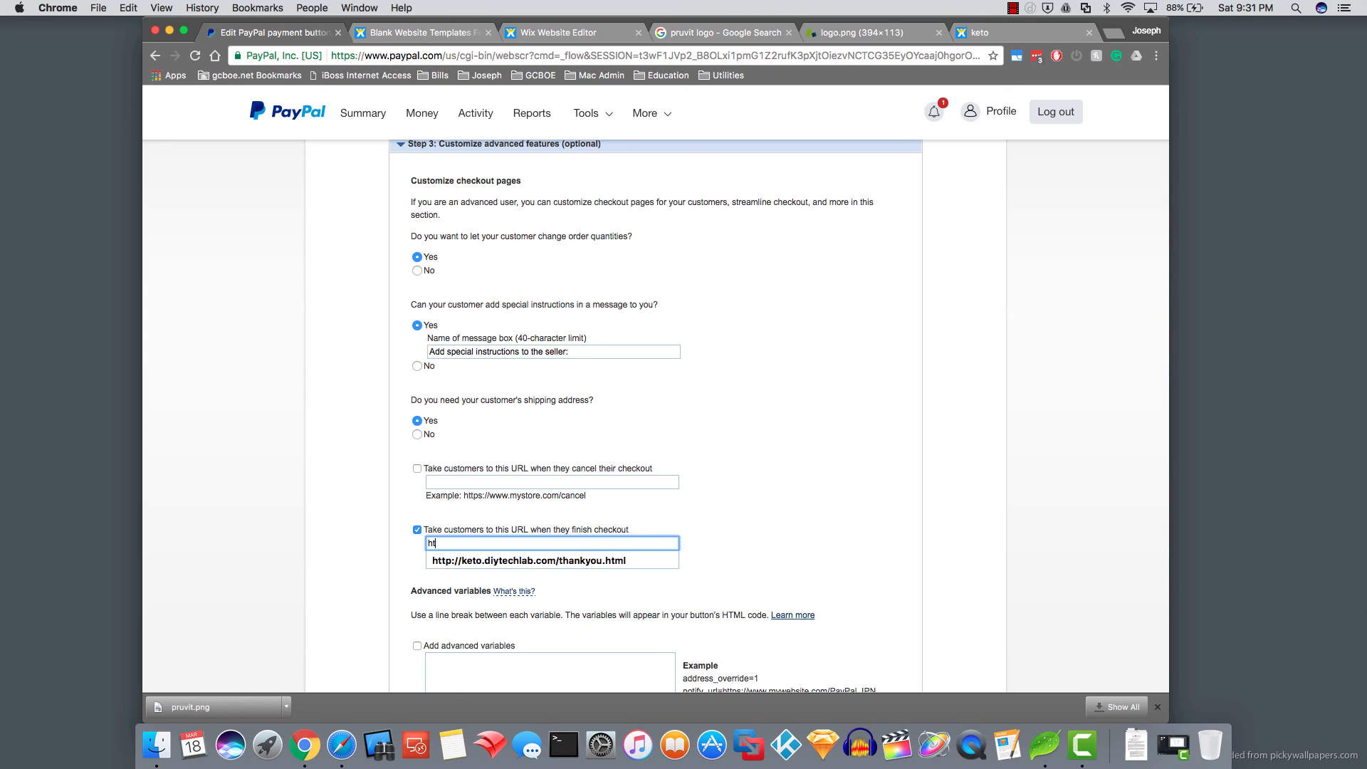
type("tps")
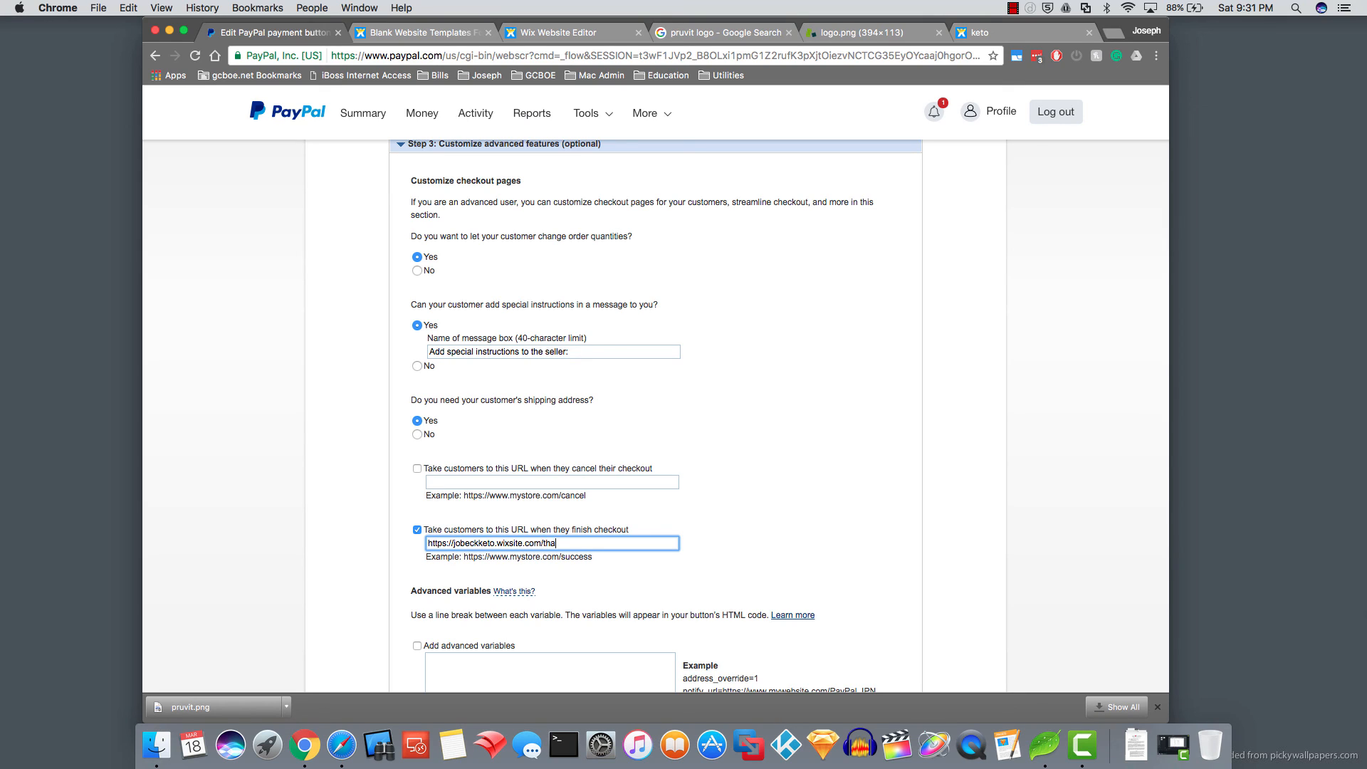
left_click(396, 570)
scroll(391, 566, "down", 5)
left_click(410, 581)
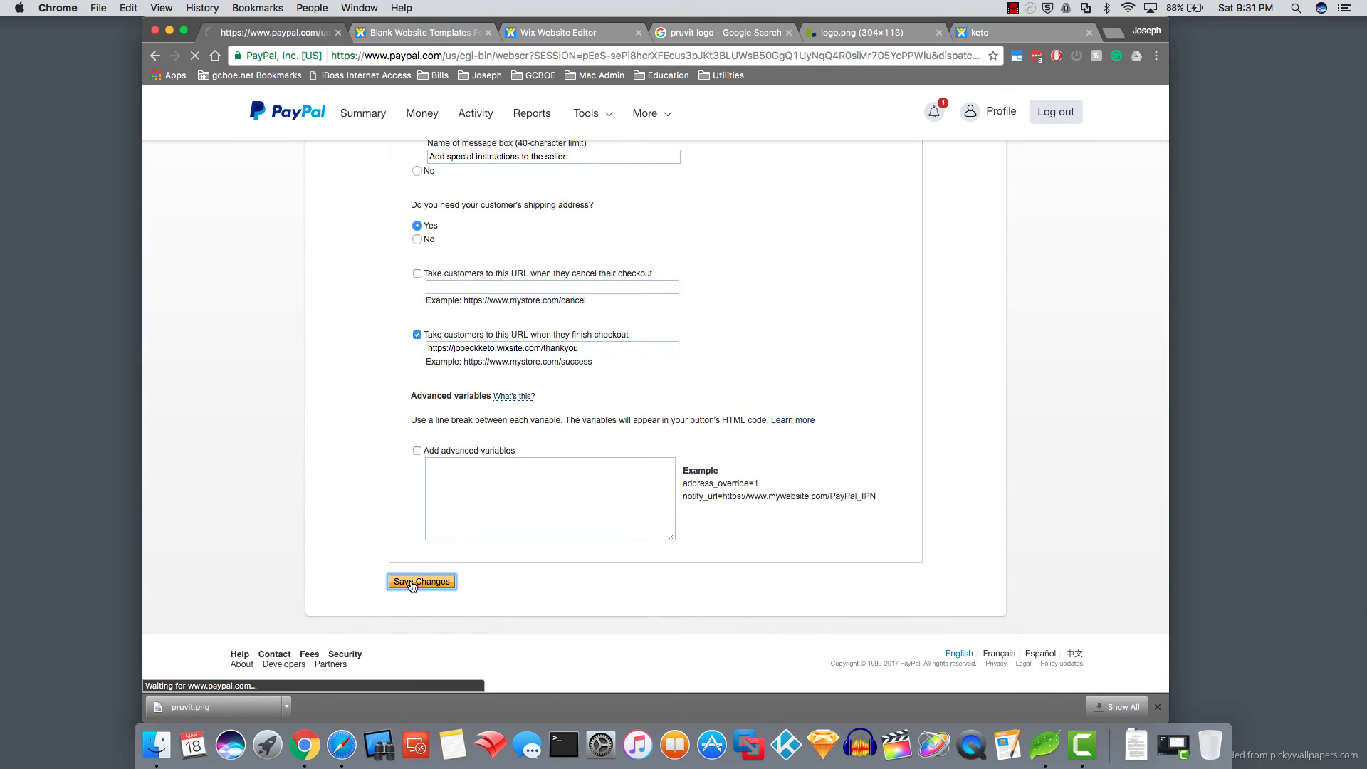
scroll(548, 499, "down", 5)
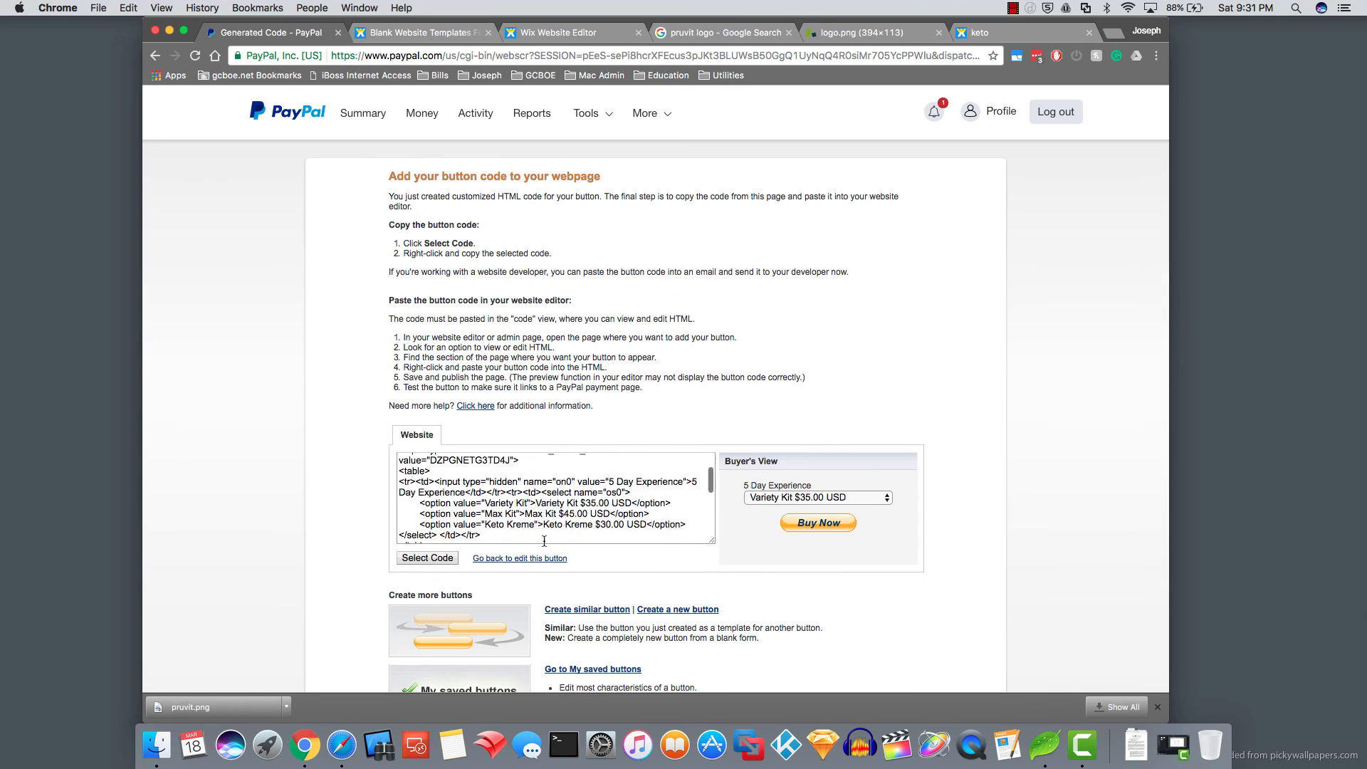